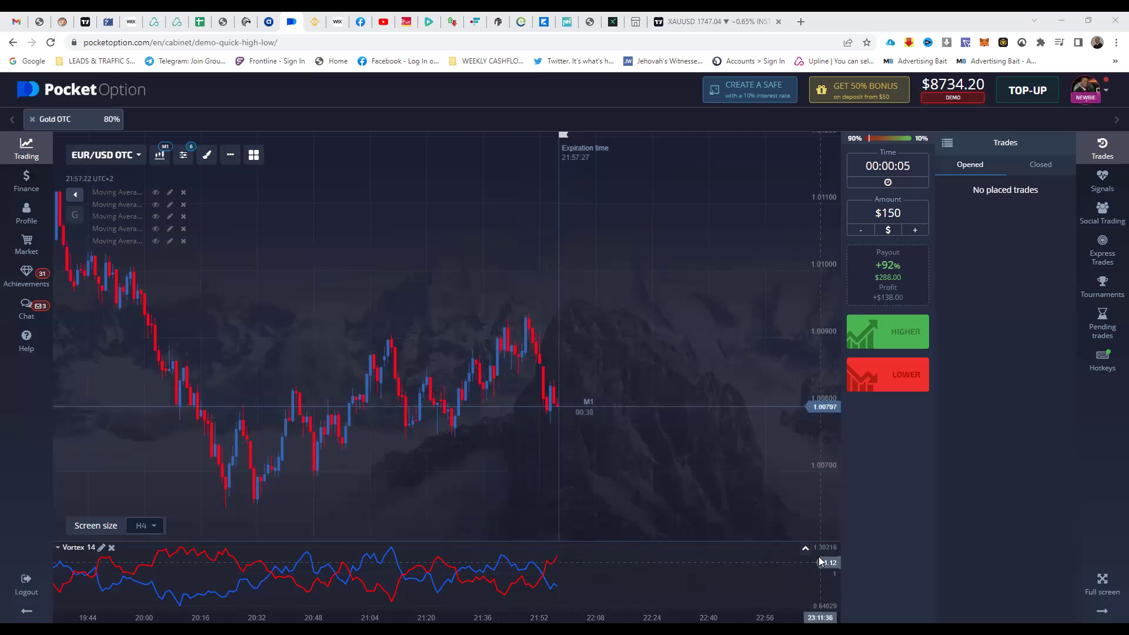
Step: Set the EUR/USD OTC candle chart to the M2 time frame
left_click_drag(758, 538, 626, 483)
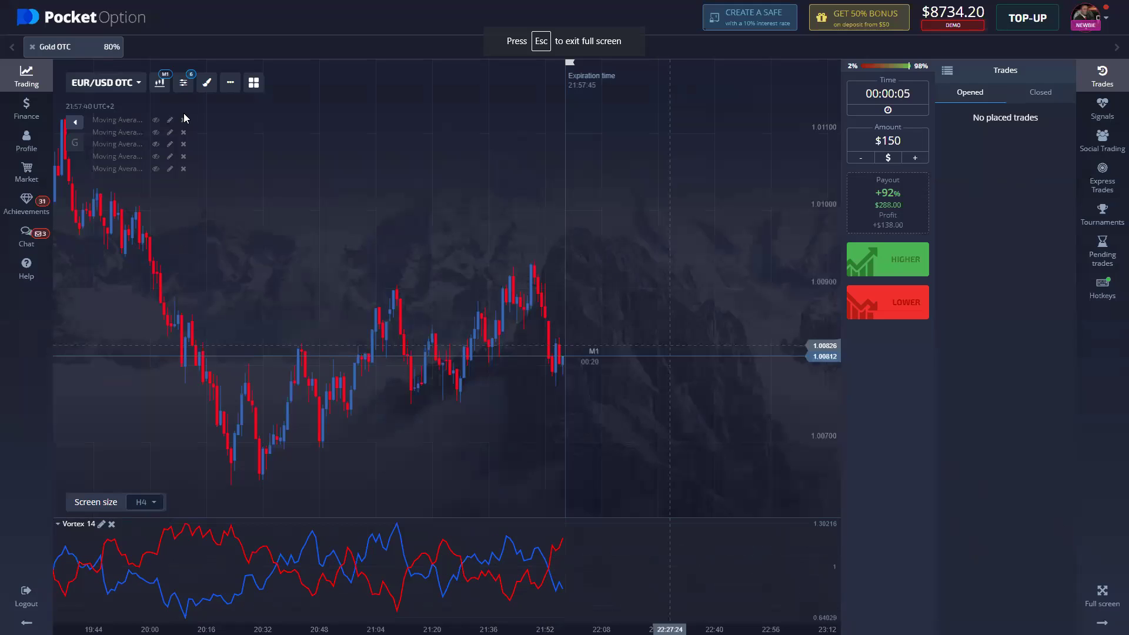
left_click(161, 89)
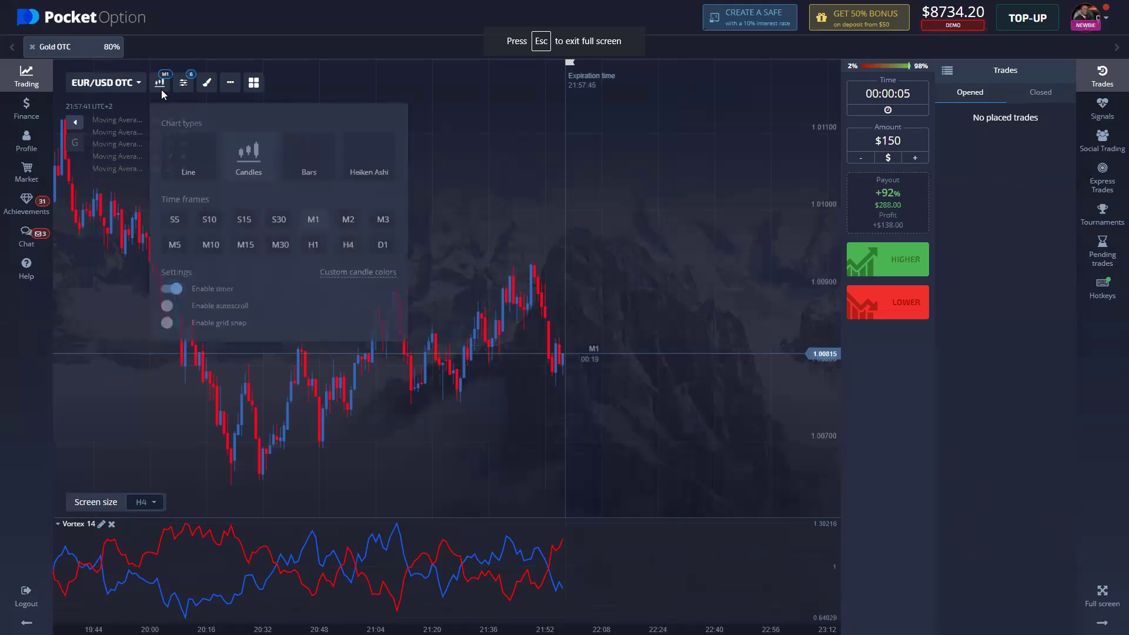
left_click(348, 217)
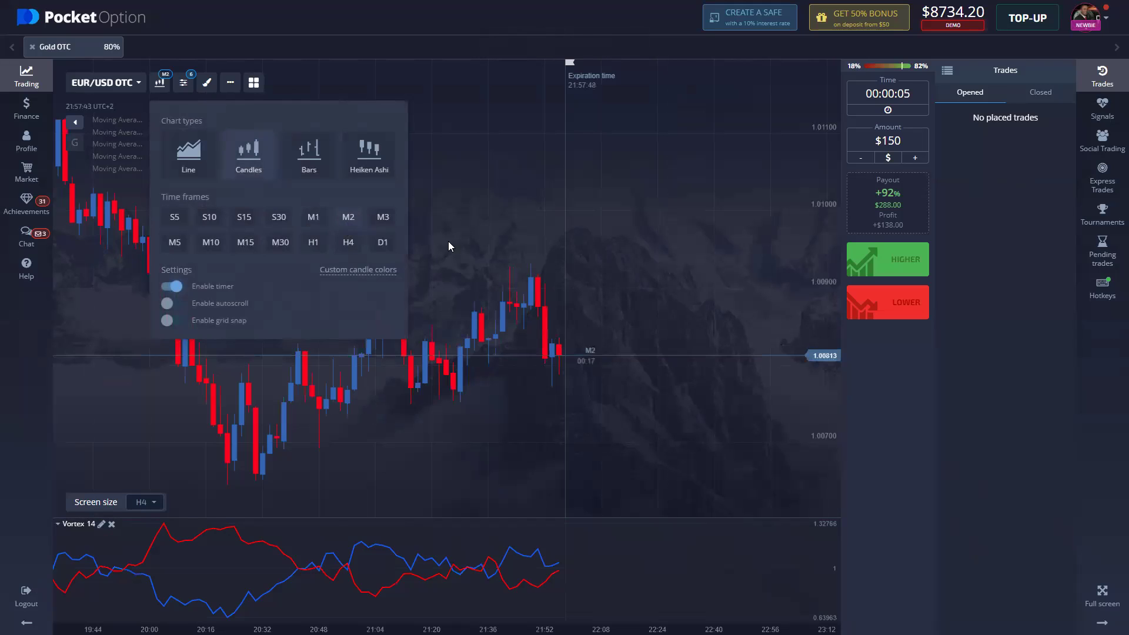
left_click(675, 313)
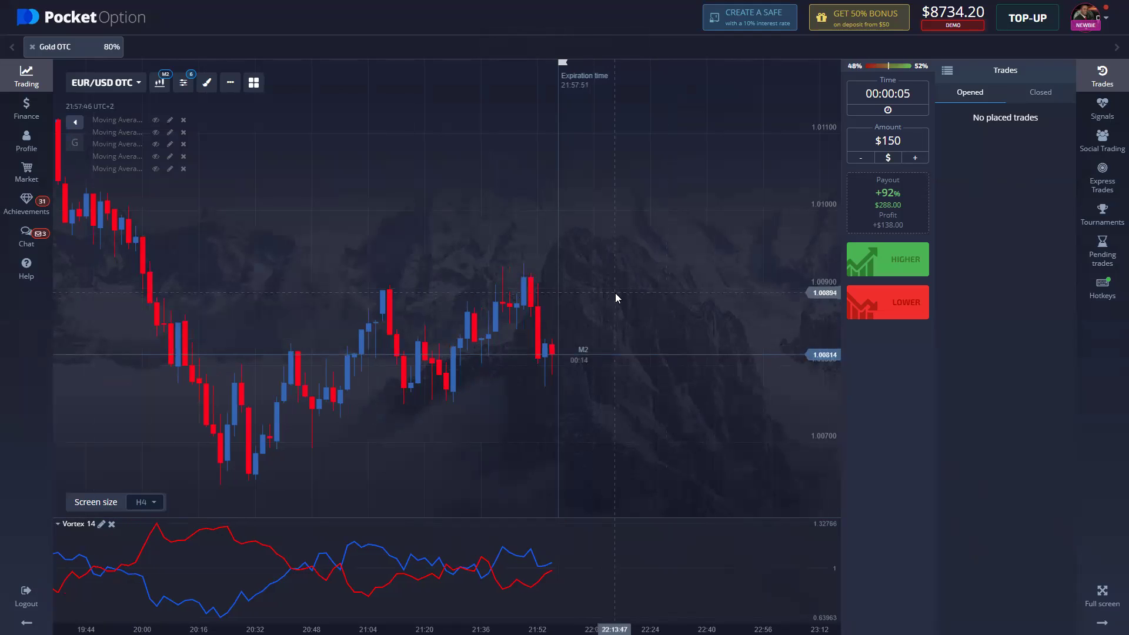
Step: Draw a thin rectangle zone across the full chart width at the highest price peak, from about 1.01321 to 1.01348
scroll(621, 294, "down", 1)
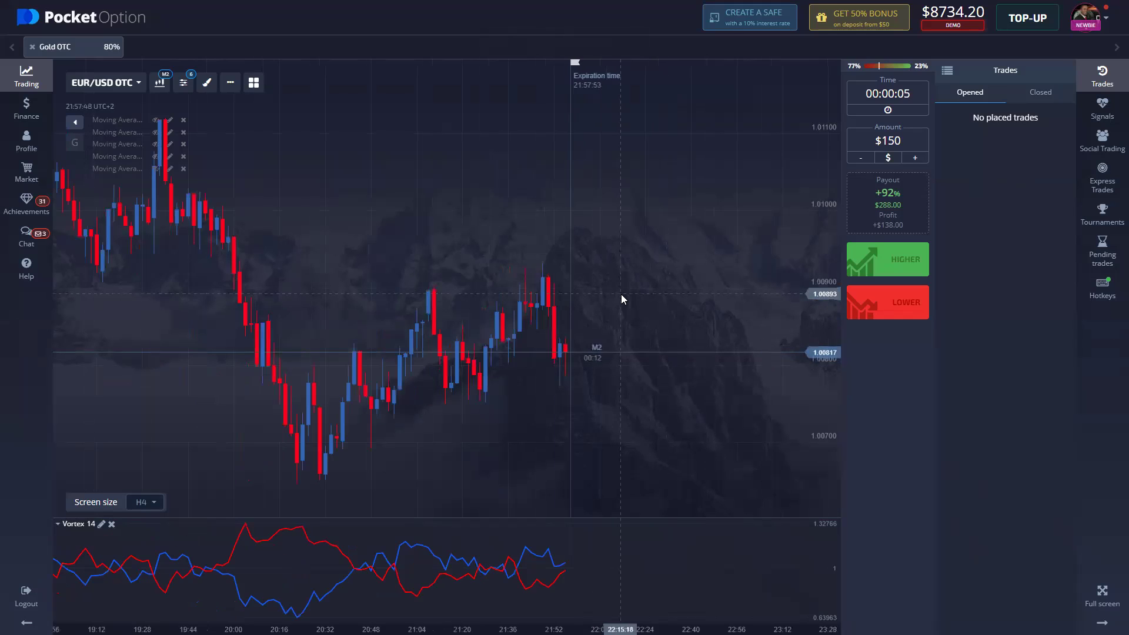
scroll(647, 294, "down", 2)
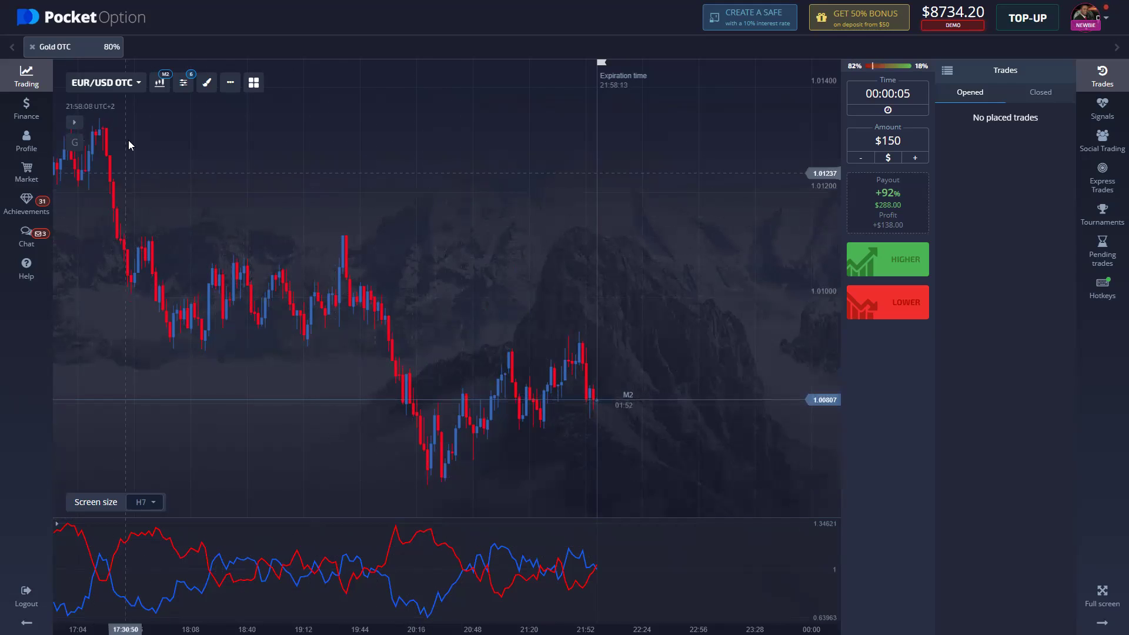
left_click(207, 85)
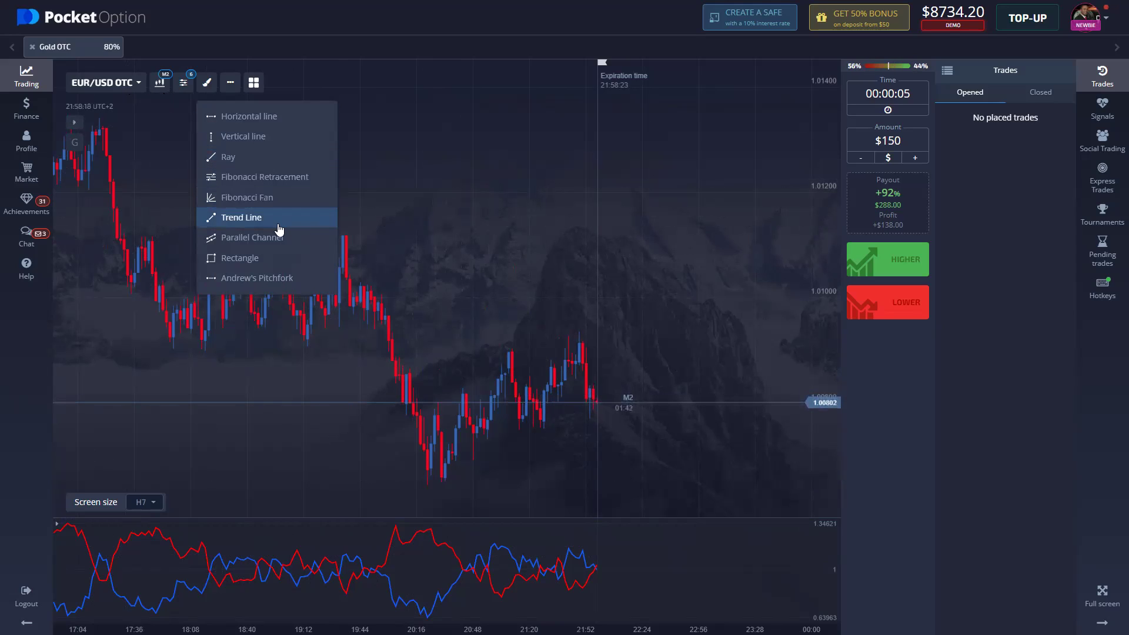
left_click(244, 257)
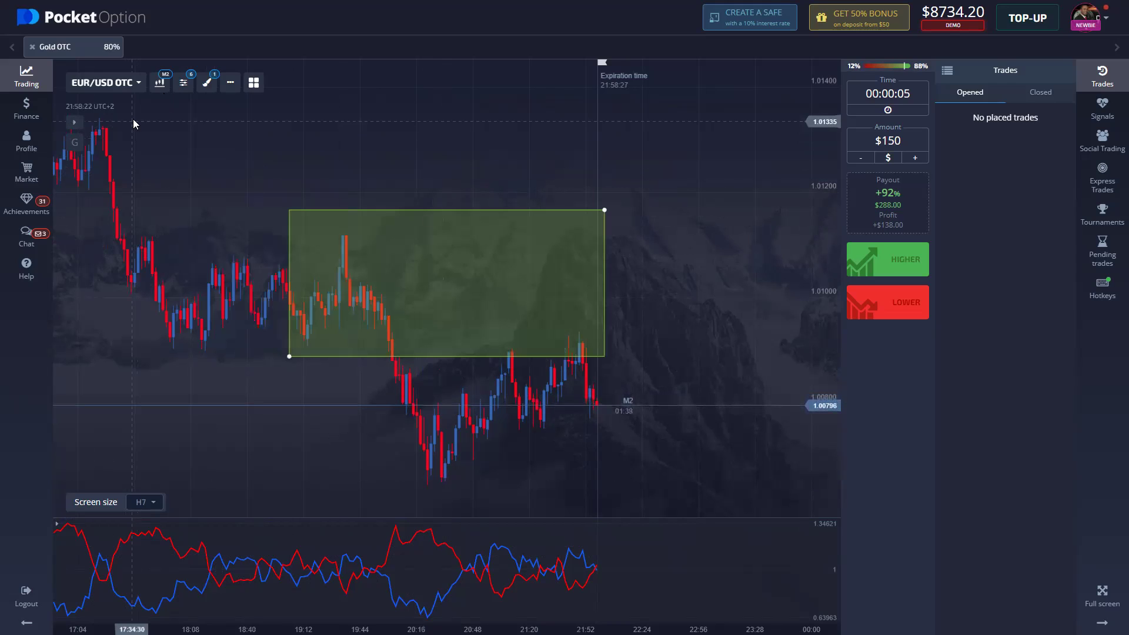
left_click_drag(604, 210, 621, 112)
left_click_drag(288, 355, 102, 130)
left_click_drag(340, 133, 328, 123)
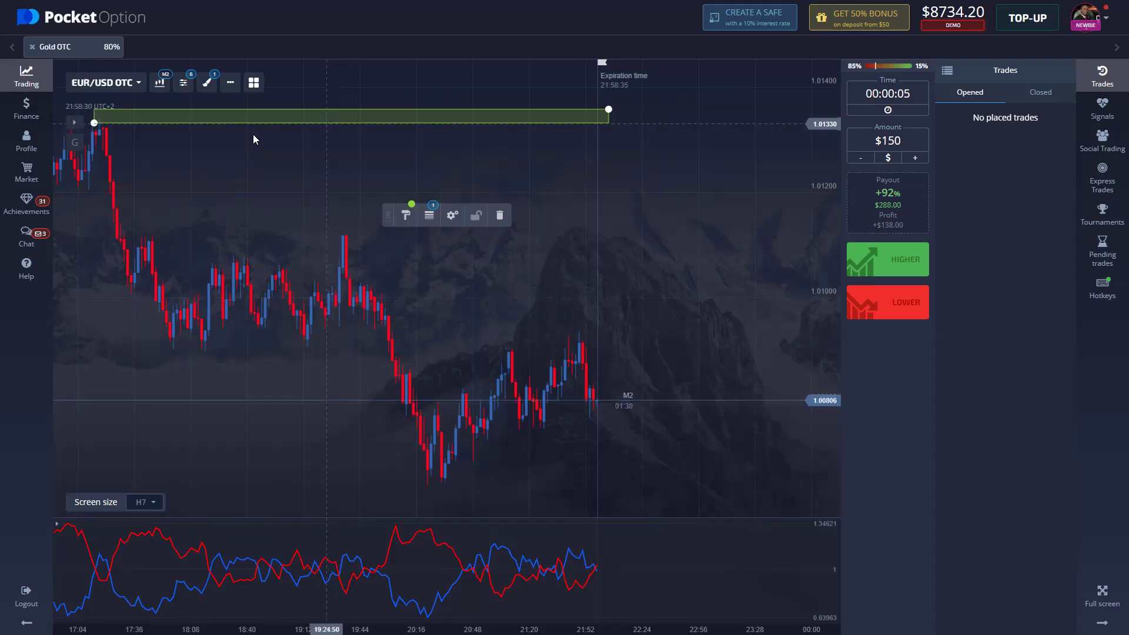
left_click_drag(93, 123, 58, 128)
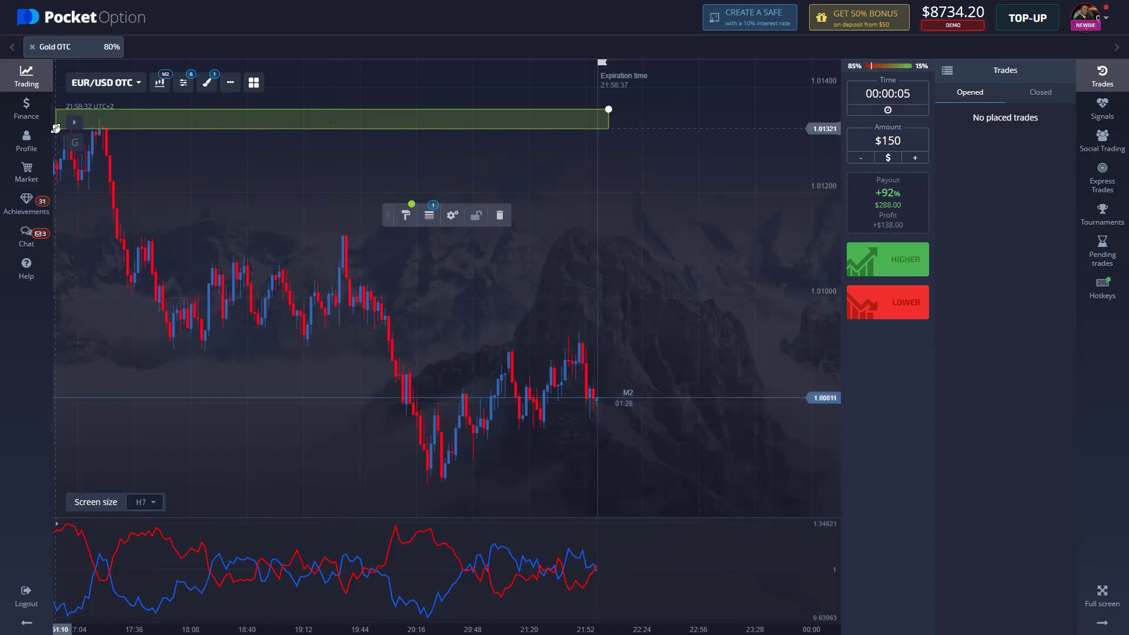
left_click_drag(606, 109, 832, 112)
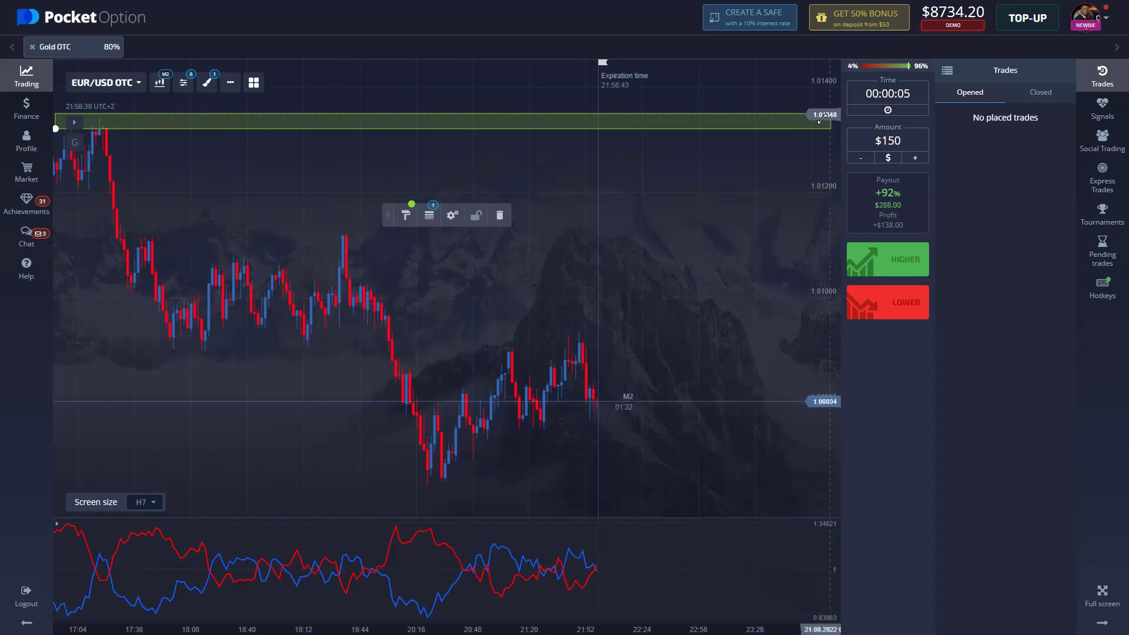
Step: Format the upper rectangle zone in red with a 2px outline and extend it to the chart's price-scale edge
left_click(406, 215)
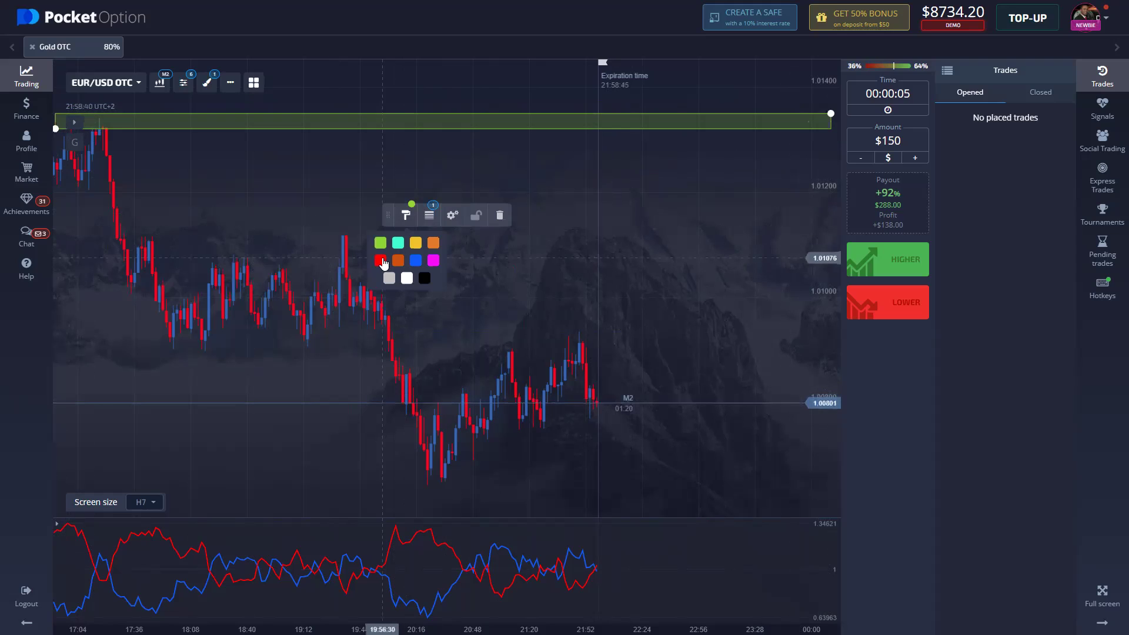
left_click(380, 260)
left_click(430, 216)
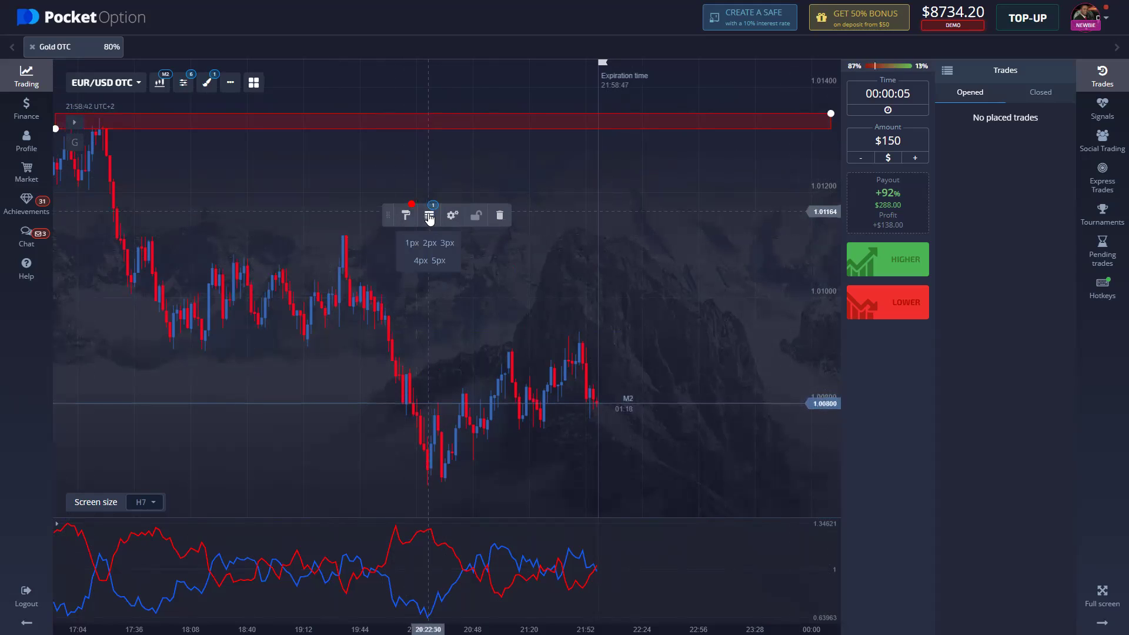
left_click(430, 244)
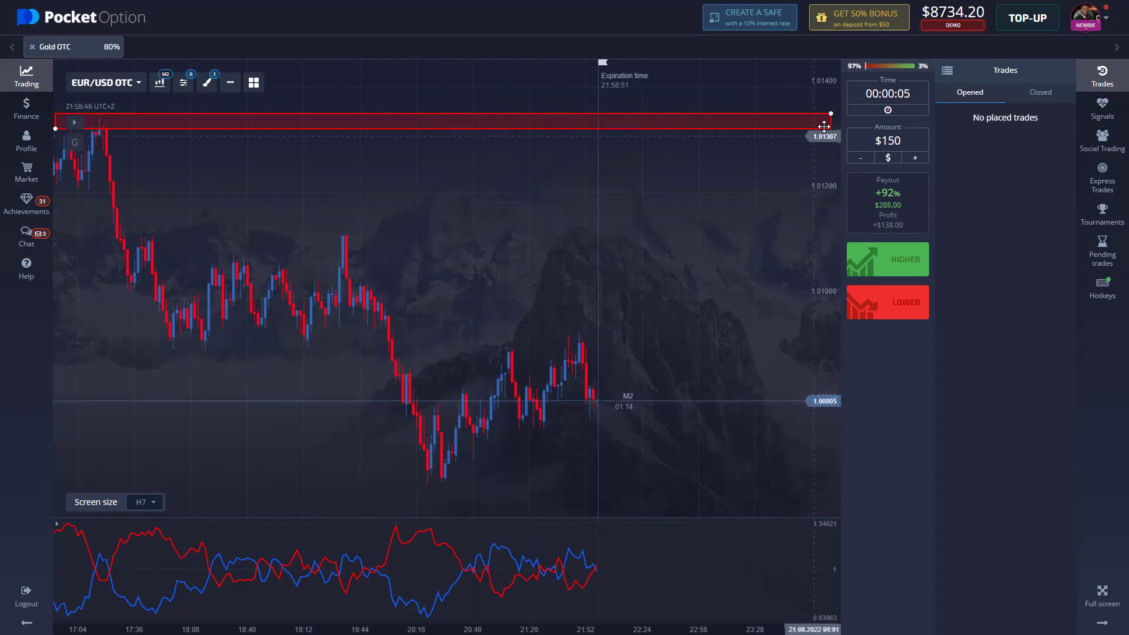
left_click_drag(831, 116, 839, 112)
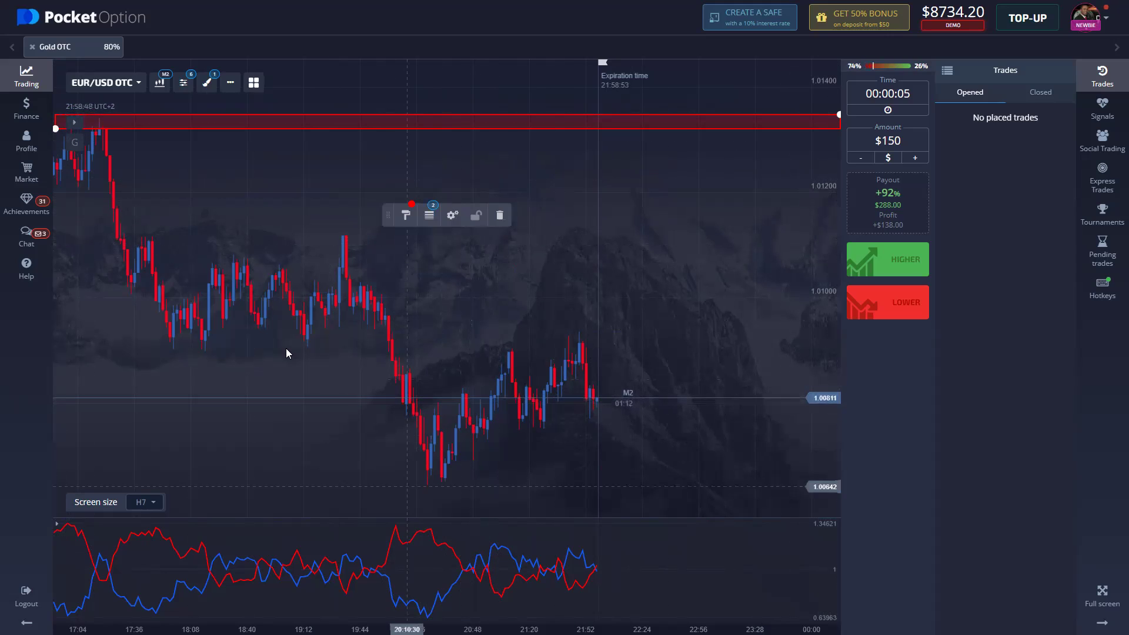
Step: Draw a second rectangle zone across the full chart width, directly beneath the lowest price lows
left_click(204, 91)
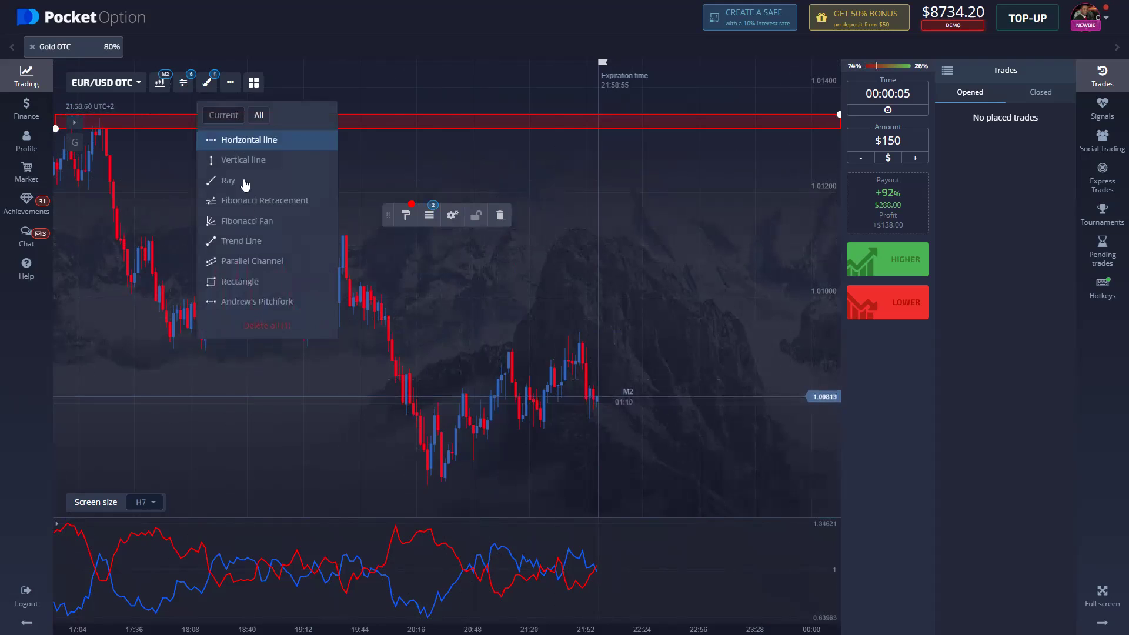
left_click(249, 281)
mouse_move(604, 243)
left_mouse_down()
mouse_move(702, 516)
mouse_move(825, 514)
left_mouse_up()
left_click_drag(288, 388, 55, 478)
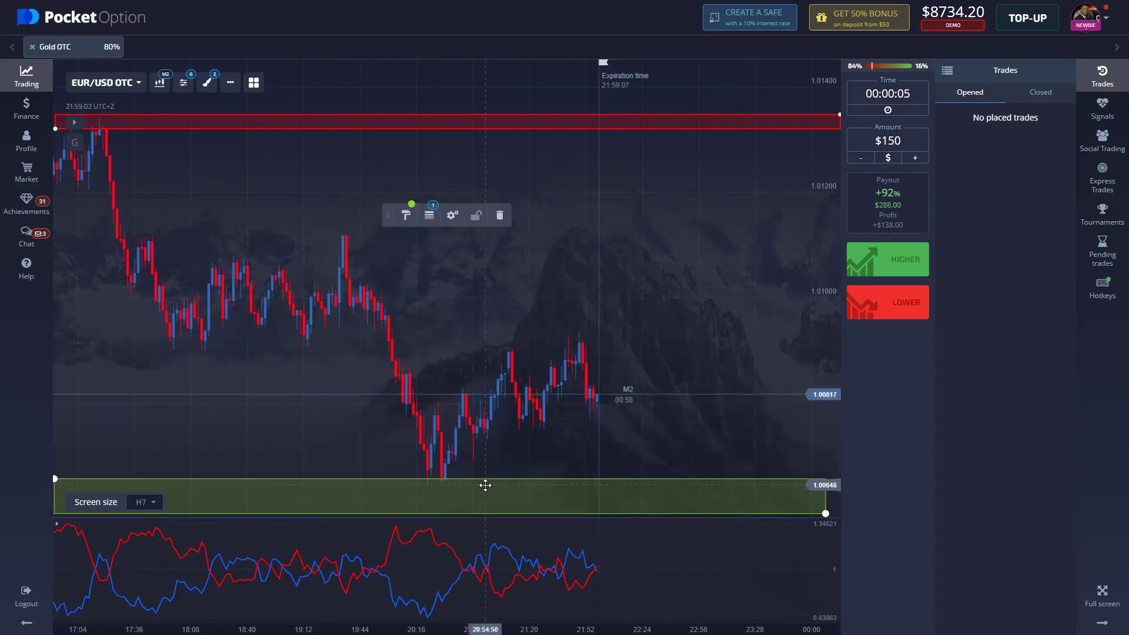
left_click_drag(828, 511, 840, 512)
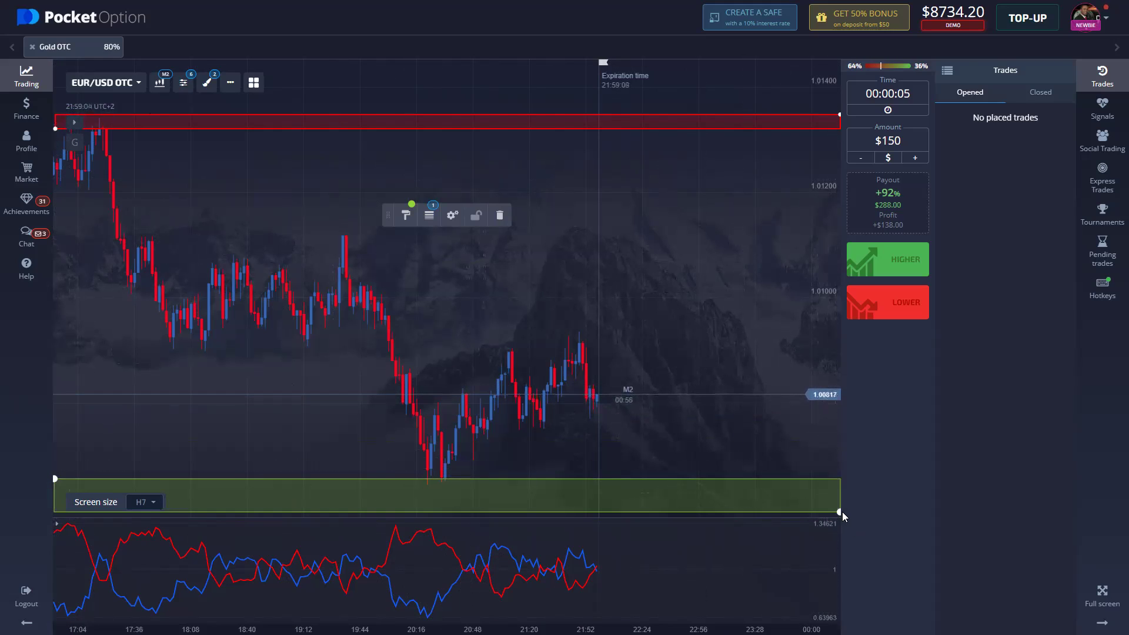
Step: Change the chart's time frame to M1, keeping the candle chart type
scroll(682, 387, "left", 3)
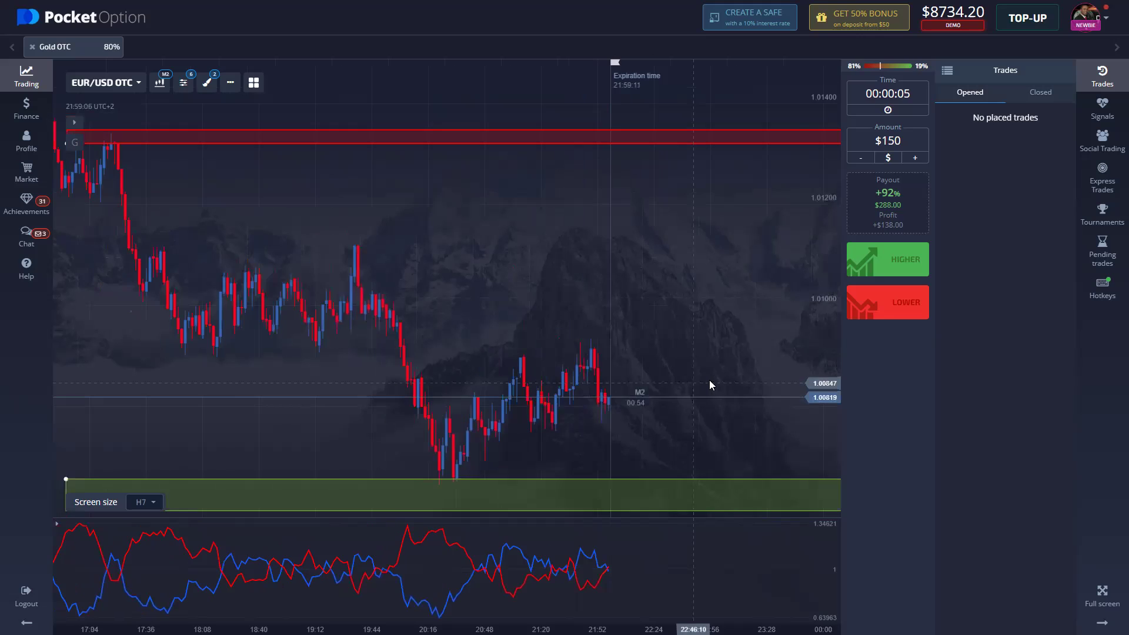
scroll(683, 373, "right", 3)
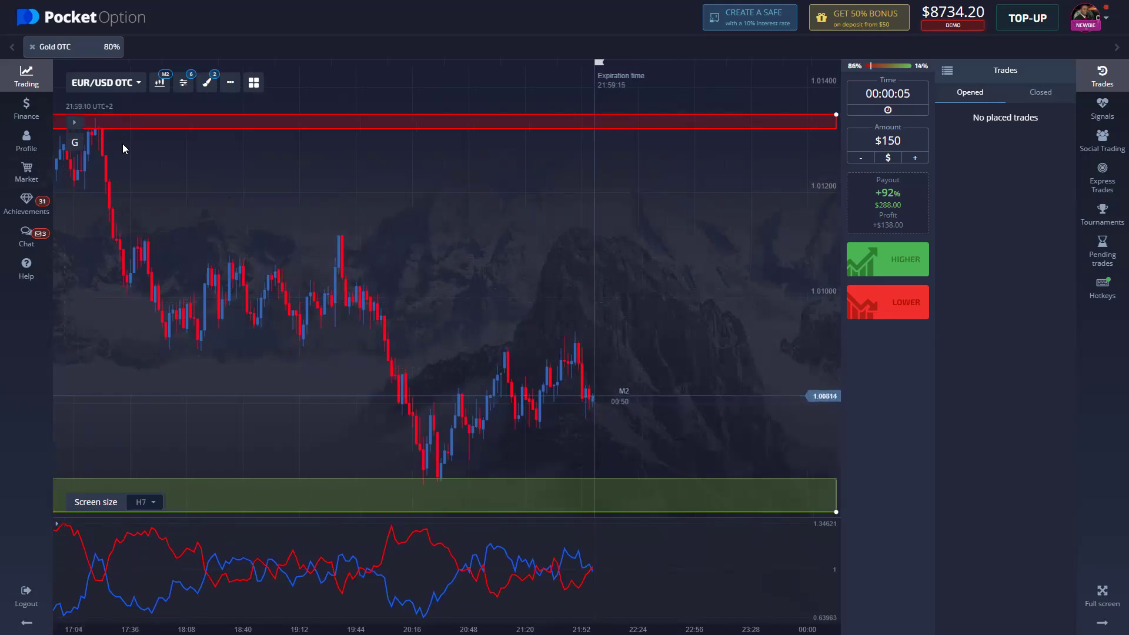
left_click(160, 82)
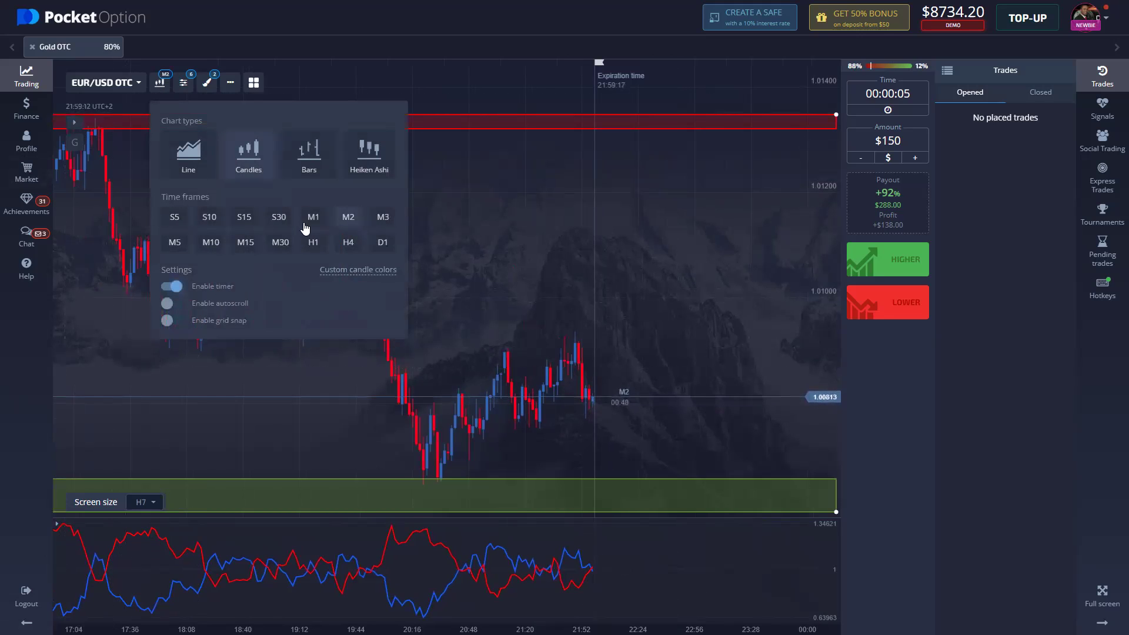
left_click(313, 217)
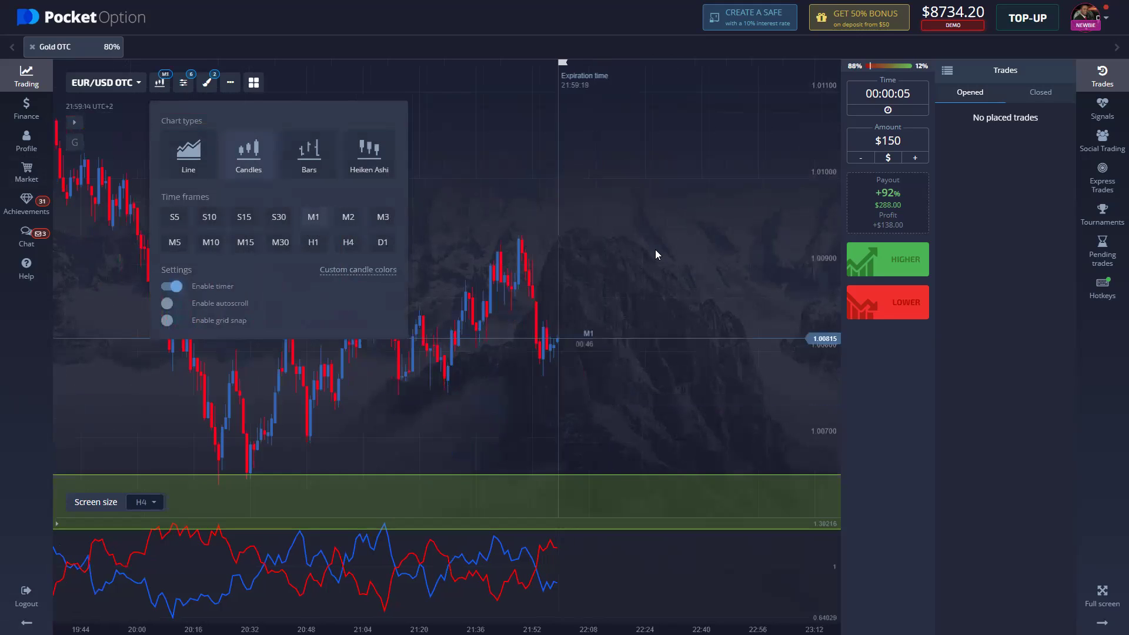
Step: Add a horizontal line just below the red zone at about 1.01238
left_click_drag(315, 207, 646, 226)
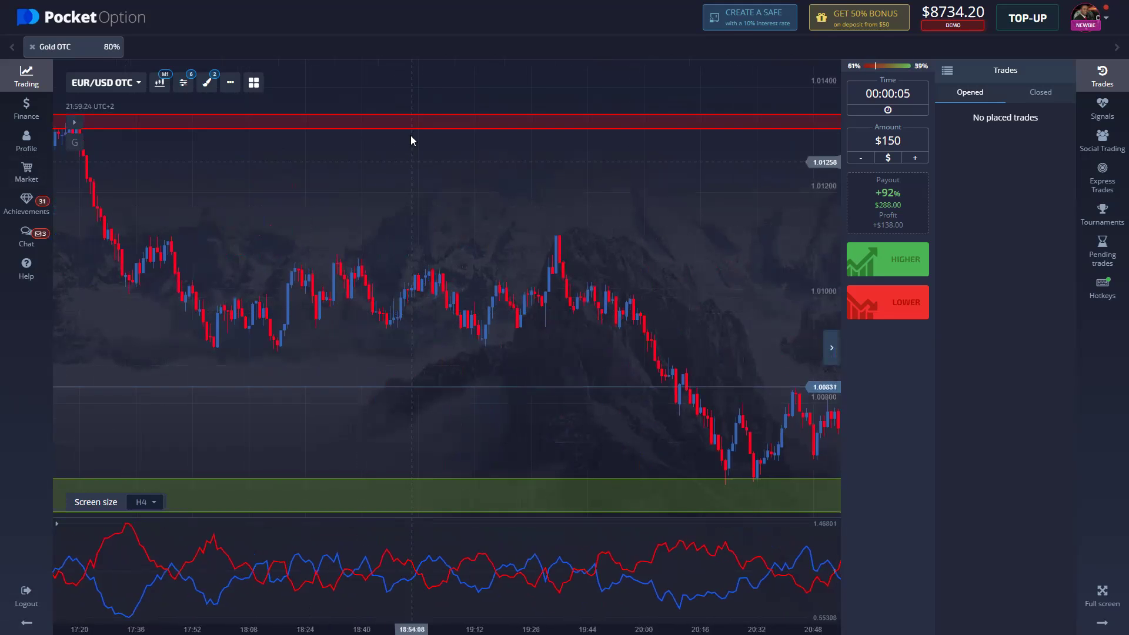
left_click(207, 83)
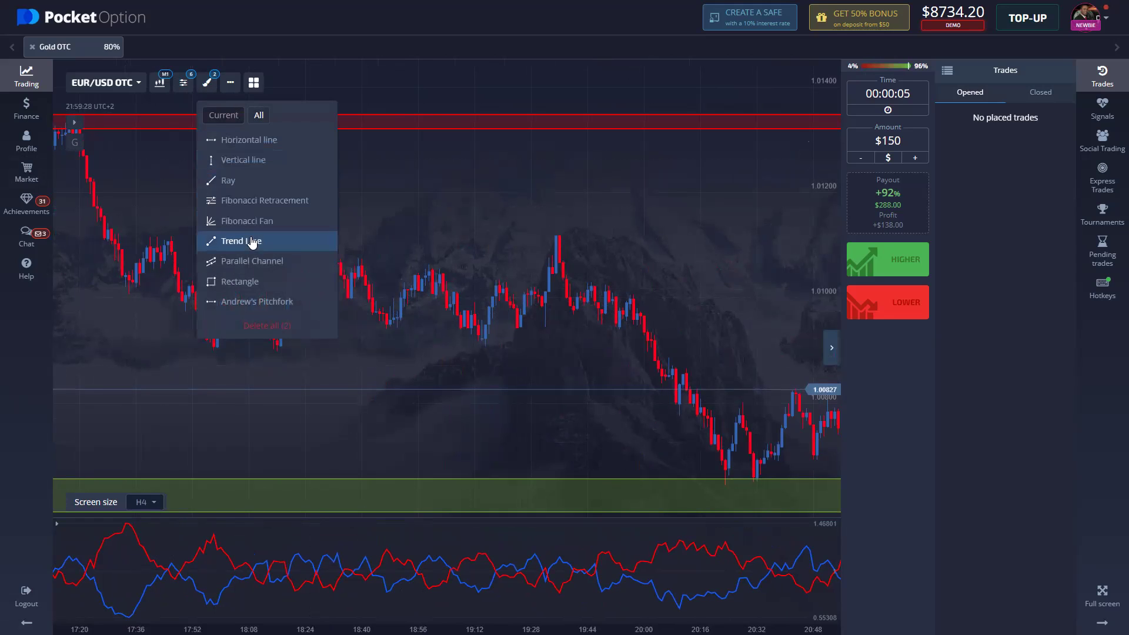
left_click(244, 145)
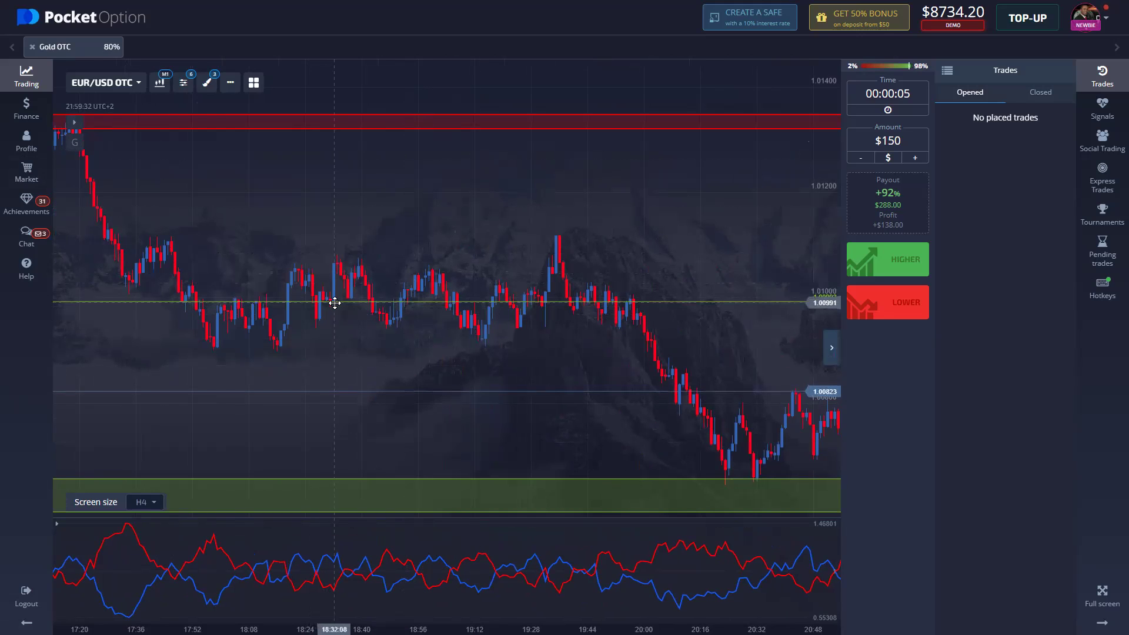
left_click_drag(330, 302, 305, 249)
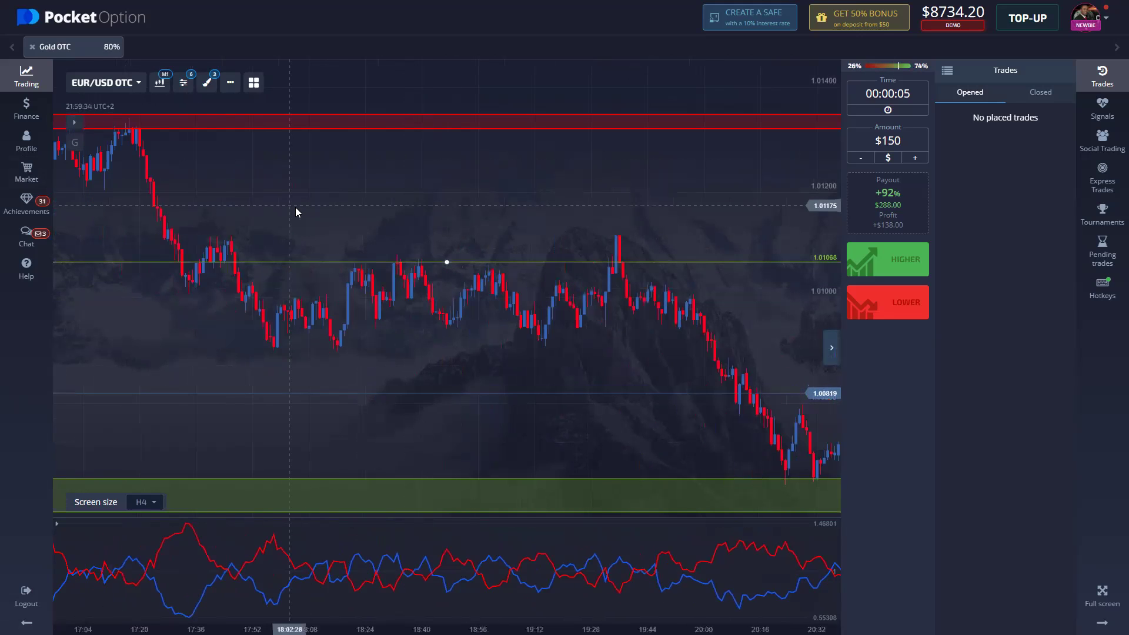
left_click_drag(195, 264, 212, 172)
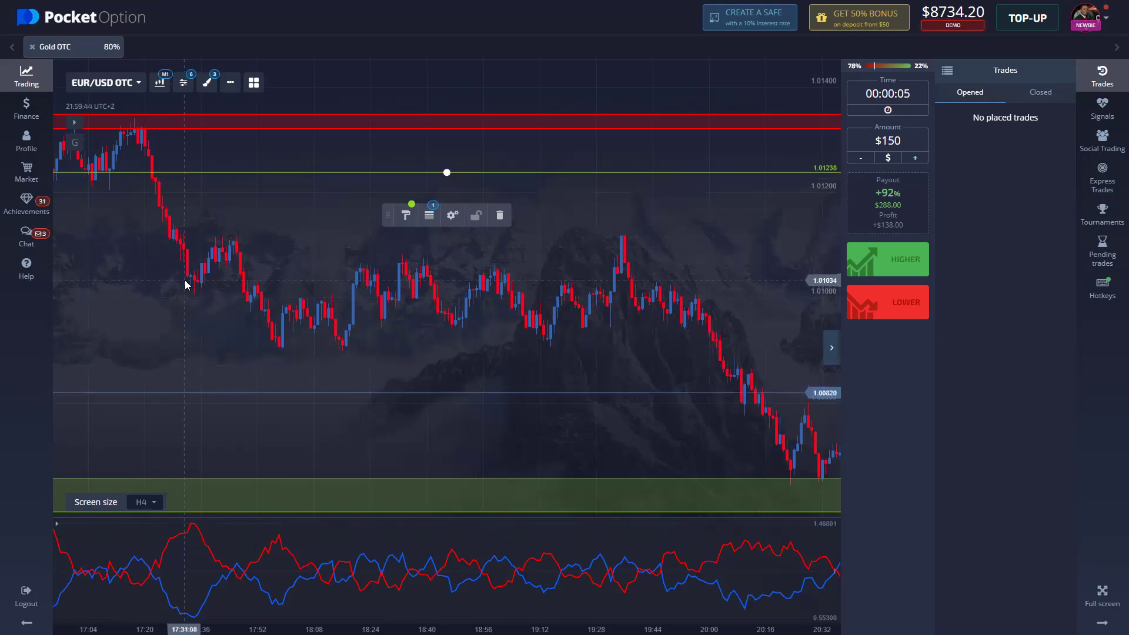
Step: Add a second horizontal line at about 1.01024, along the low after the first steep fall
left_click(207, 82)
left_click(230, 147)
left_click_drag(352, 300, 347, 282)
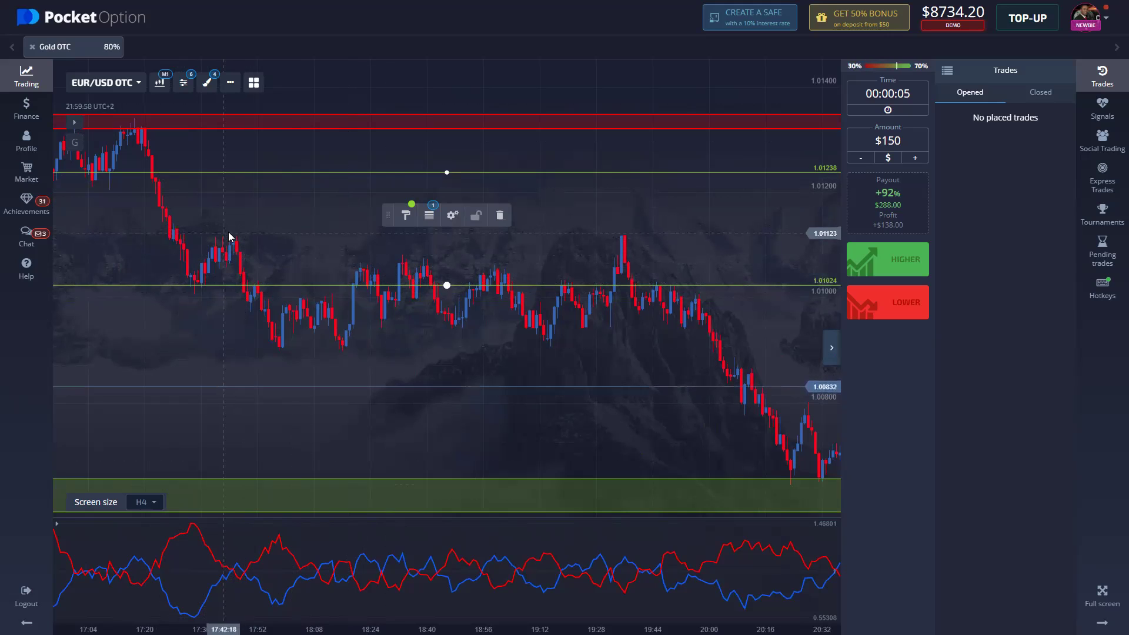
Step: Add a third horizontal line at about 1.00993 and move the 1.01024 line to about 1.01111
left_click(205, 83)
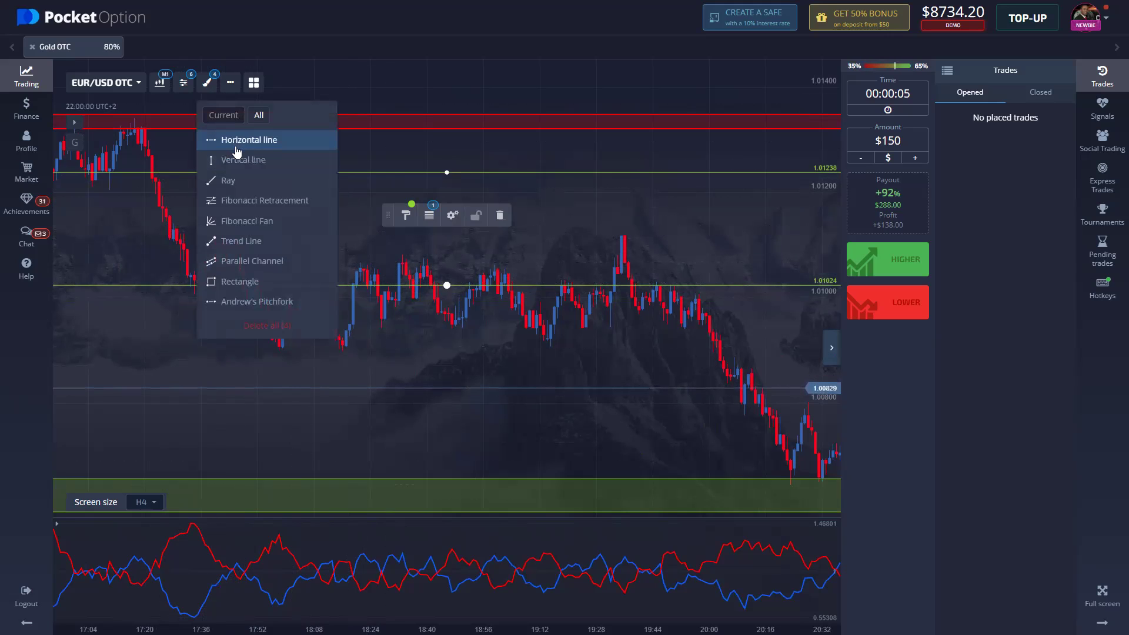
left_click(238, 141)
left_click_drag(428, 282, 455, 240)
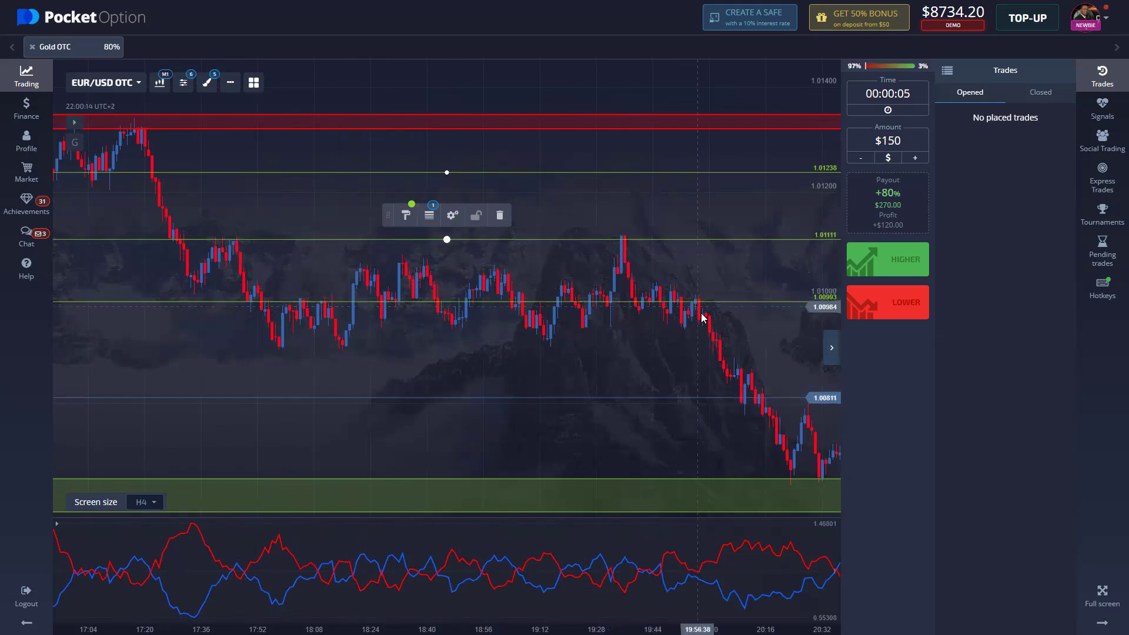
Step: Add a horizontal line along the repeated swing lows at about 1.00908
left_click_drag(640, 408, 511, 398)
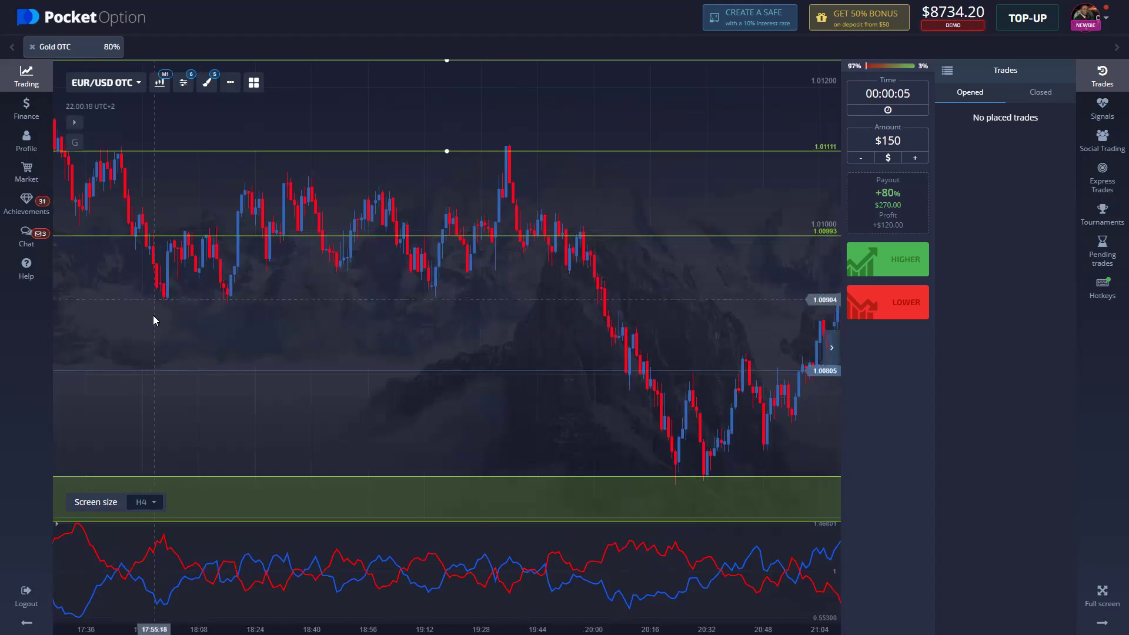
left_click(207, 83)
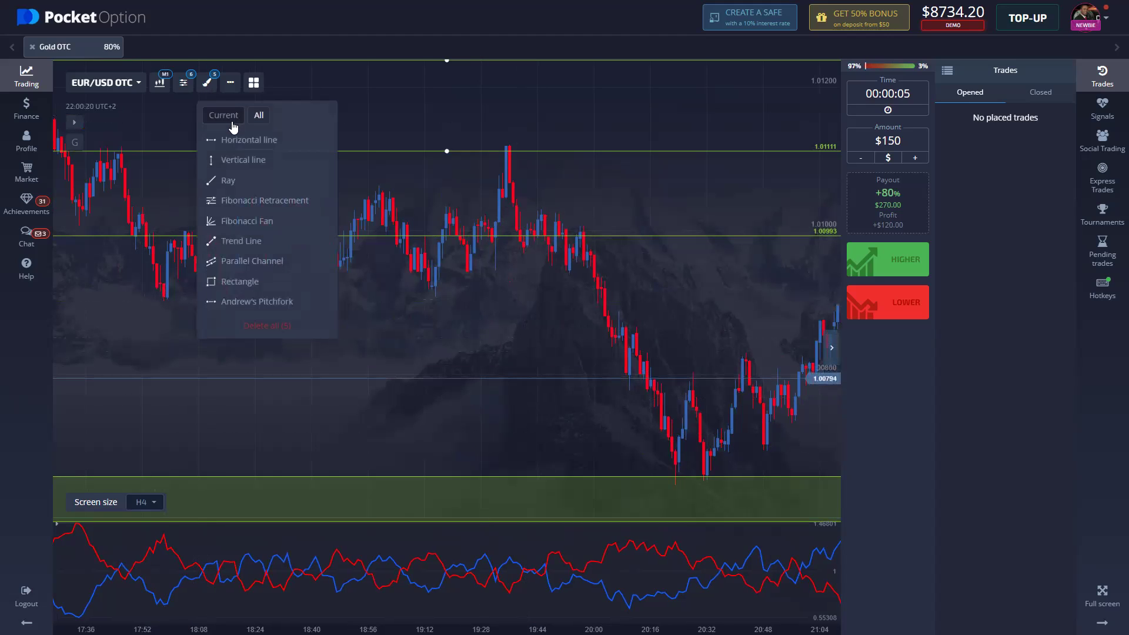
left_click(247, 140)
left_click(349, 303)
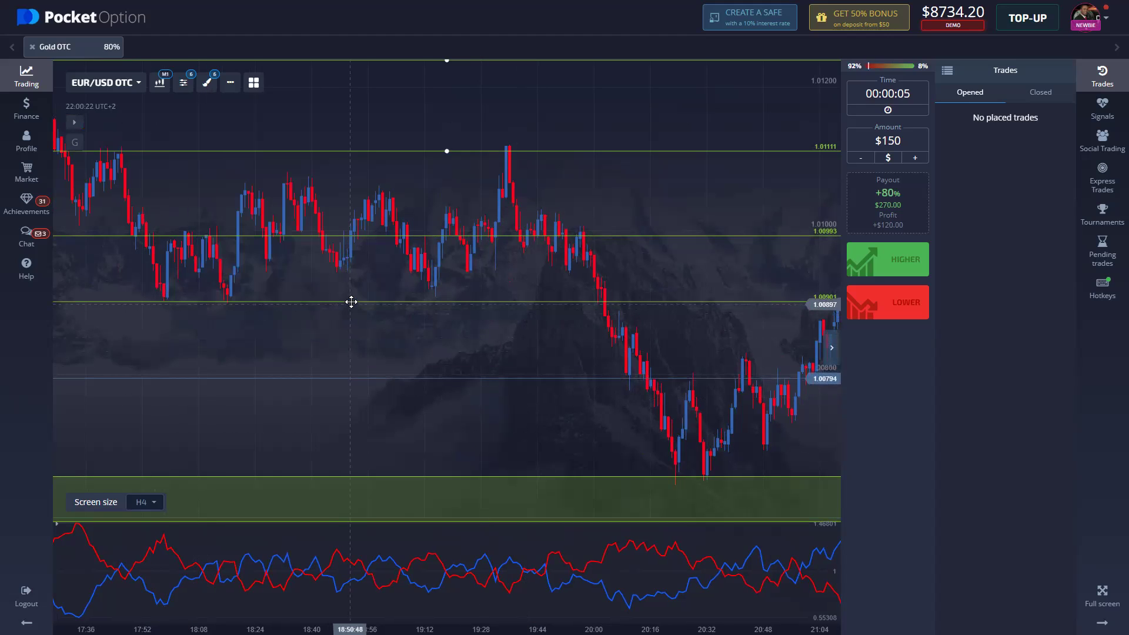
left_click_drag(351, 302, 349, 296)
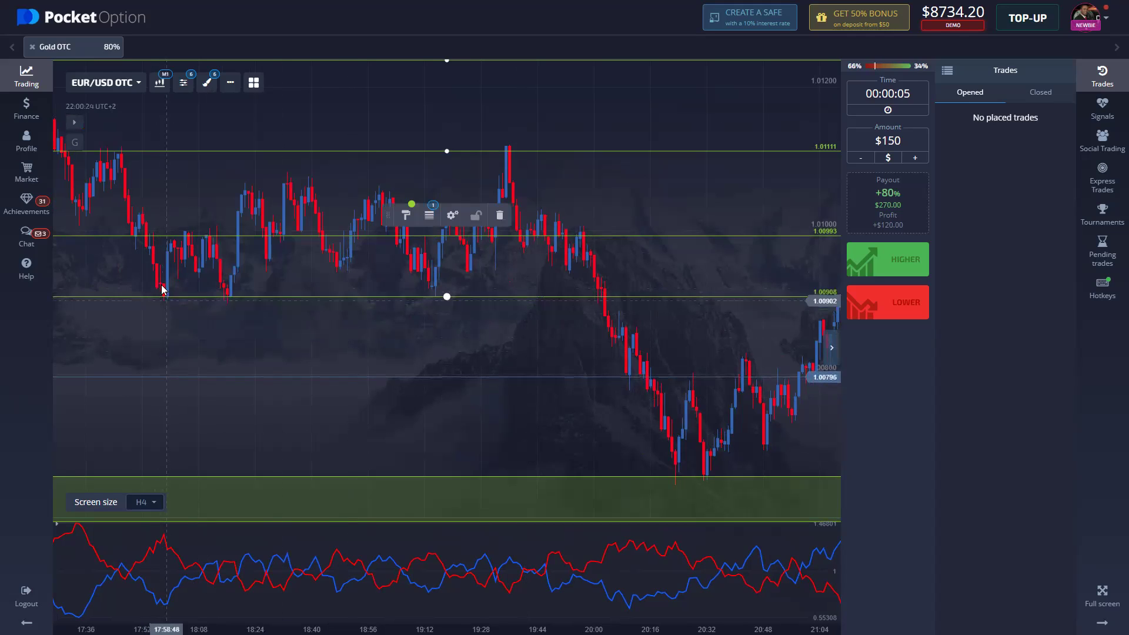
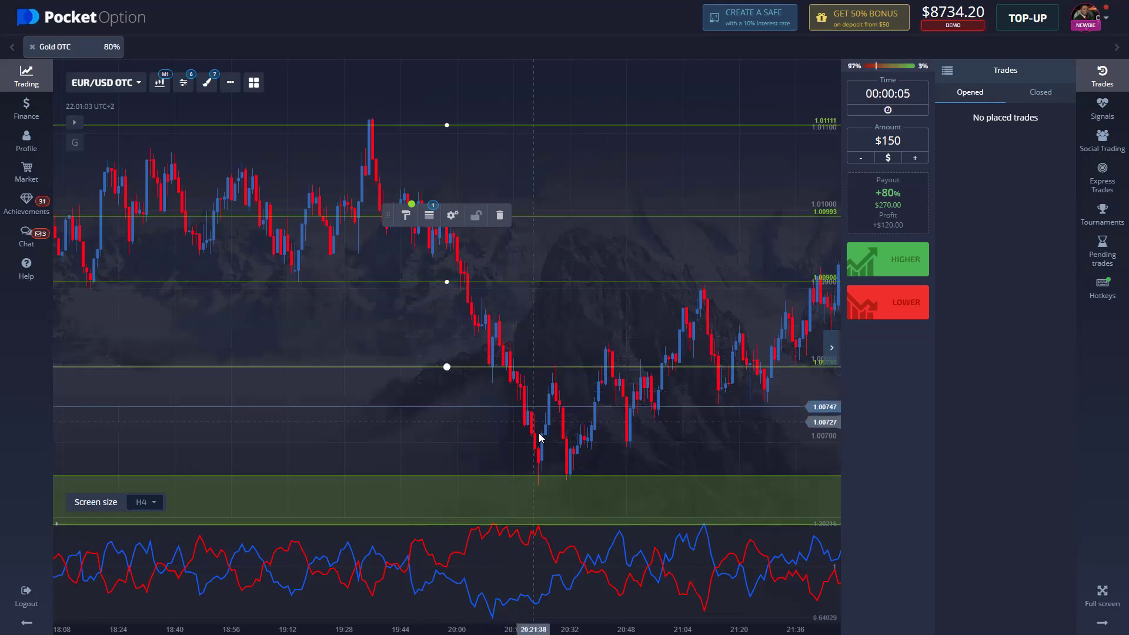
Step: Add a horizontal line at about 1.00740, beside the latest candle on the M1 chart
left_click_drag(712, 446, 586, 426)
left_click_drag(678, 437, 531, 419)
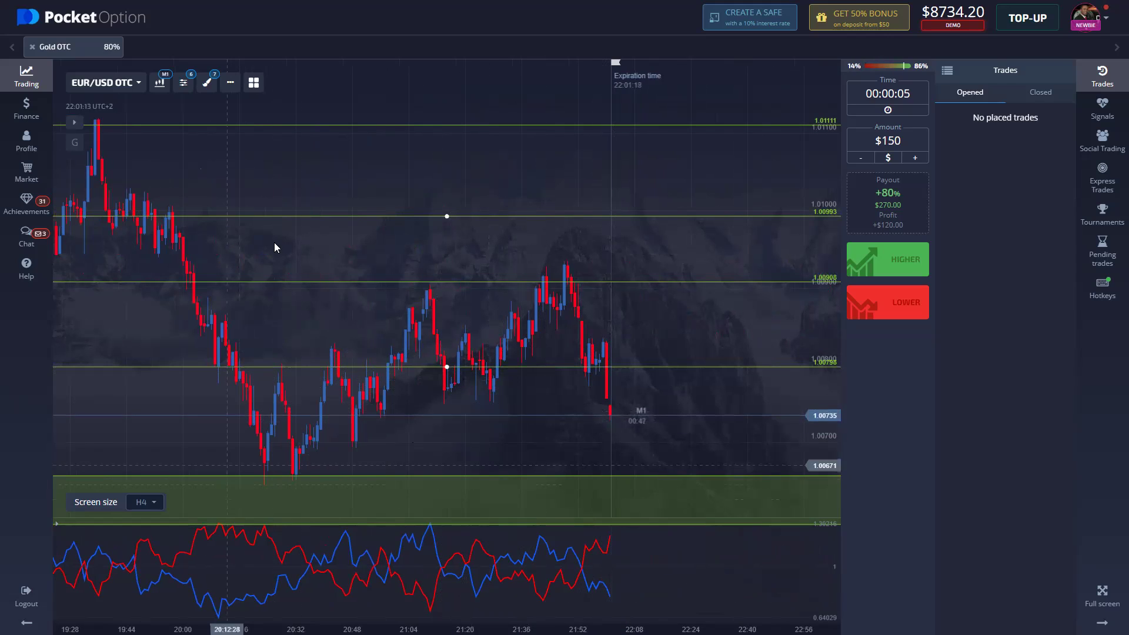
left_click(206, 82)
left_click(244, 139)
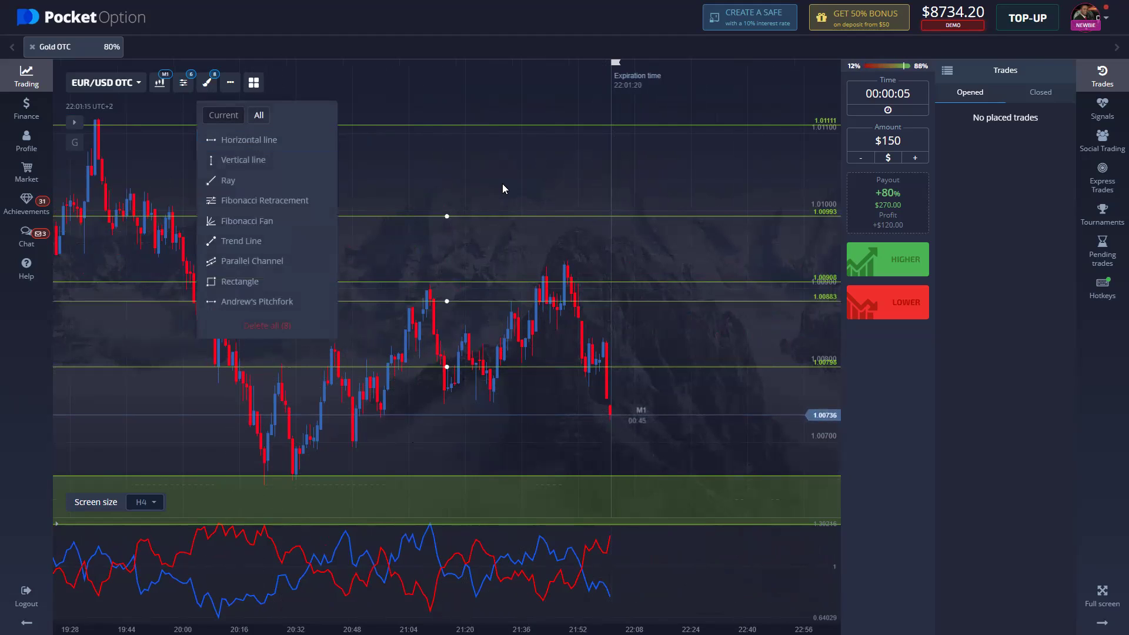
left_click(447, 301)
left_click_drag(447, 301, 447, 412)
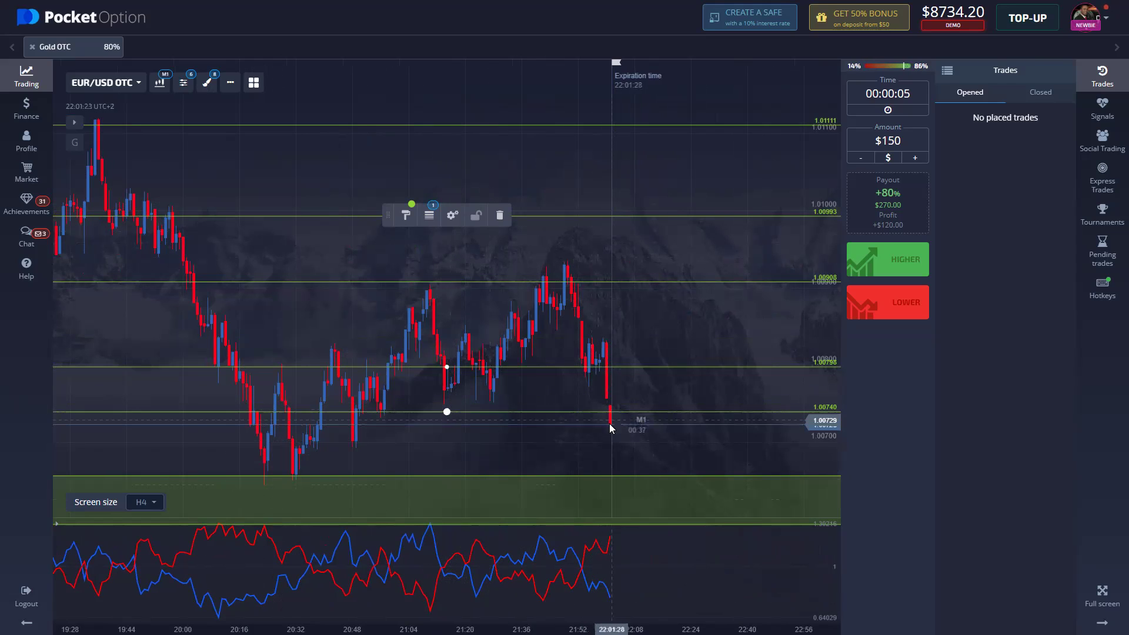
Step: Add another horizontal line at about 1.00701, between the 1.00740 line and the green zone
left_click(207, 82)
left_click(249, 140)
left_click(441, 300)
left_click_drag(441, 300, 466, 441)
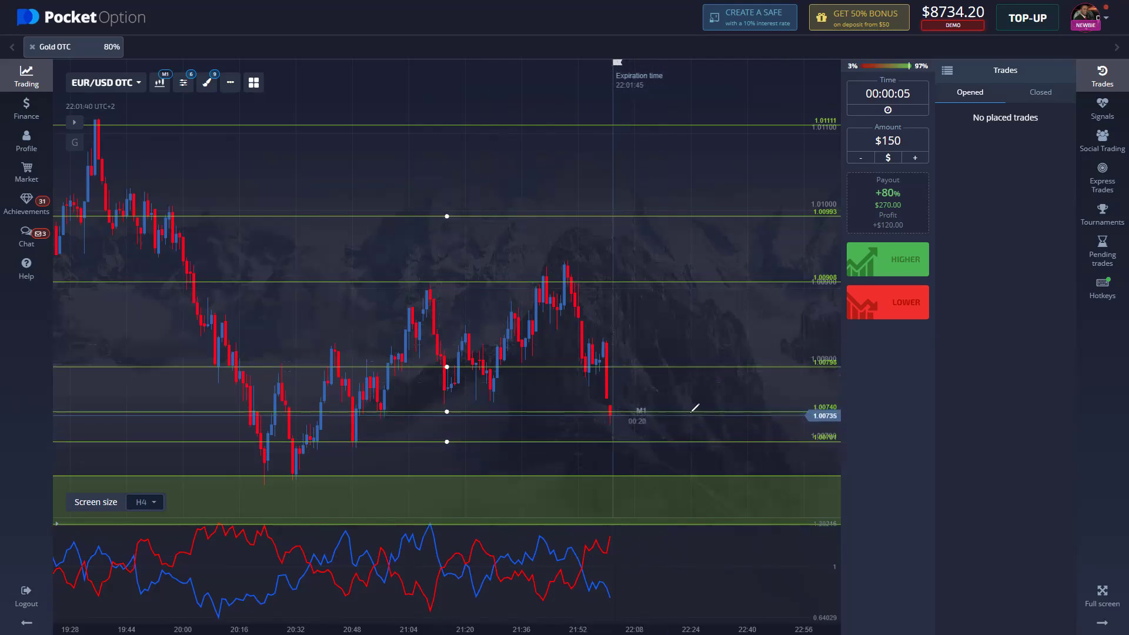
mouse_move(605, 325)
left_mouse_down()
mouse_move(615, 431)
mouse_move(641, 347)
mouse_move(622, 334)
left_mouse_up()
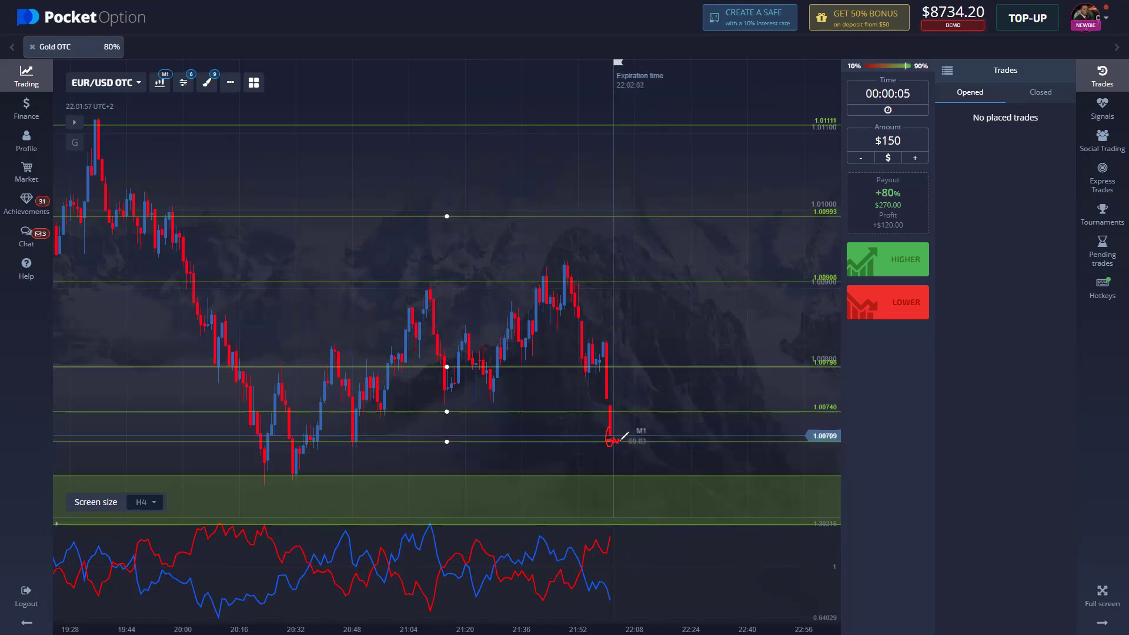
left_click_drag(624, 443, 631, 404)
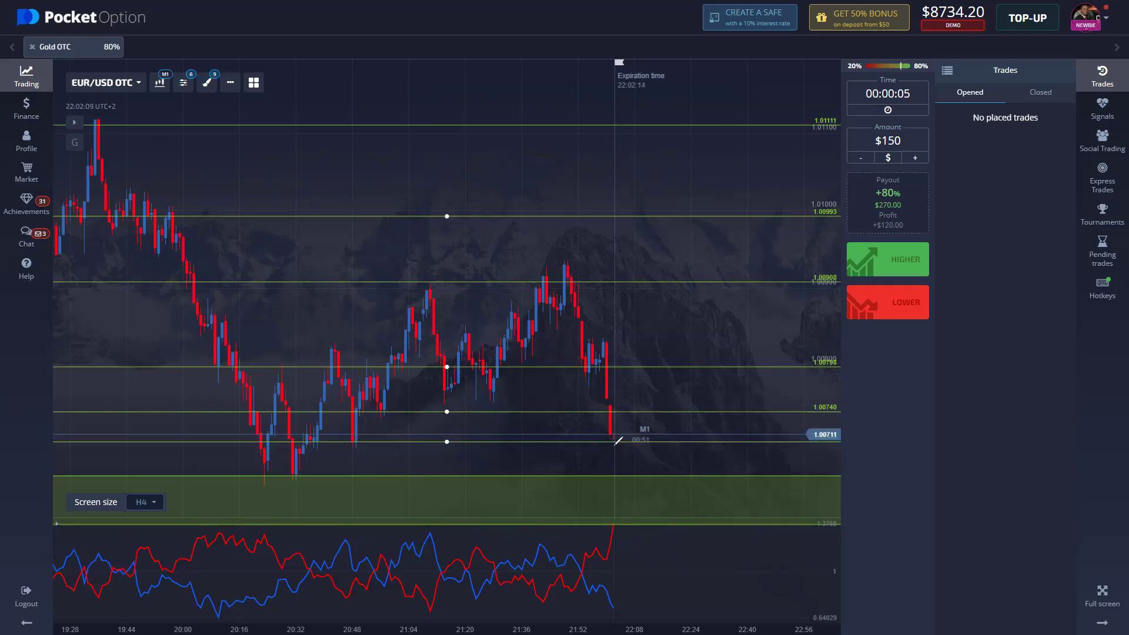
mouse_move(606, 438)
left_mouse_down()
mouse_move(617, 442)
mouse_move(617, 475)
left_mouse_up()
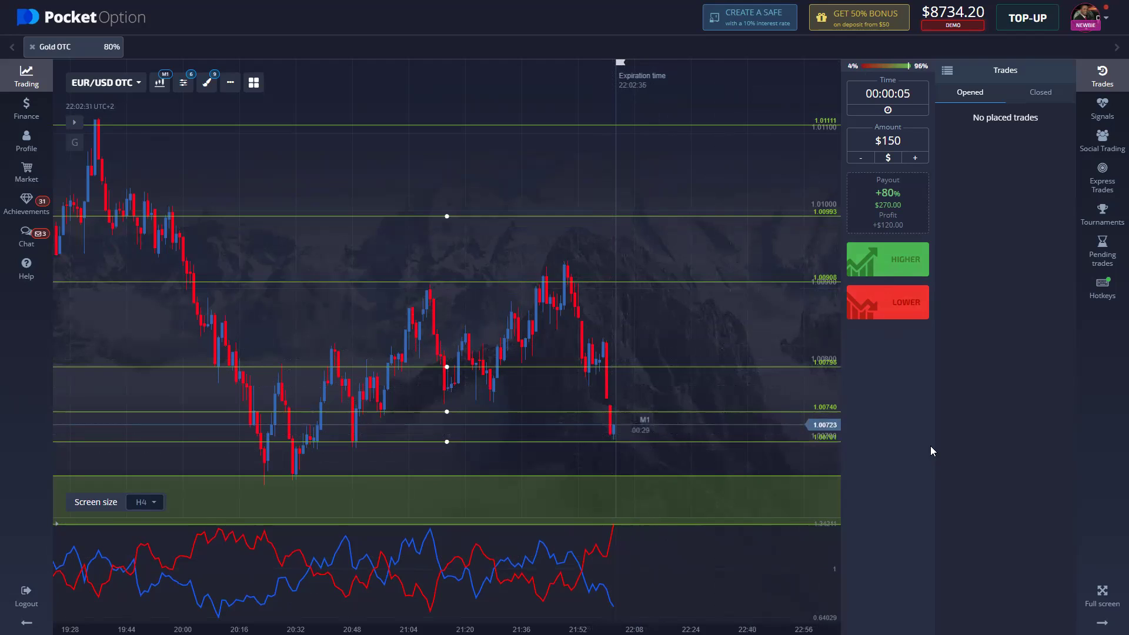
Step: Move the 1.00740 line up to about 1.00755
left_click_drag(699, 407, 703, 401)
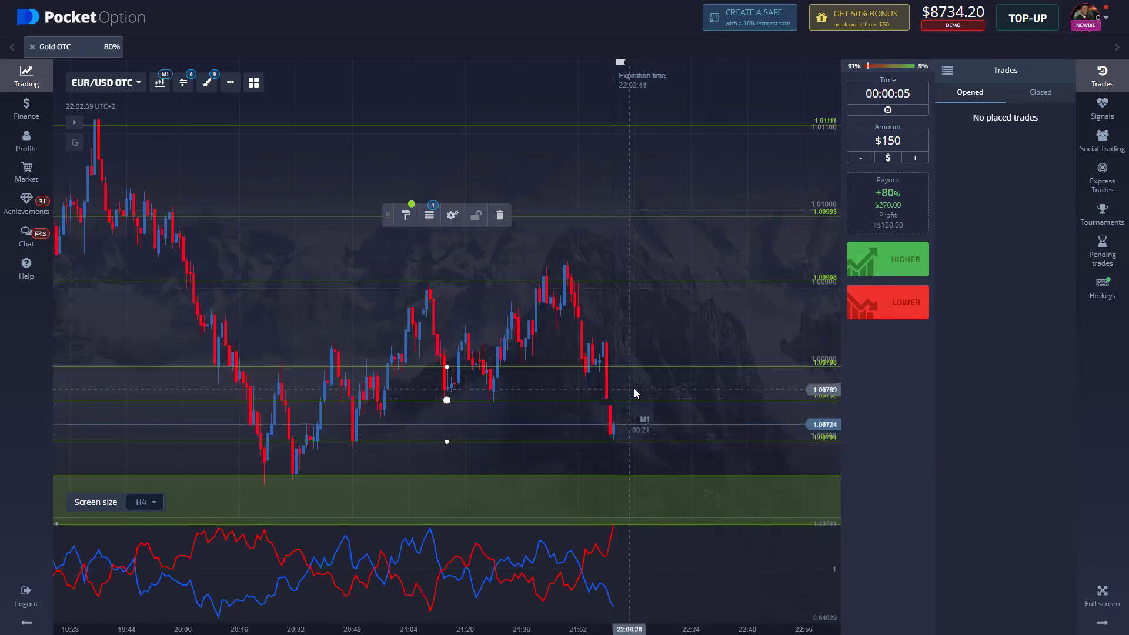
Step: Expand the chart's indicator list and make all five moving averages visible
left_click(76, 124)
left_click(156, 120)
left_click(156, 132)
left_click(156, 144)
left_click(155, 156)
left_click(156, 169)
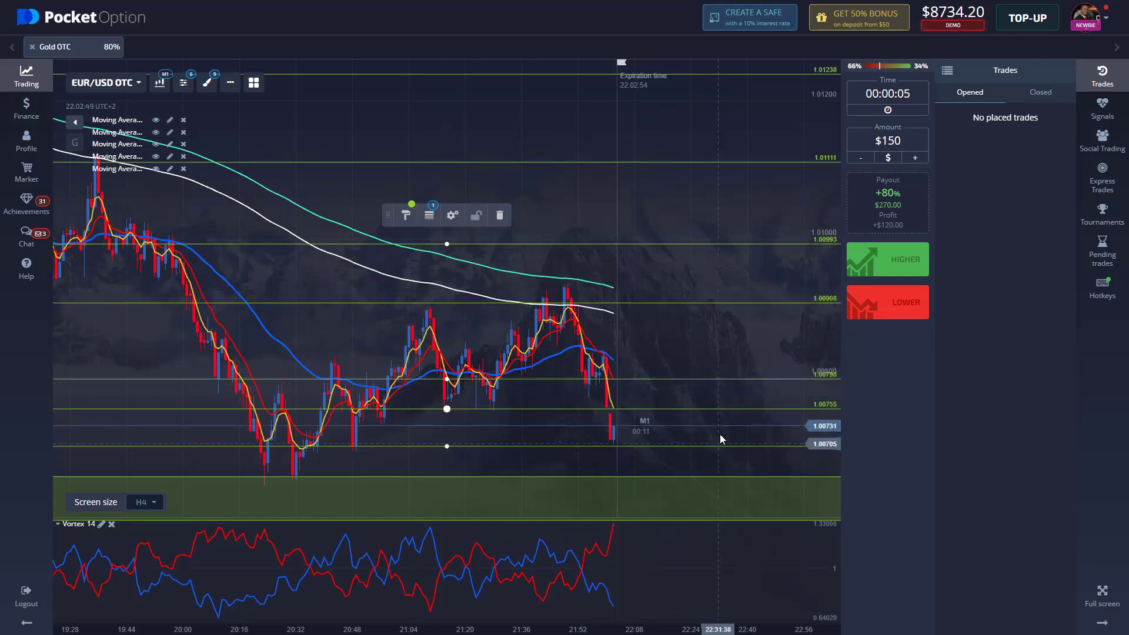
Step: Place a 5-second $150 Higher trade on EUR/USD OTC and check it among the closed trades
left_click(885, 269)
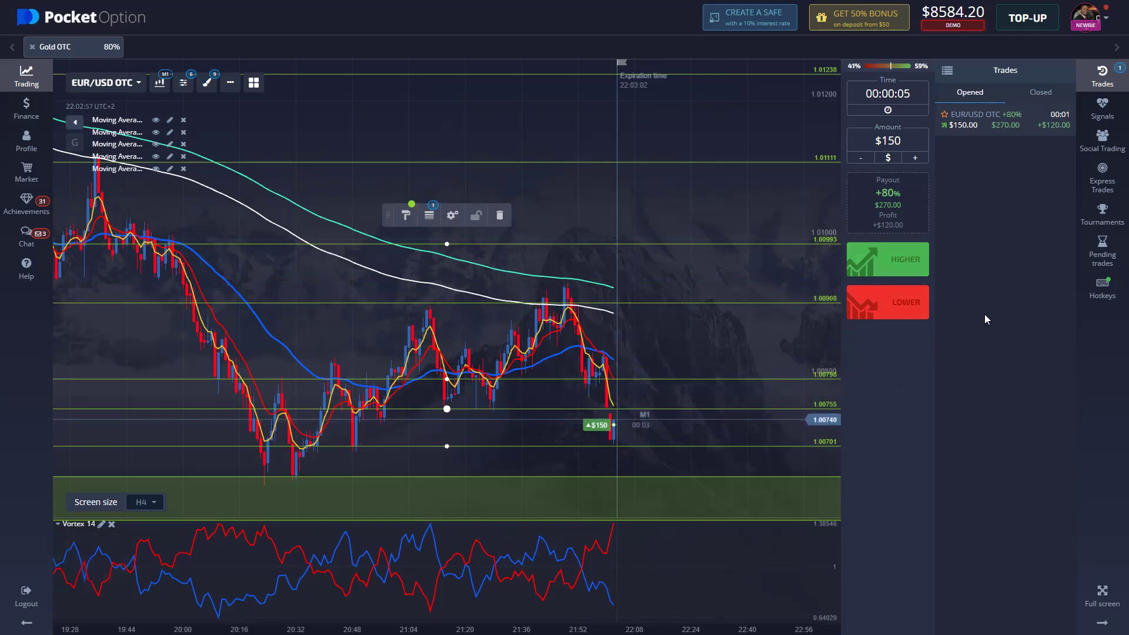
left_click(1056, 99)
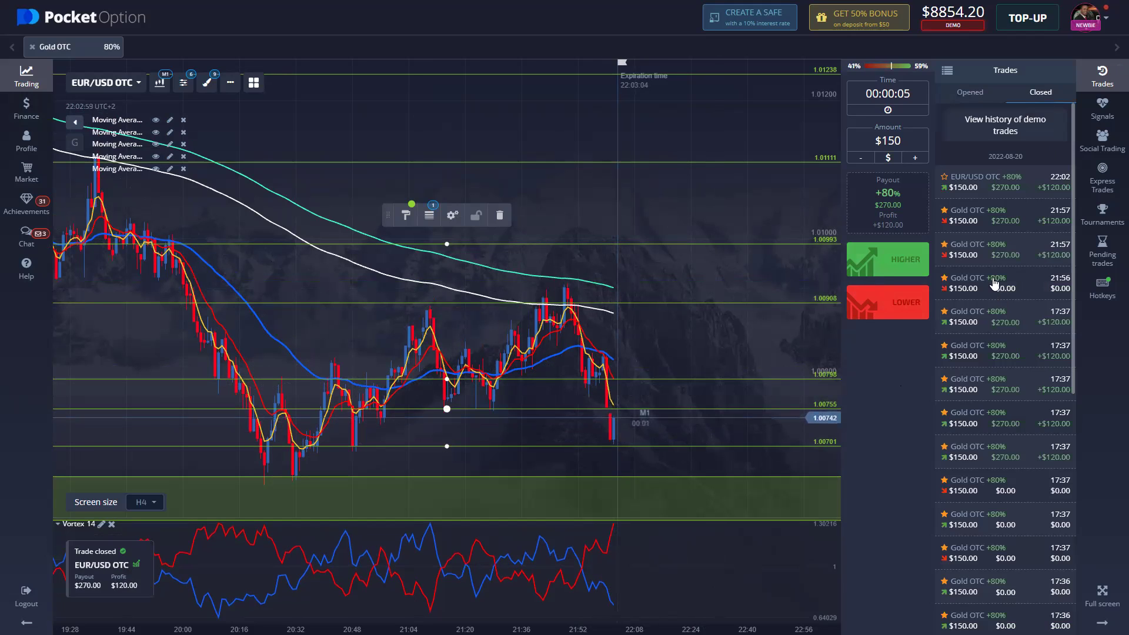
left_click(973, 96)
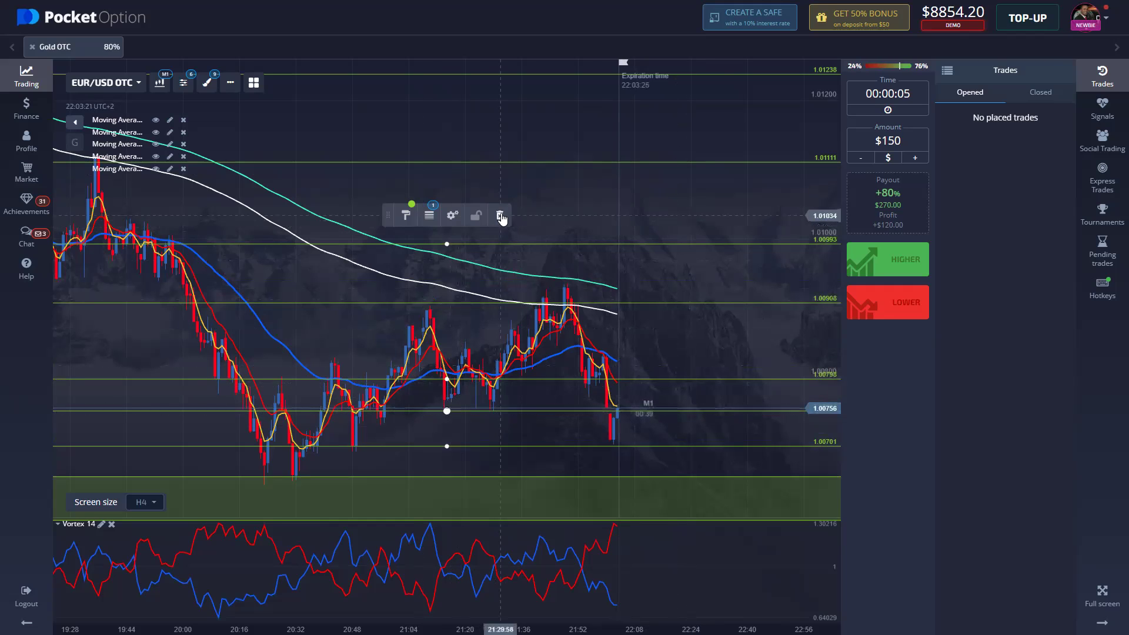
Step: Delete the horizontal line nearest the current price and add a new one at about 1.00767
left_click(732, 427)
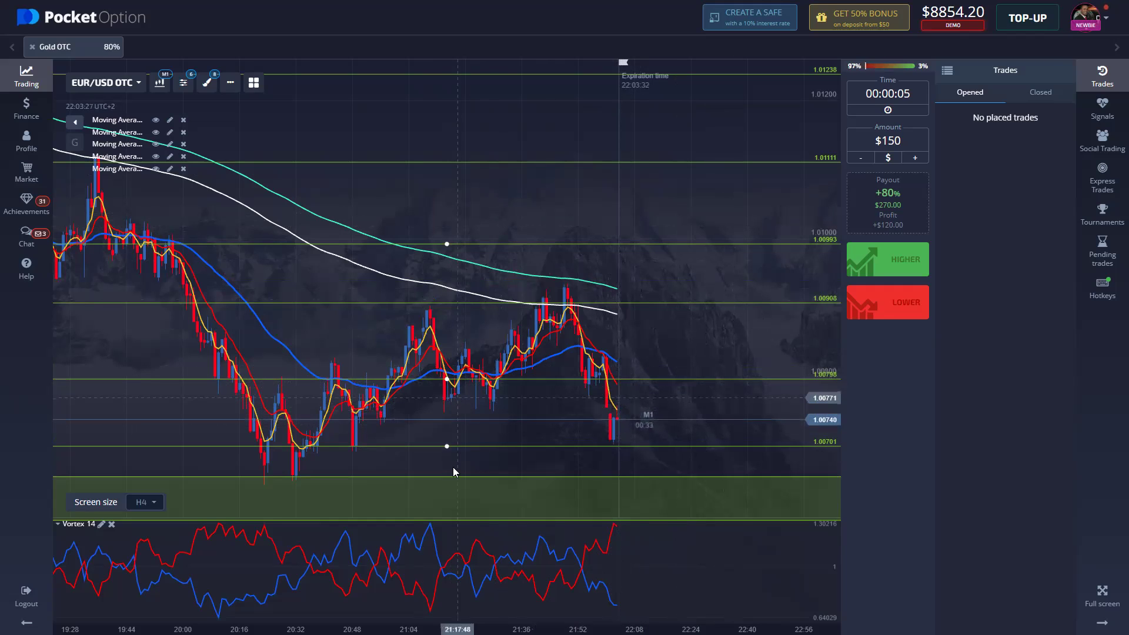
left_click(207, 83)
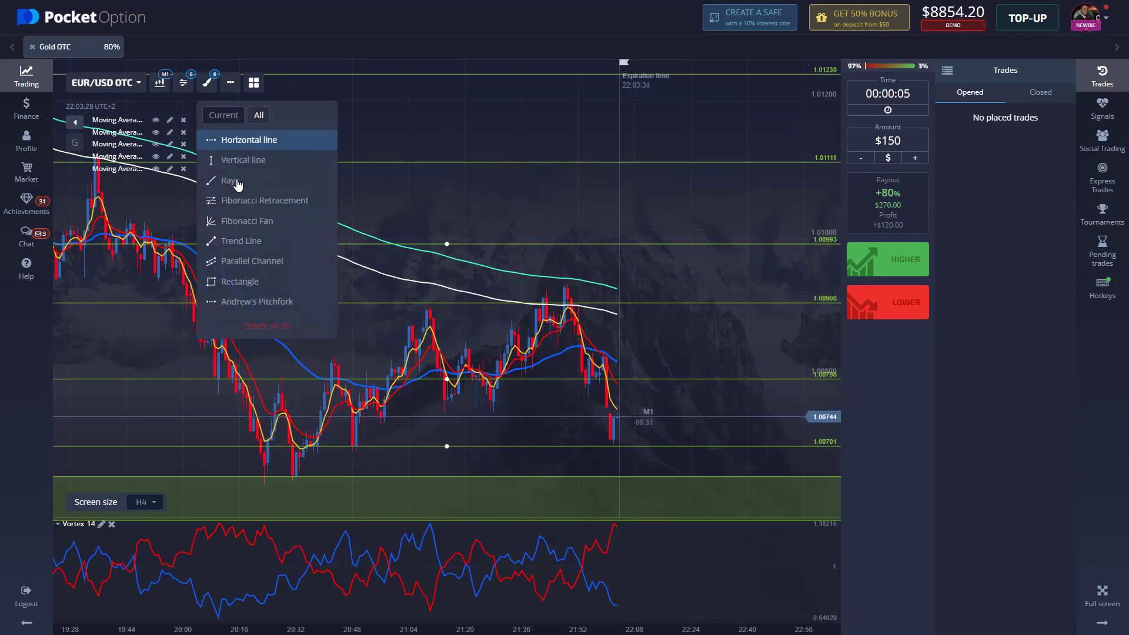
left_click(469, 320)
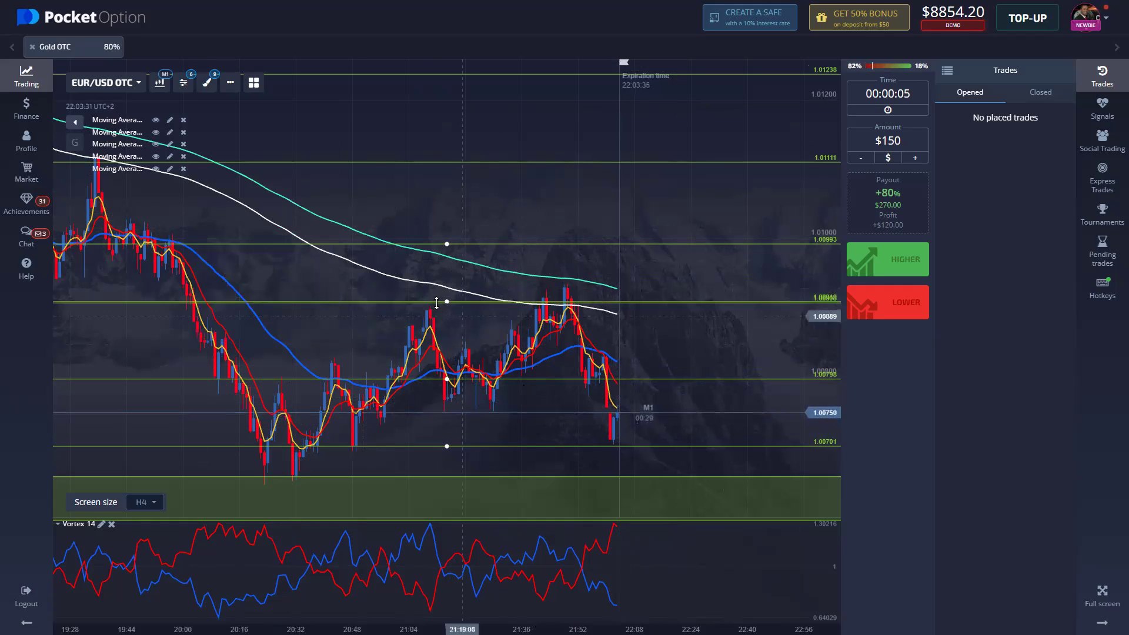
left_click(450, 301)
left_click_drag(450, 301, 467, 401)
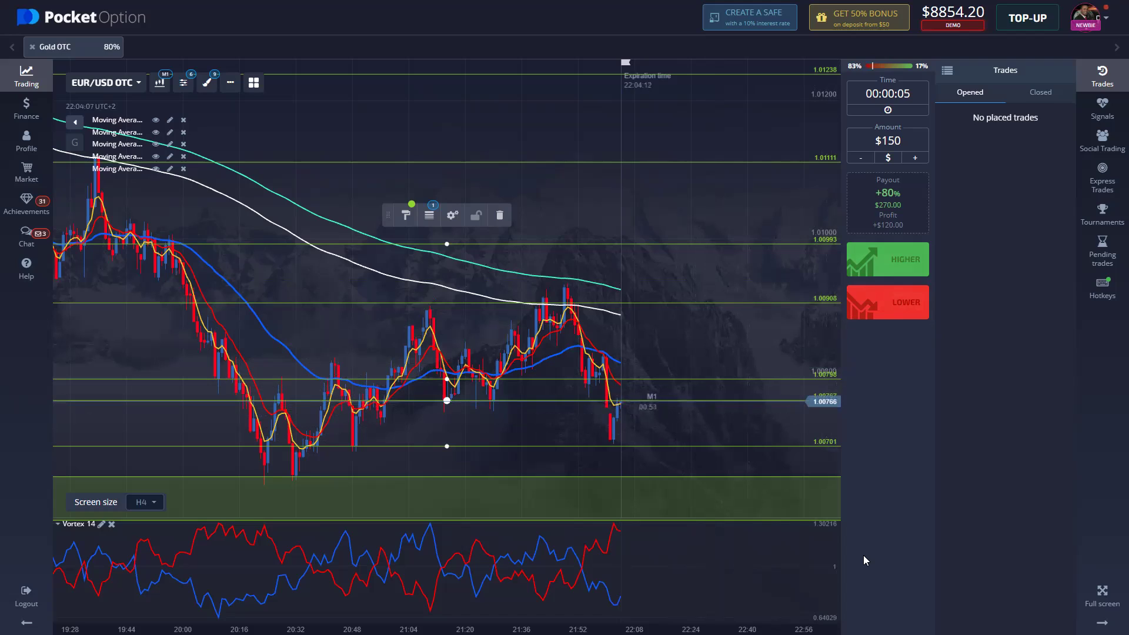
Step: Place a 5-second $150 Lower trade on EUR/USD OTC near the 1.00767 line
left_click(922, 301)
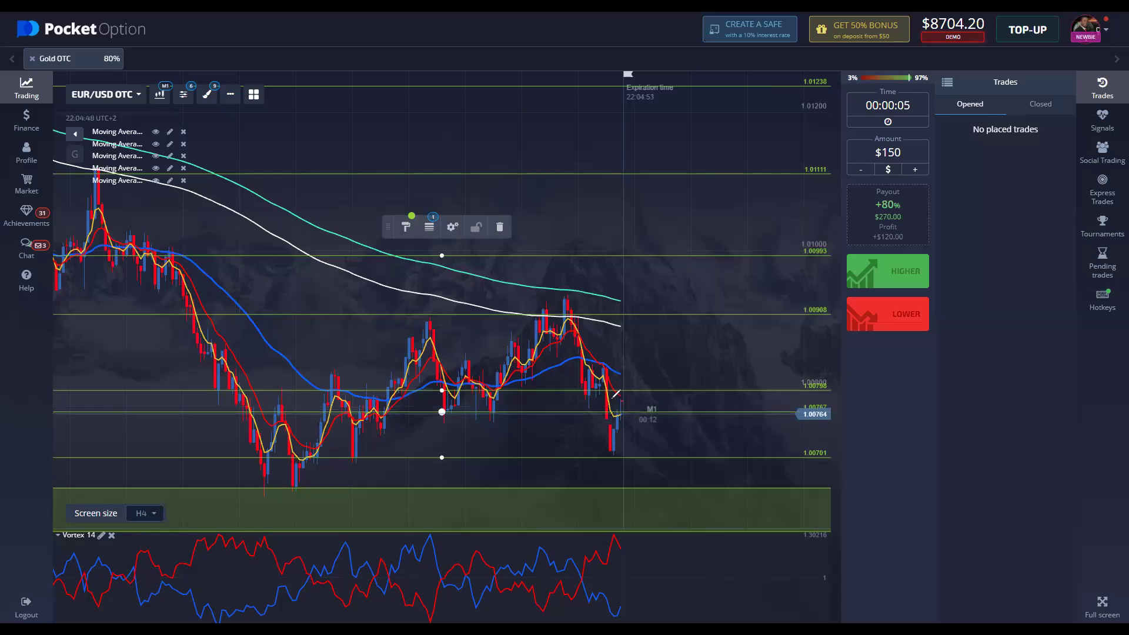
left_click_drag(631, 405, 623, 396)
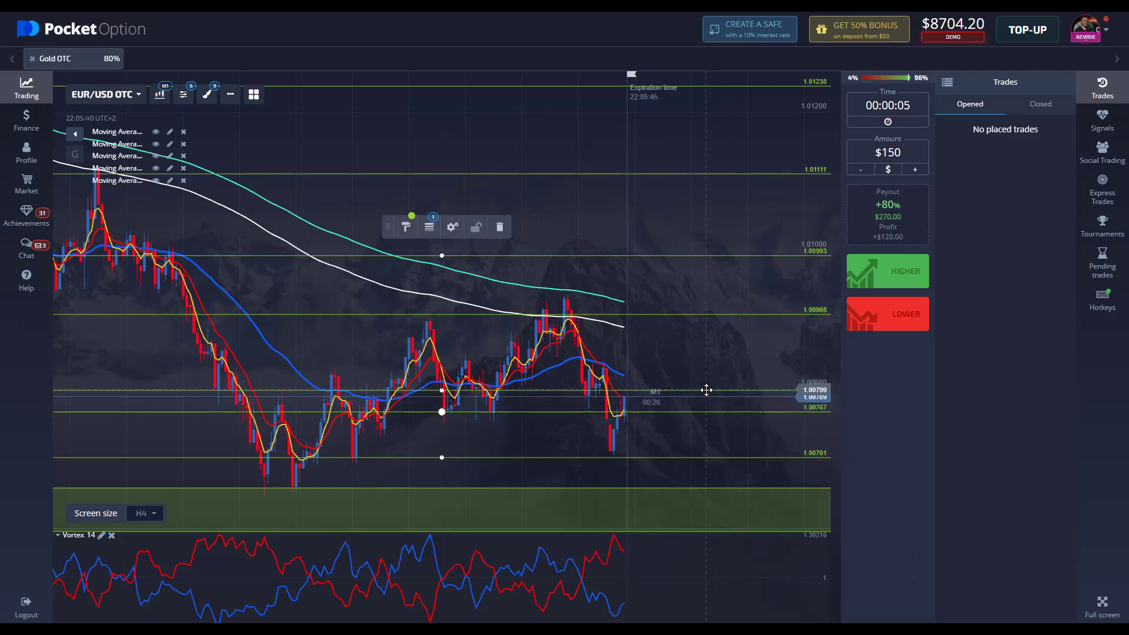
Step: Move the 1.00798 horizontal line up to about 1.00834
left_click(696, 350)
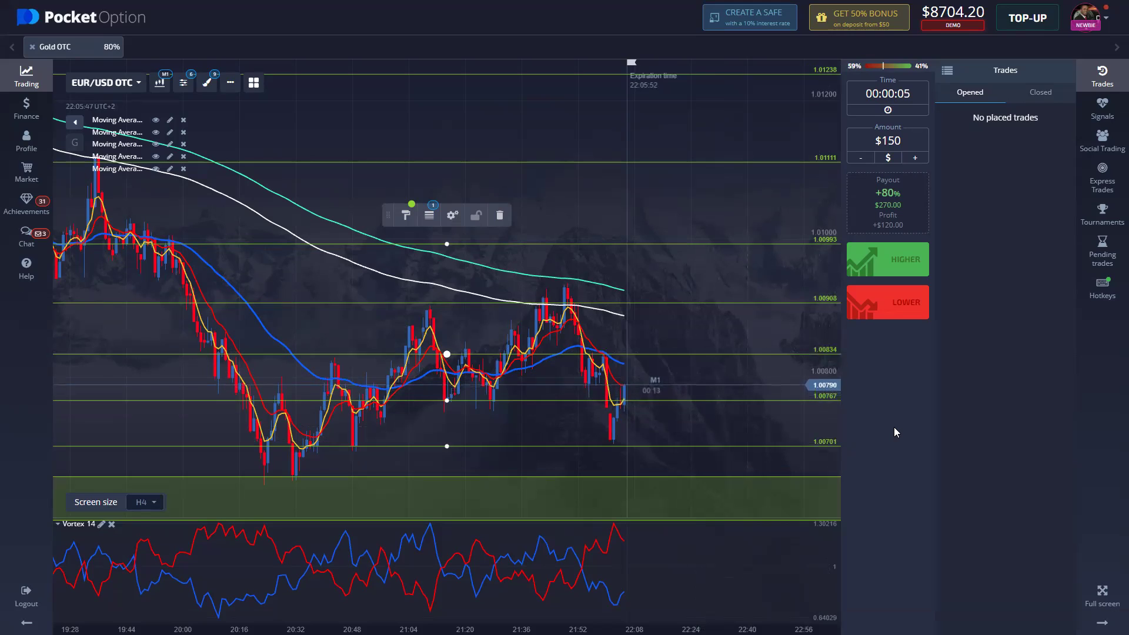
Step: Place another 5-second $150 Higher trade between the 1.00767 and 1.00834 lines and review the closed trades
key("shift+w")
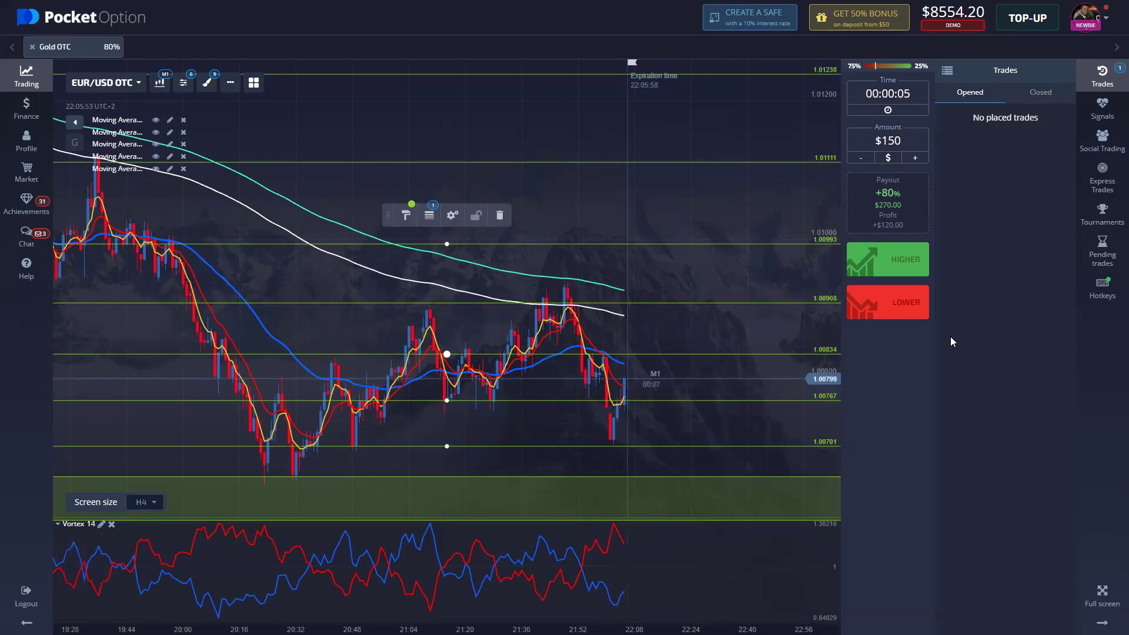
left_click(1038, 92)
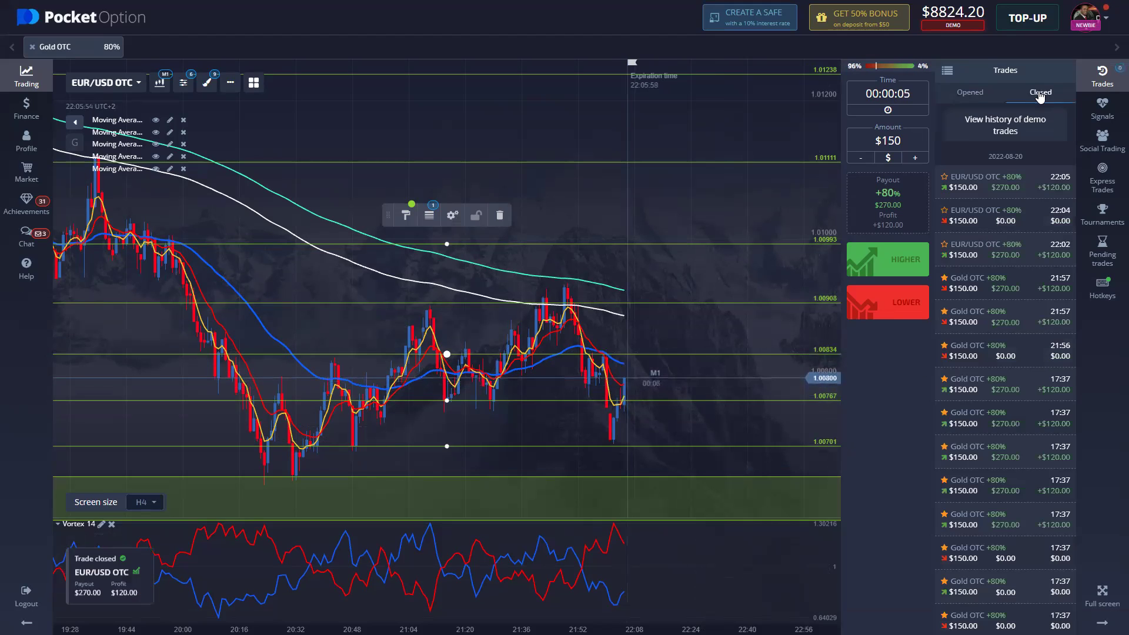
left_click(967, 92)
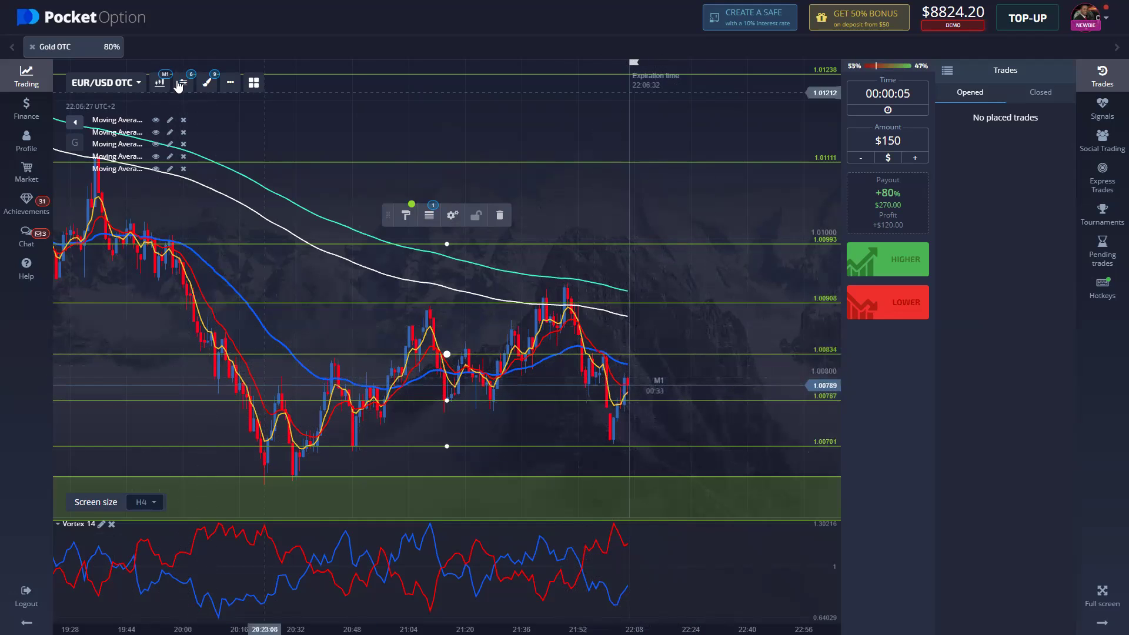
Step: Draw a descending trend line from the latest swing high down to about 1.00714 at about 22:21
left_click(206, 84)
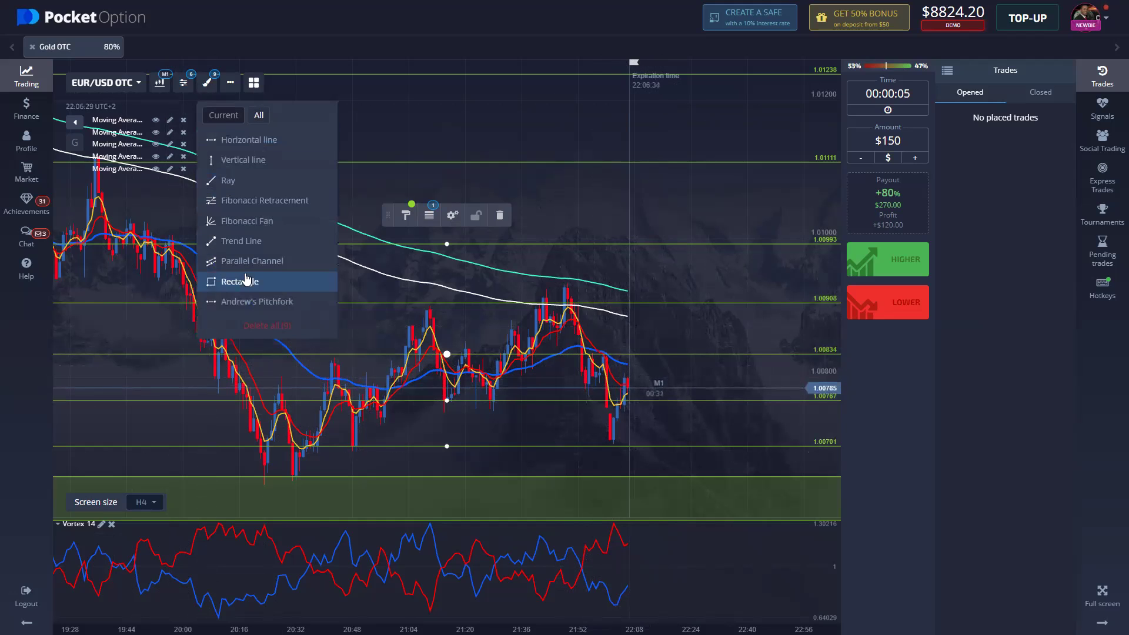
left_click(241, 240)
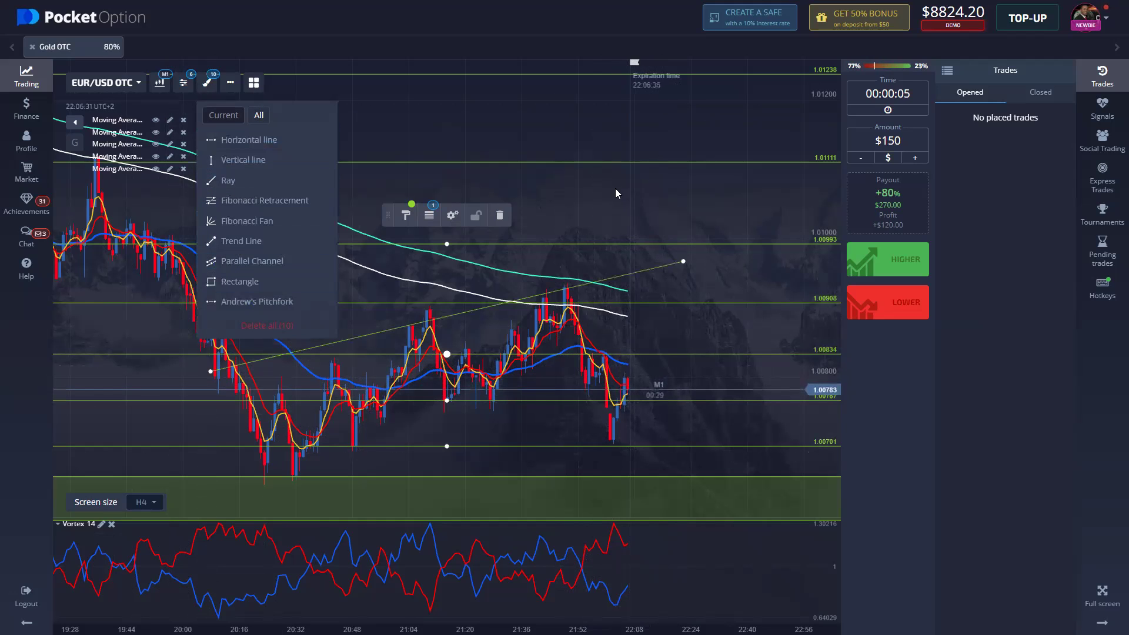
left_click_drag(211, 372, 556, 279)
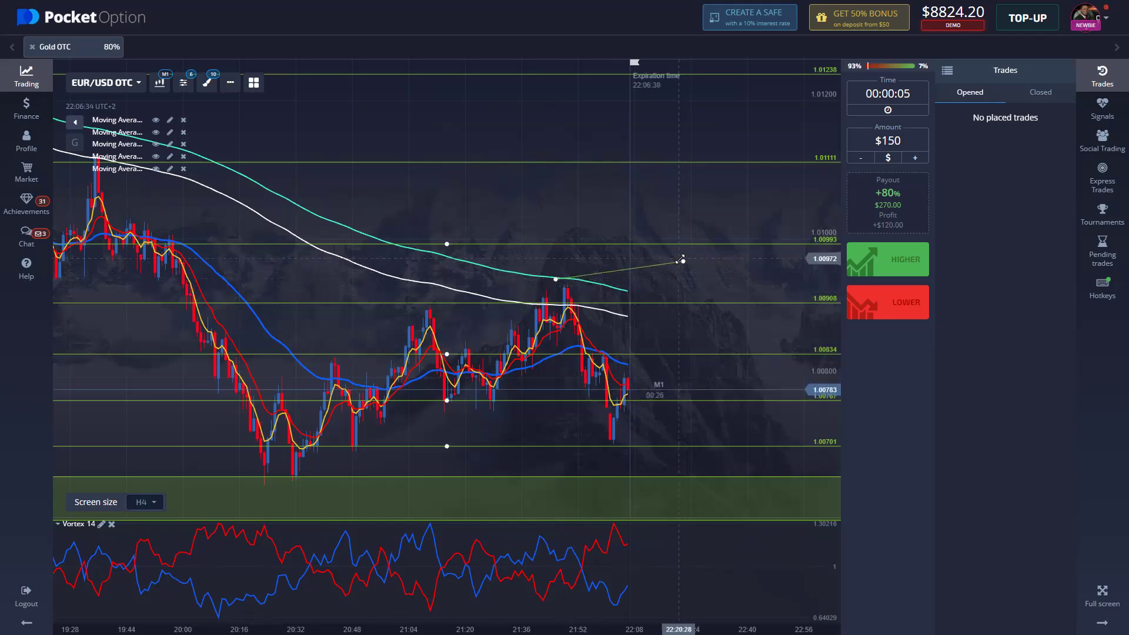
left_click_drag(683, 261, 703, 317)
left_click_drag(707, 379, 682, 438)
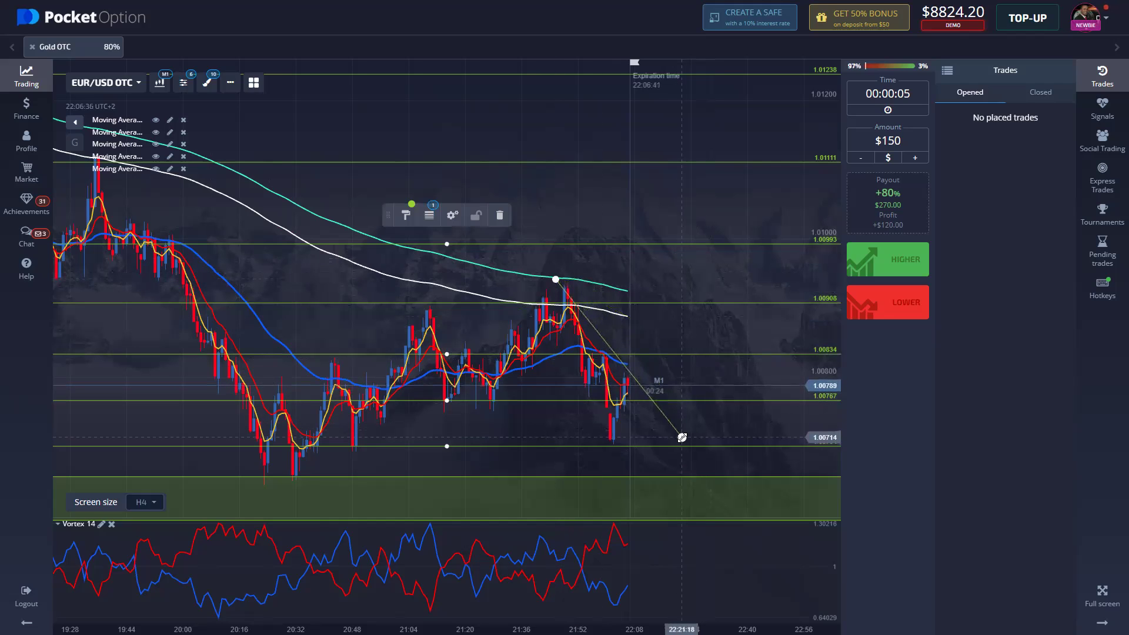
Step: Change the descending trend line's colour to blue and deselect it
left_click(405, 215)
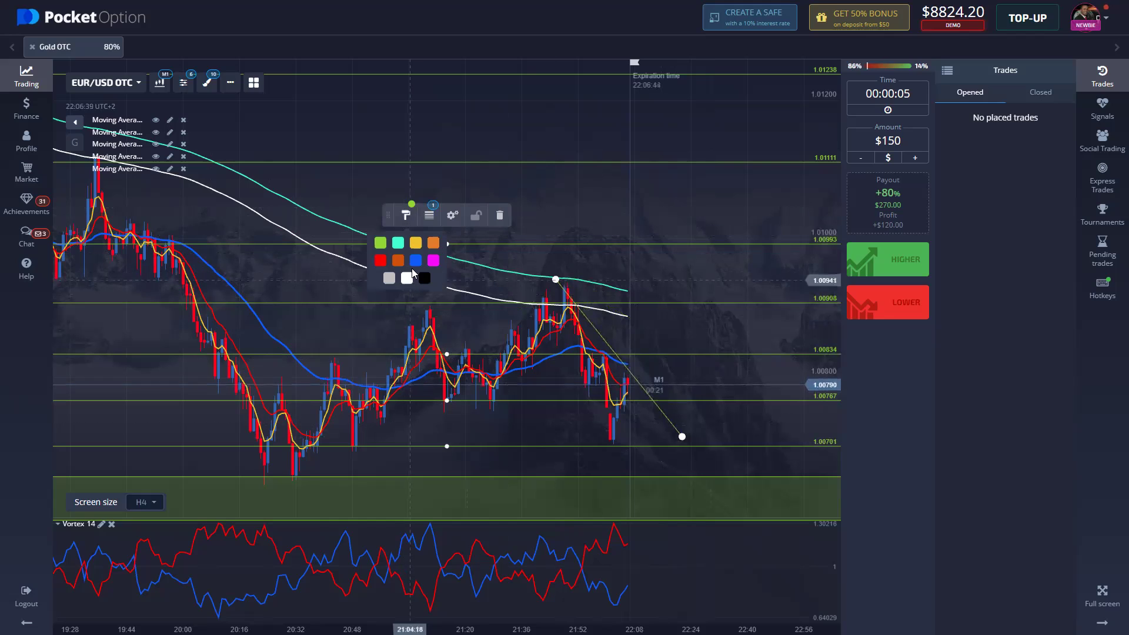
left_click(415, 264)
left_click(669, 267)
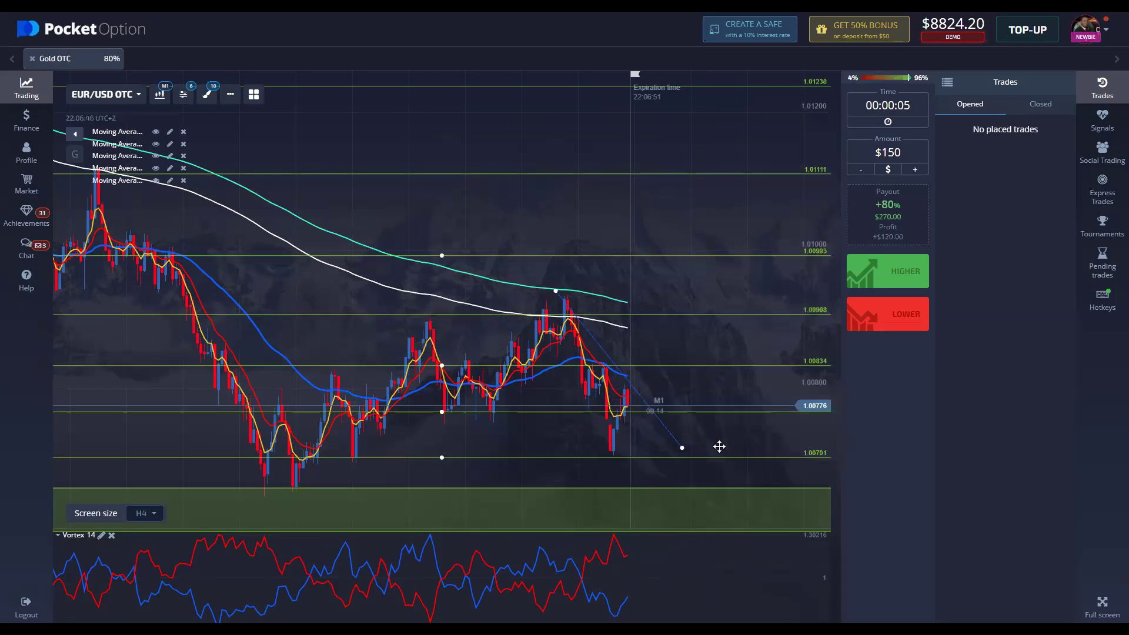
Step: Place two successive 5-second $150 Lower trades while the price trades near the 1.00767 line
key("shift+s")
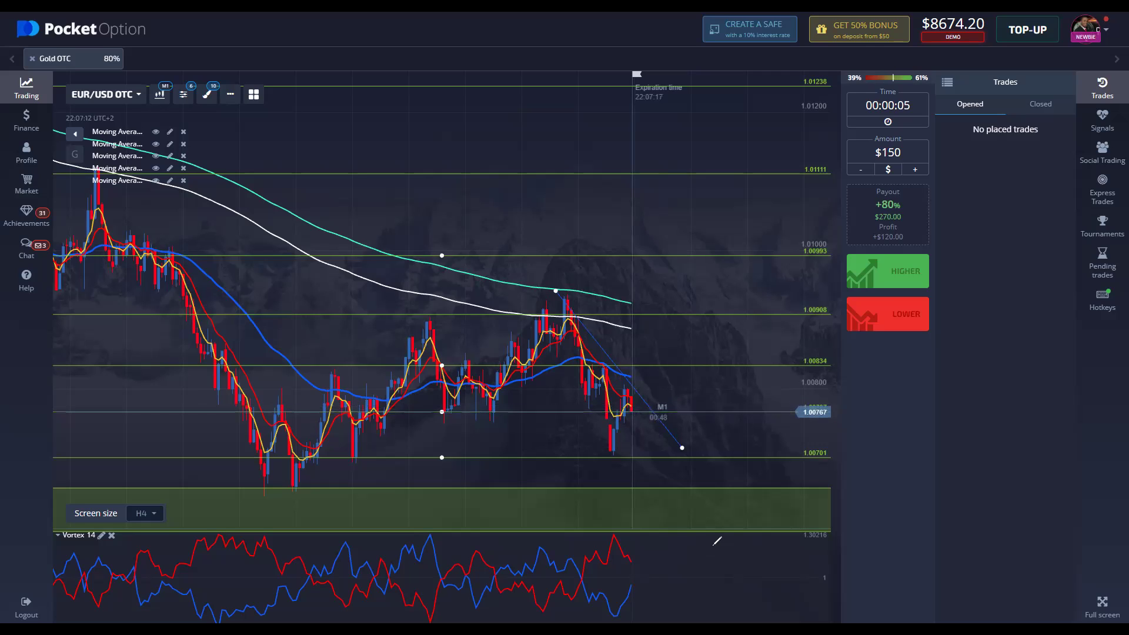
key("shift+s")
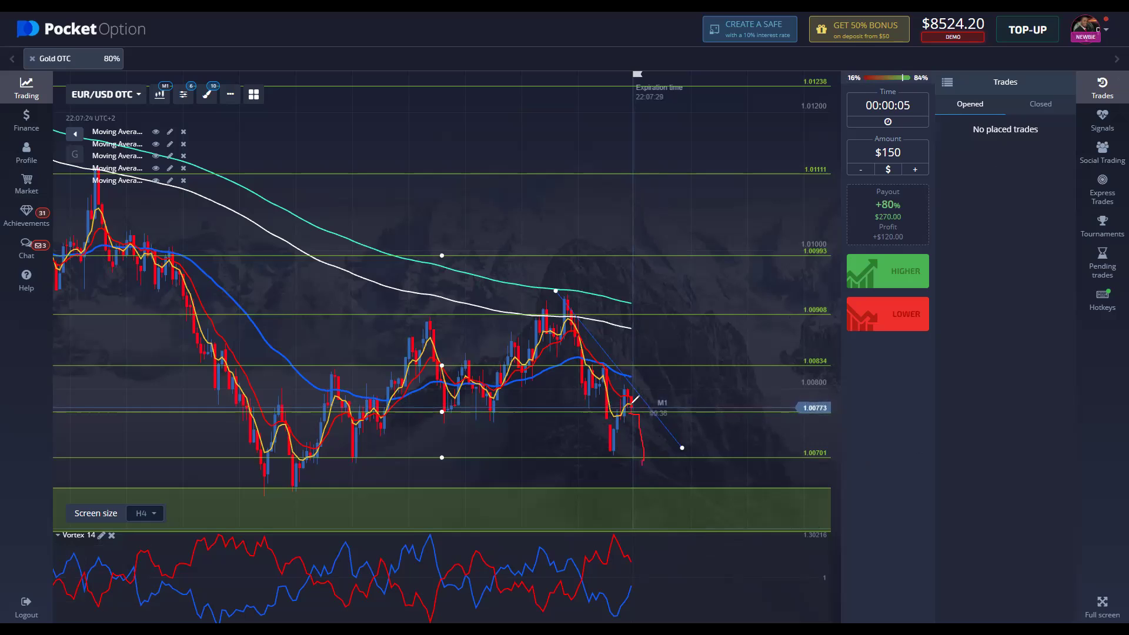
left_click_drag(641, 409, 651, 374)
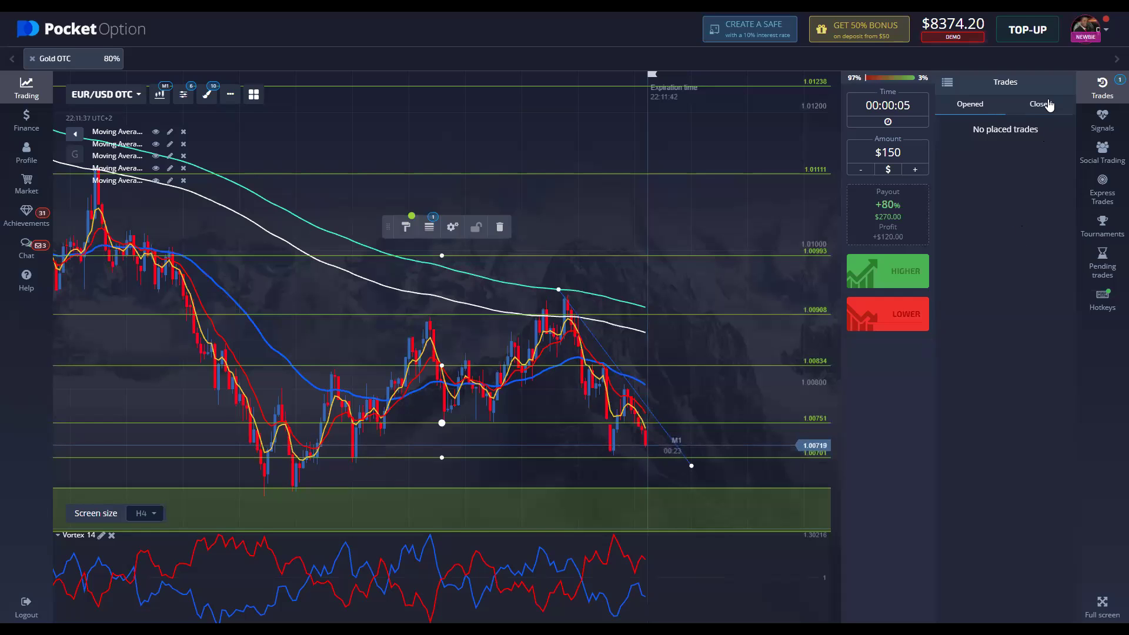
Step: Return to the opened trades, place another 5-second $150 Lower trade and check the closed trades
left_click(970, 92)
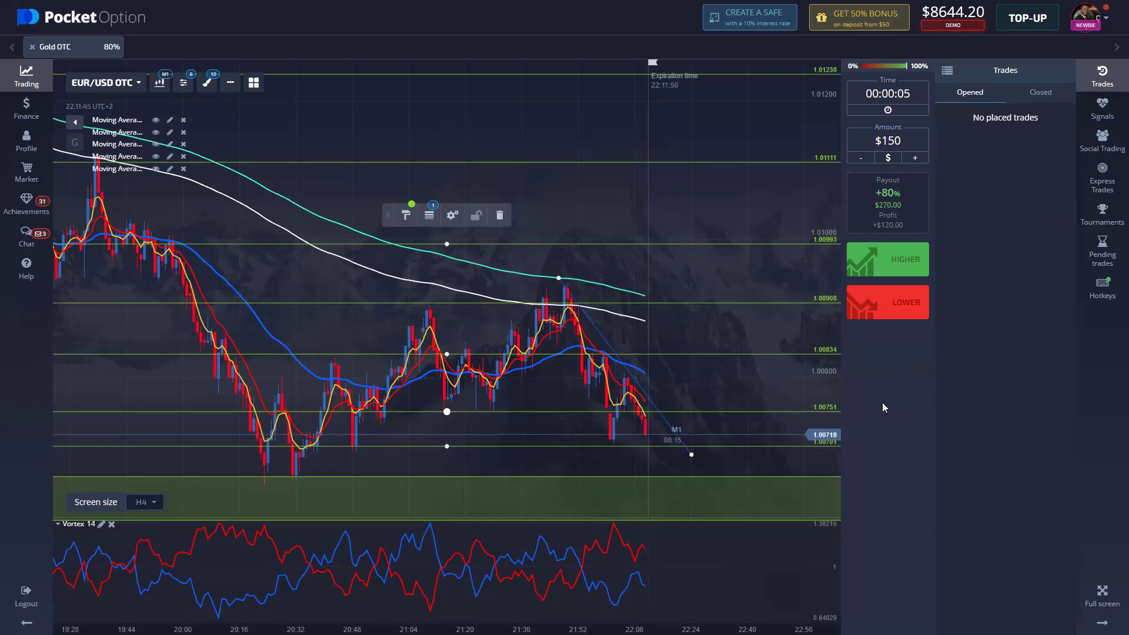
key("shift+s")
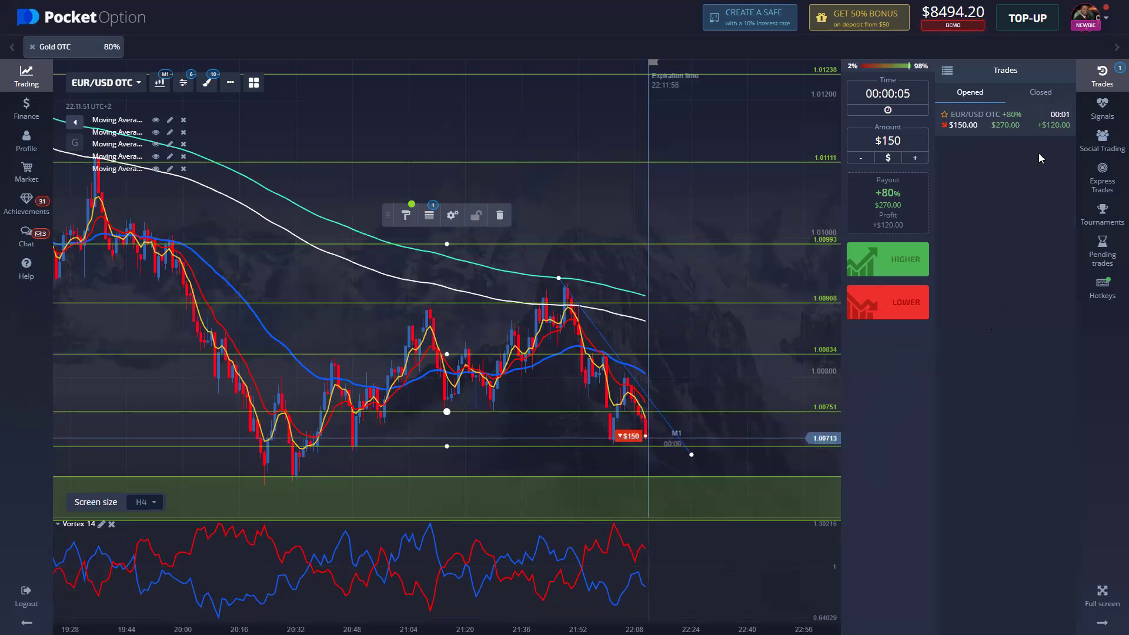
left_click(1040, 92)
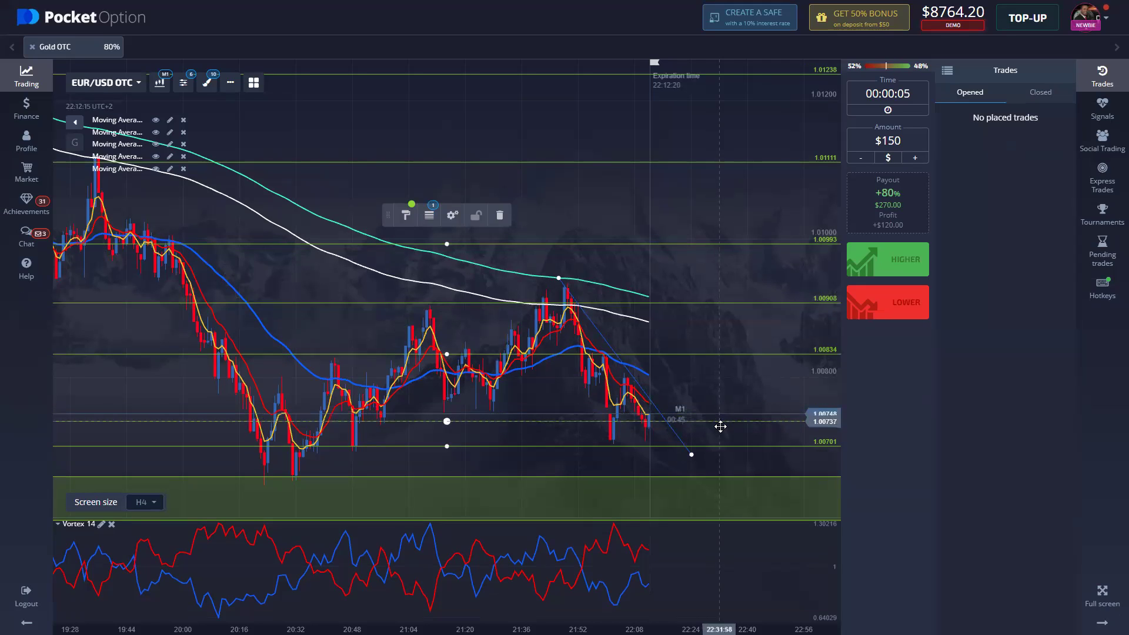
Step: Move the horizontal line at 1.00737 up to about 1.00768
left_click_drag(720, 421, 717, 400)
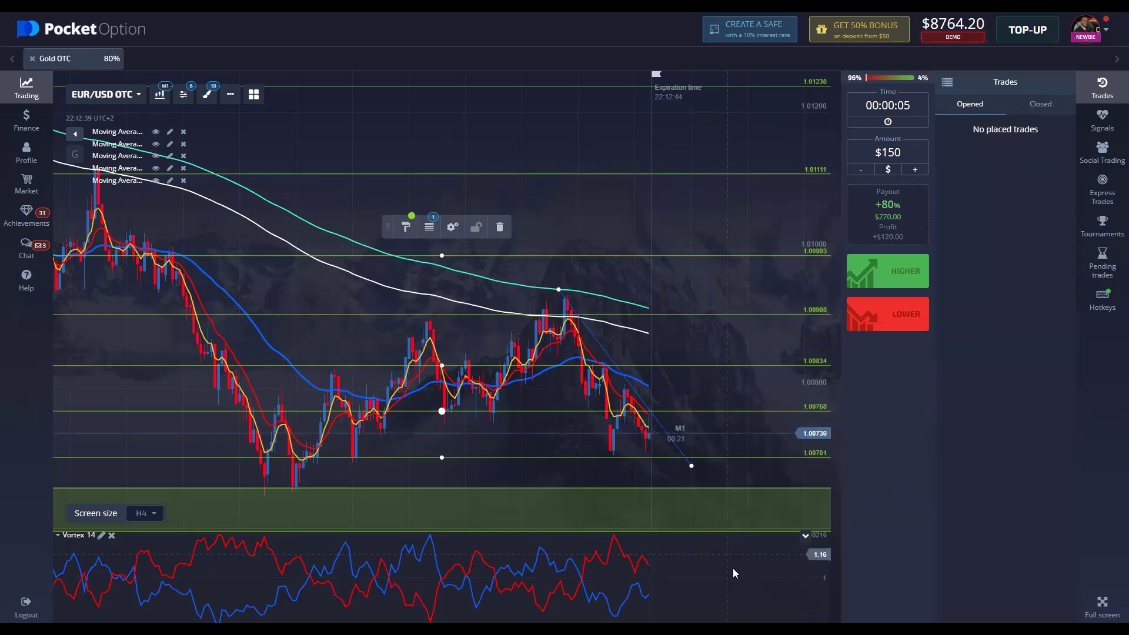
Step: Place a 5-second $150 Higher trade and a 5-second $150 Lower trade just below the 1.00768 line, checking the closed trades
mouse_move(667, 411)
left_mouse_down()
mouse_move(645, 423)
mouse_move(659, 454)
left_mouse_up()
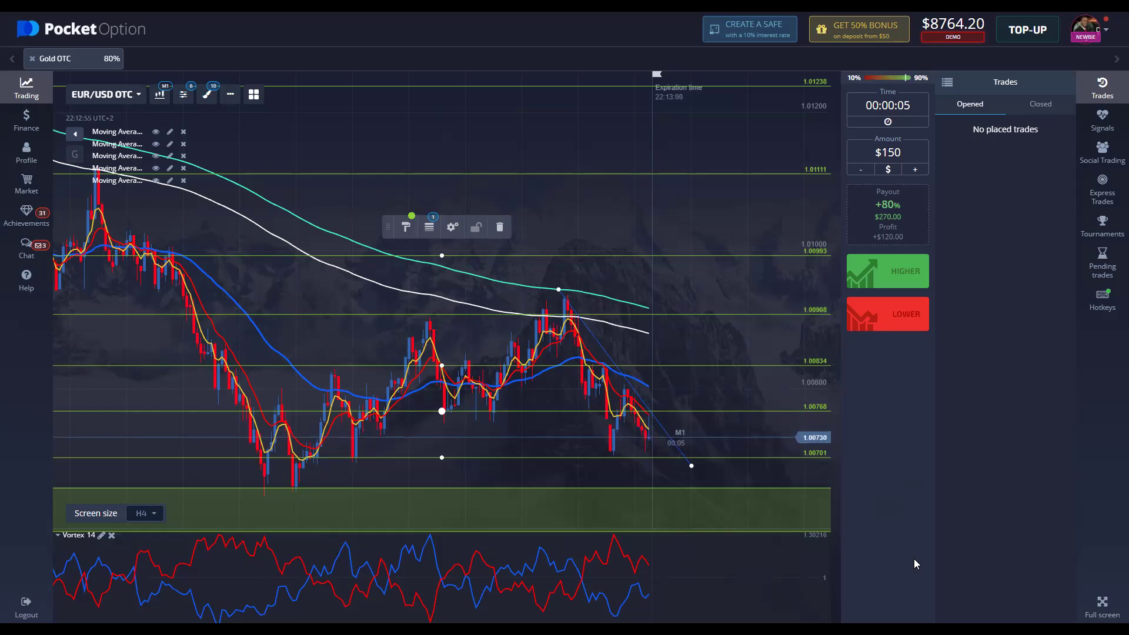
key("shift+w")
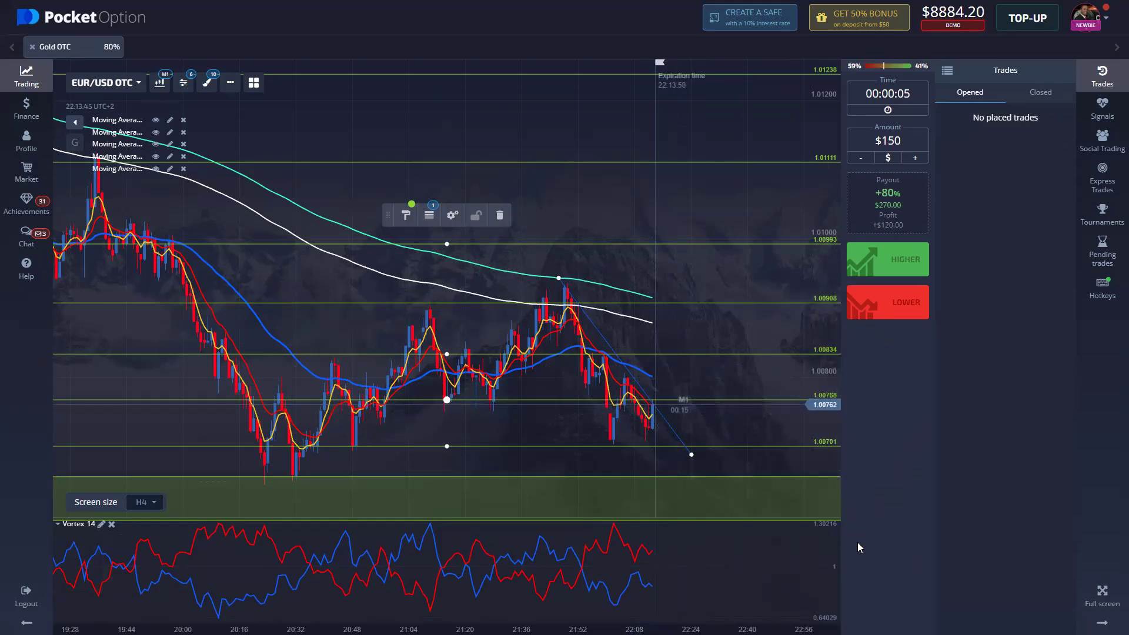
left_click(908, 315)
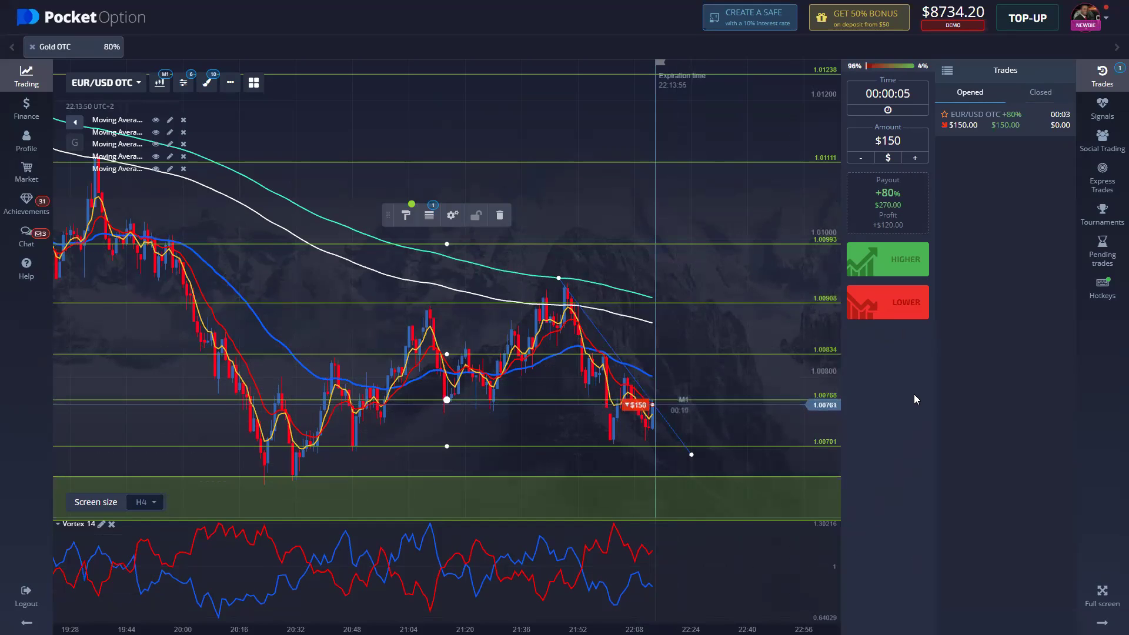
left_click(1041, 93)
left_click(975, 92)
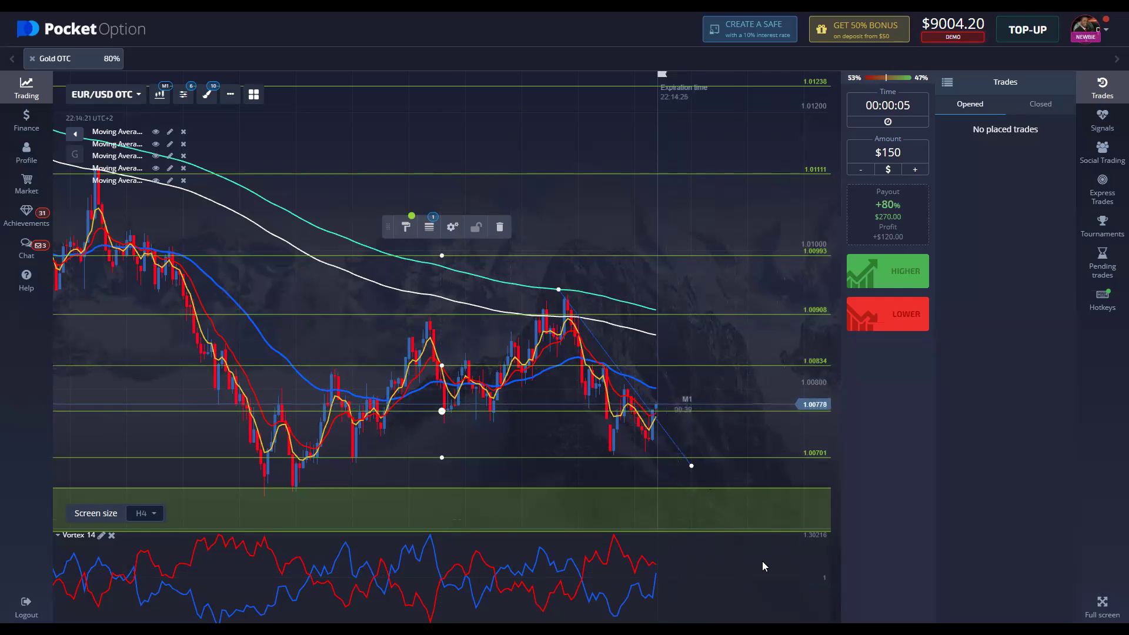
Step: Place three separate 5-second $150 trades on EUR/USD OTC in the order Higher, Lower, Higher
mouse_move(598, 370)
left_mouse_down()
mouse_move(632, 367)
mouse_move(594, 361)
mouse_move(680, 362)
left_mouse_up()
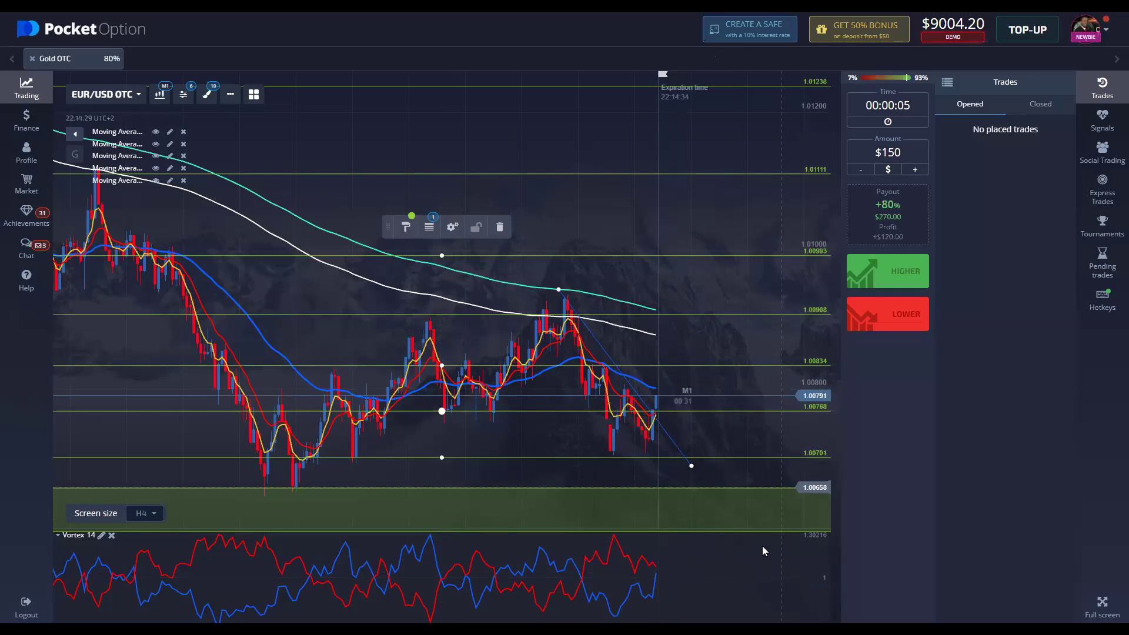
key("shift+w")
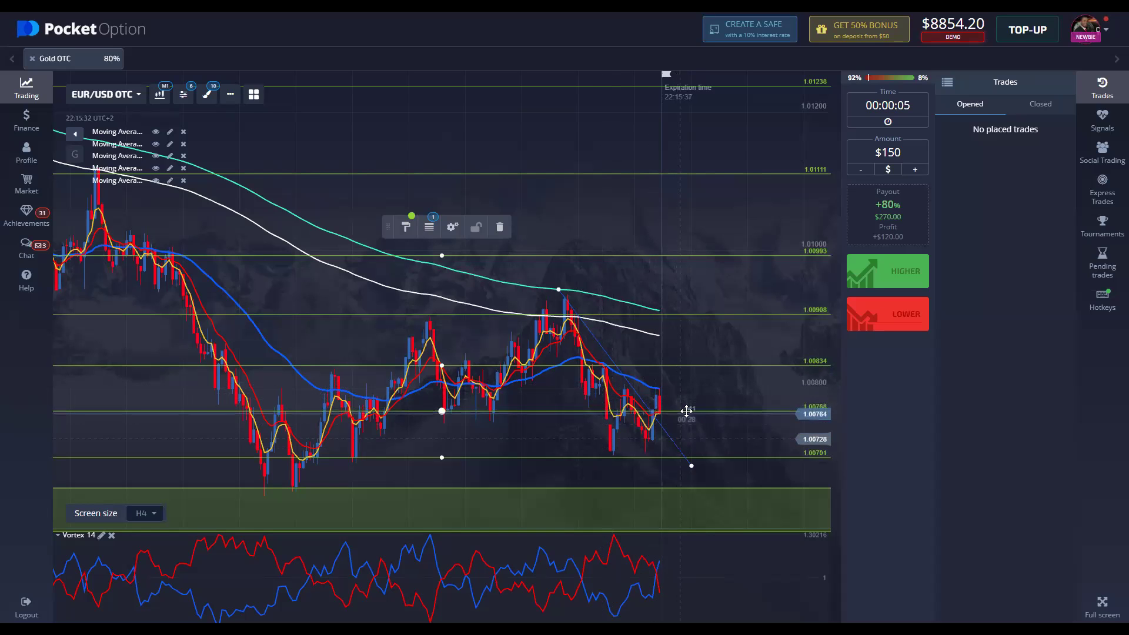
key("shift+s")
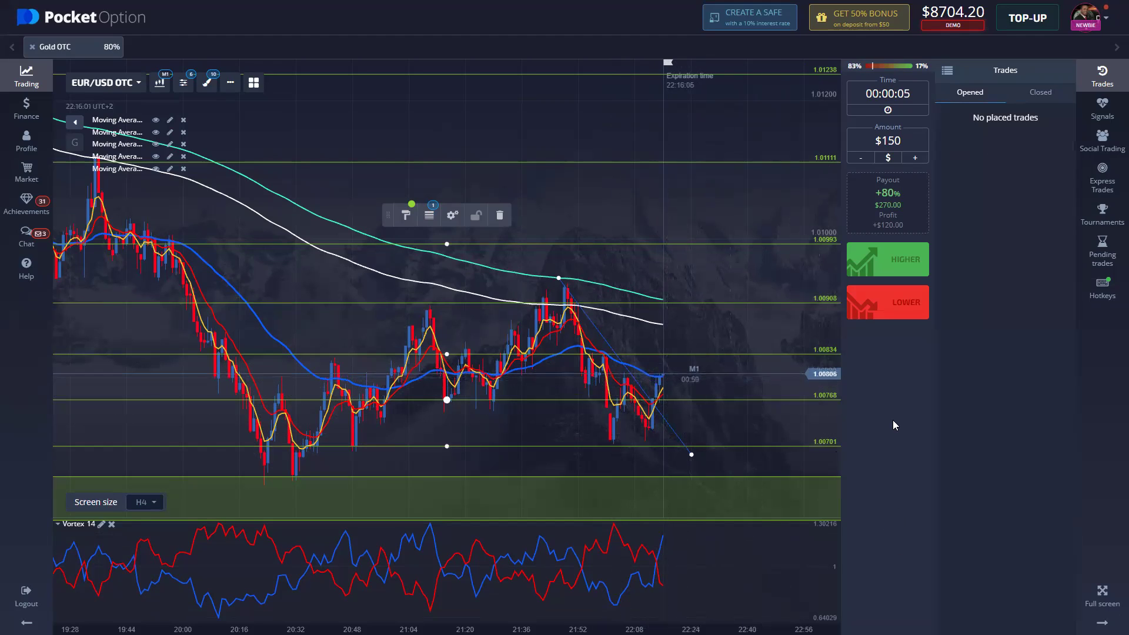
key("shift+w")
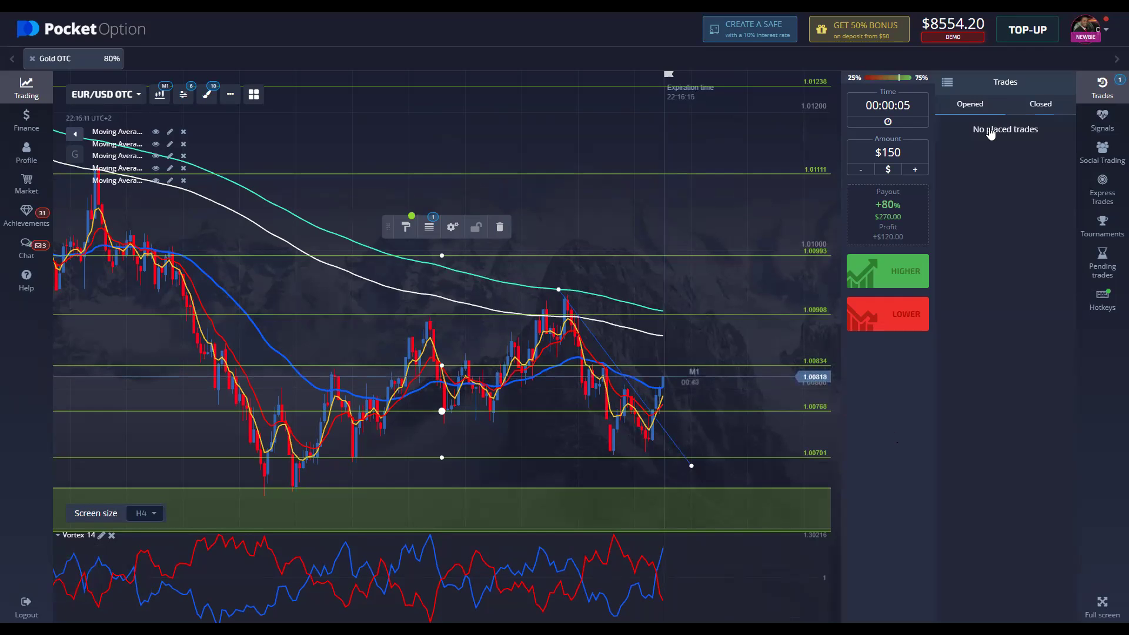
Step: Review the results of the closed EUR/USD OTC demo trades and return to the opened trades
scroll(963, 98, "down", 1)
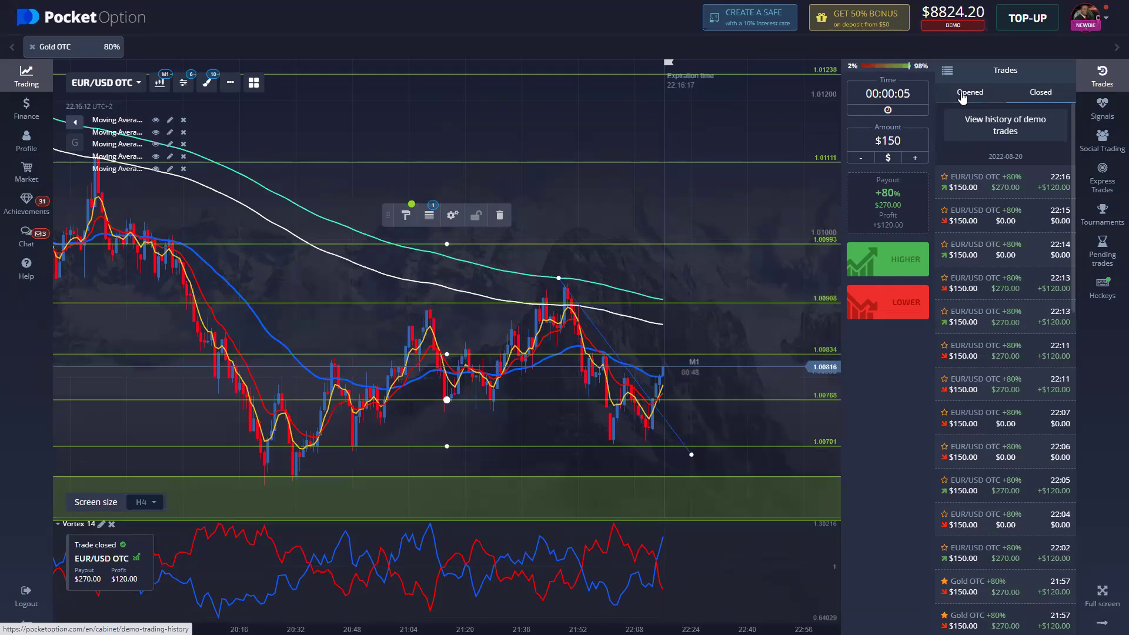
left_click(1040, 93)
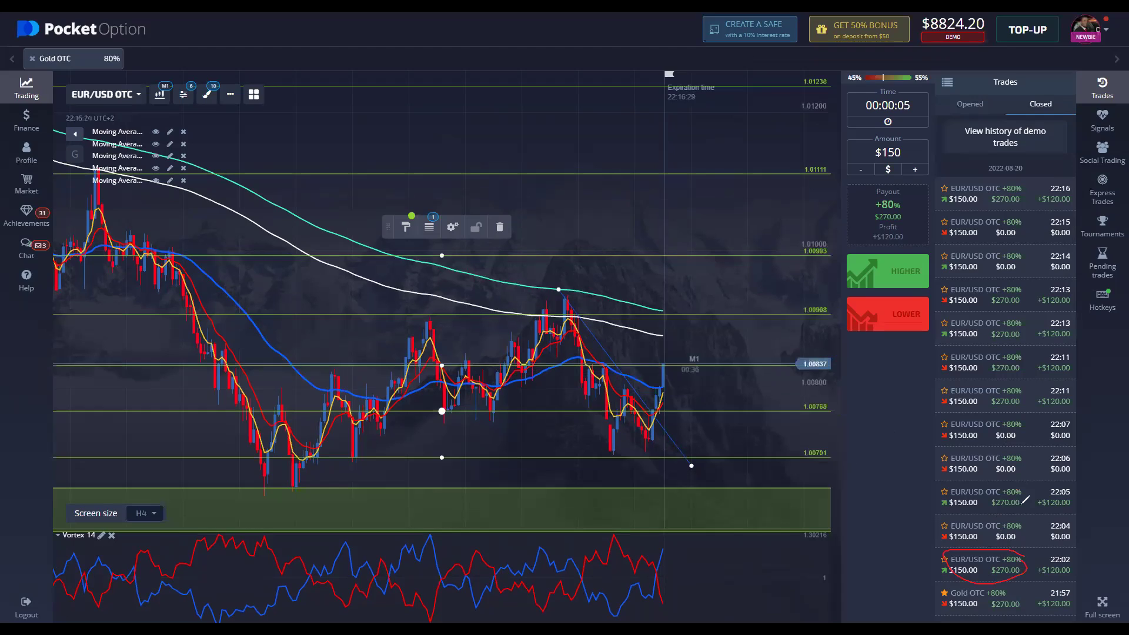
left_click_drag(969, 382, 1032, 380)
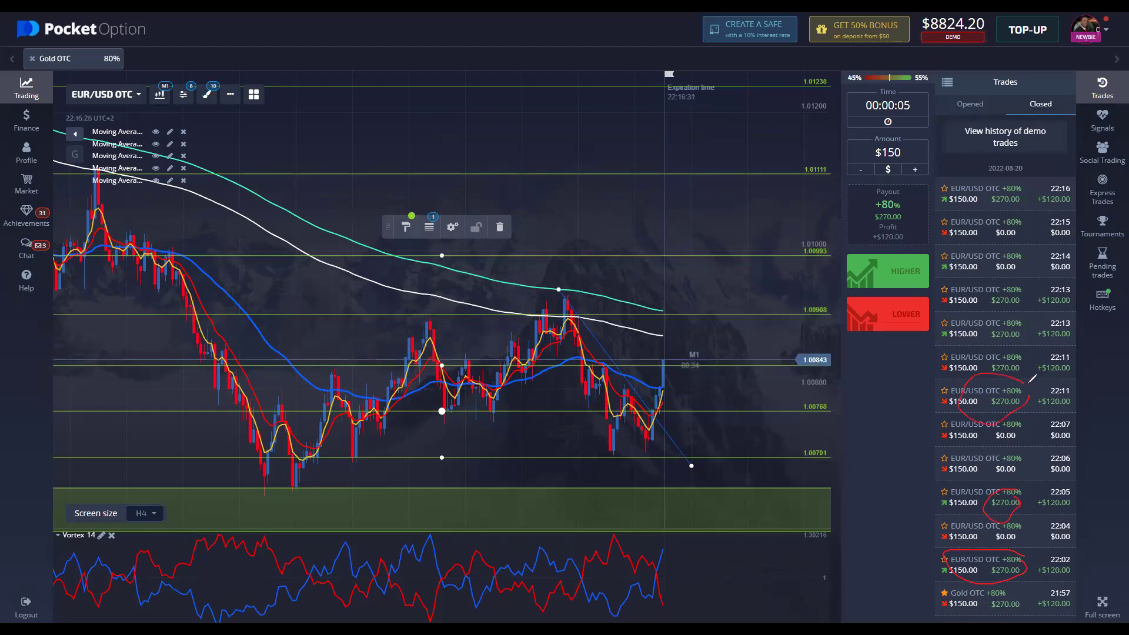
left_click_drag(1022, 290, 973, 367)
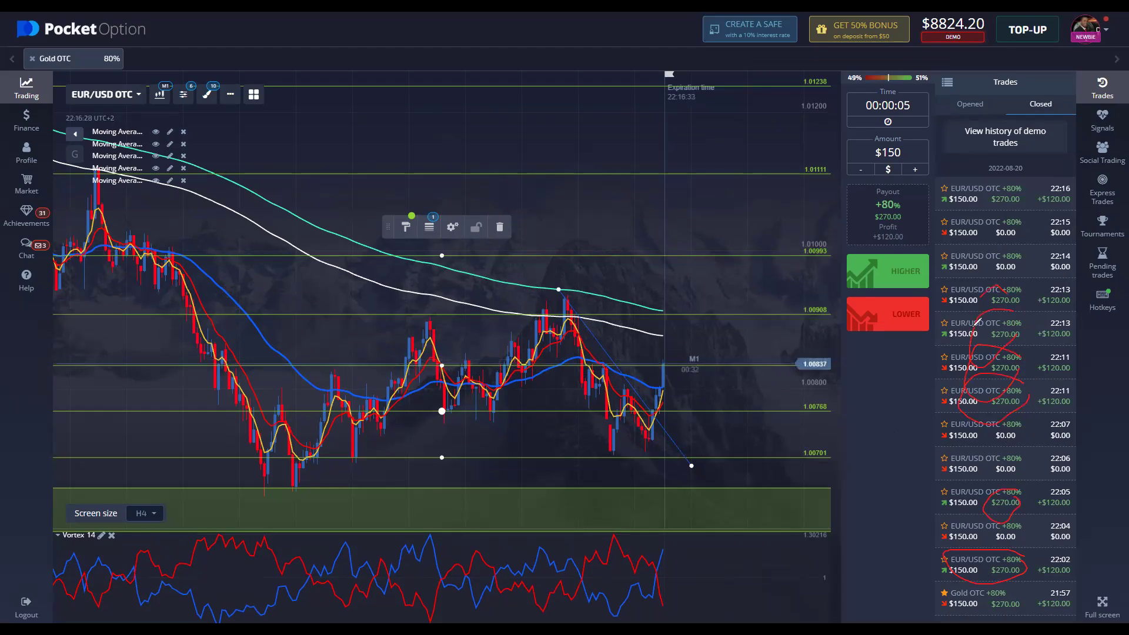
left_click_drag(1032, 187, 1026, 191)
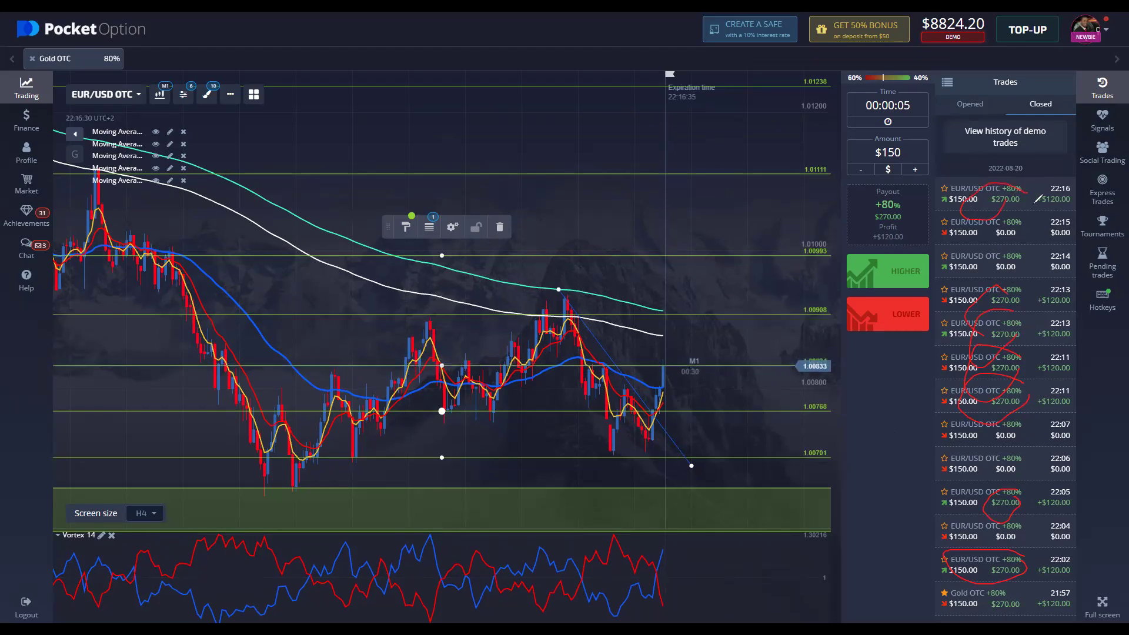
key("e")
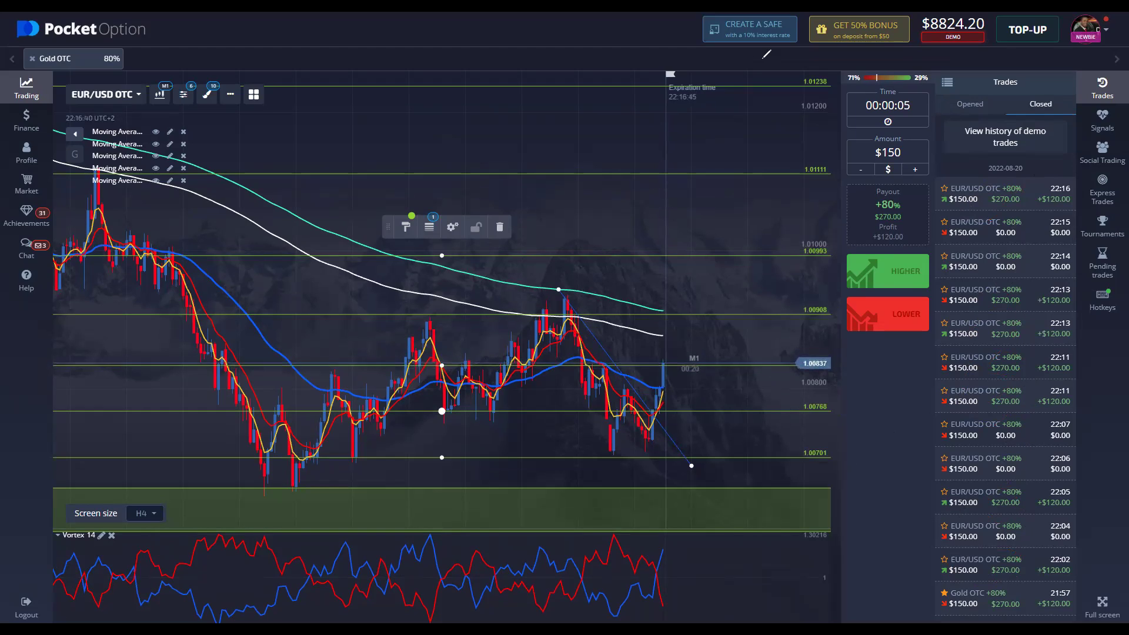
left_click(964, 112)
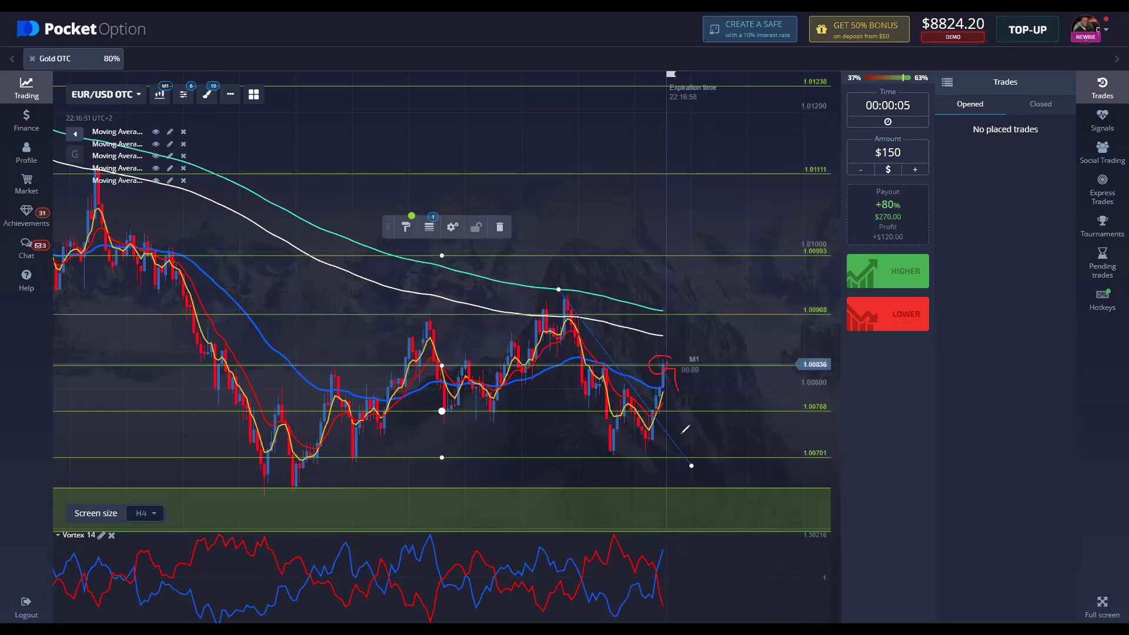
left_click_drag(685, 429, 683, 453)
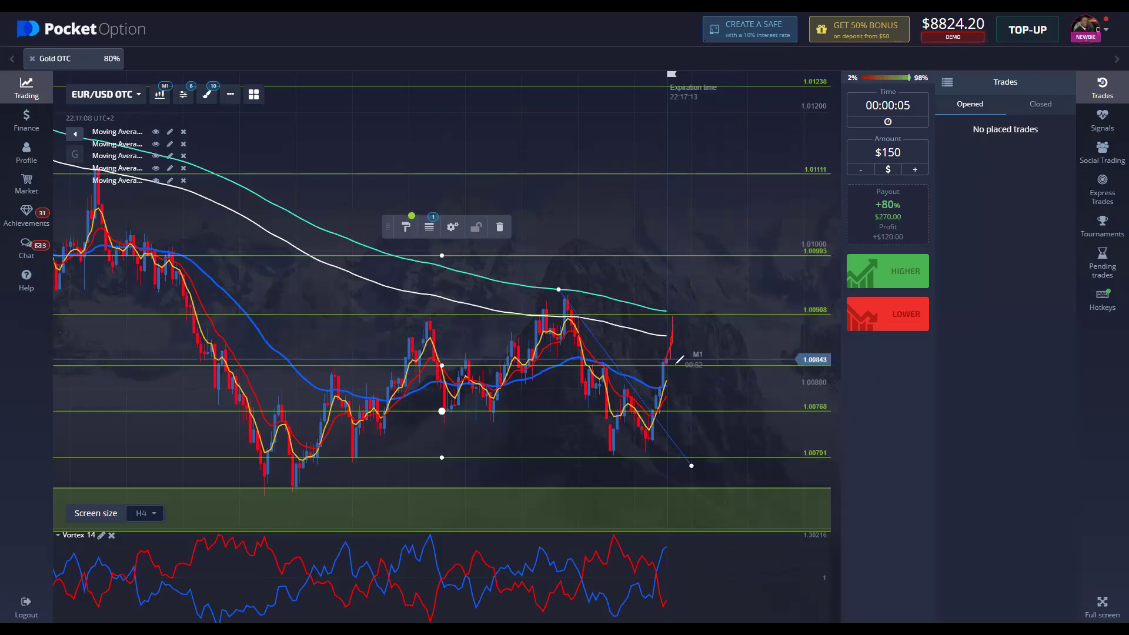
left_click_drag(676, 363, 683, 432)
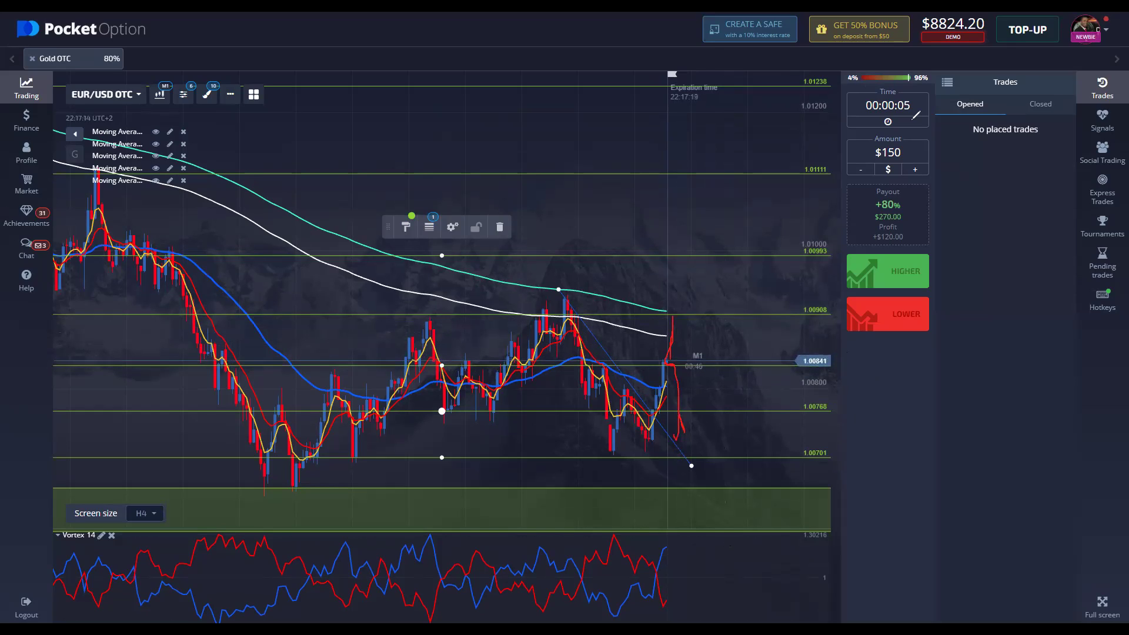
left_click_drag(588, 321, 719, 312)
left_click_drag(575, 357, 727, 365)
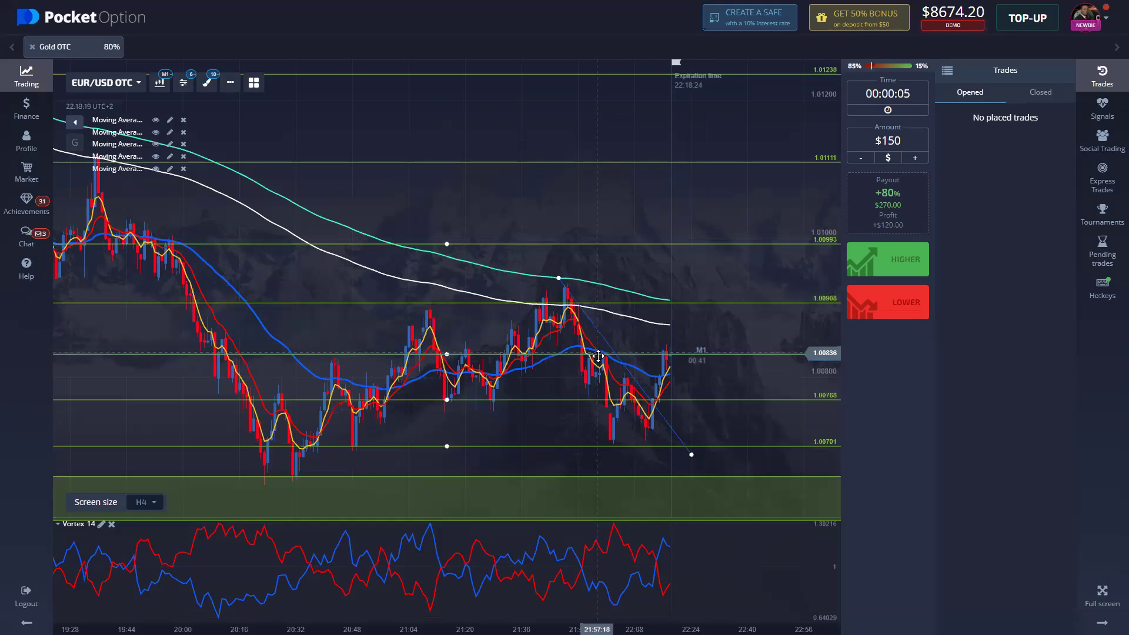
Step: Move the horizontal line at 1.00834 down slightly to 1.00831
left_click(598, 356)
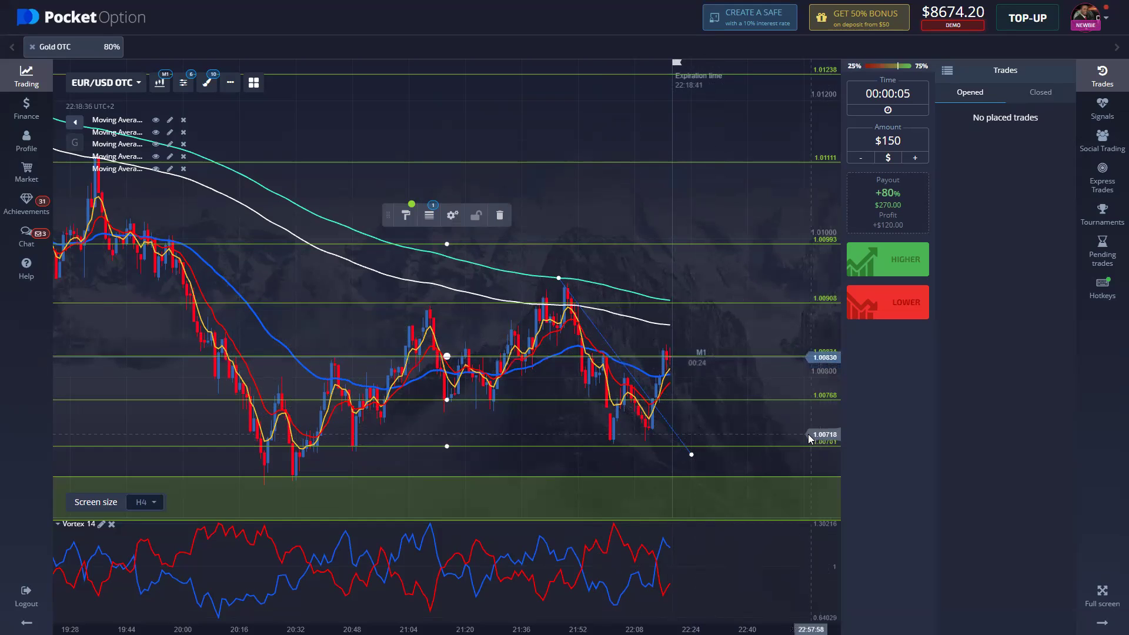
scroll(809, 438, "up", 1)
scroll(810, 441, "up", 2)
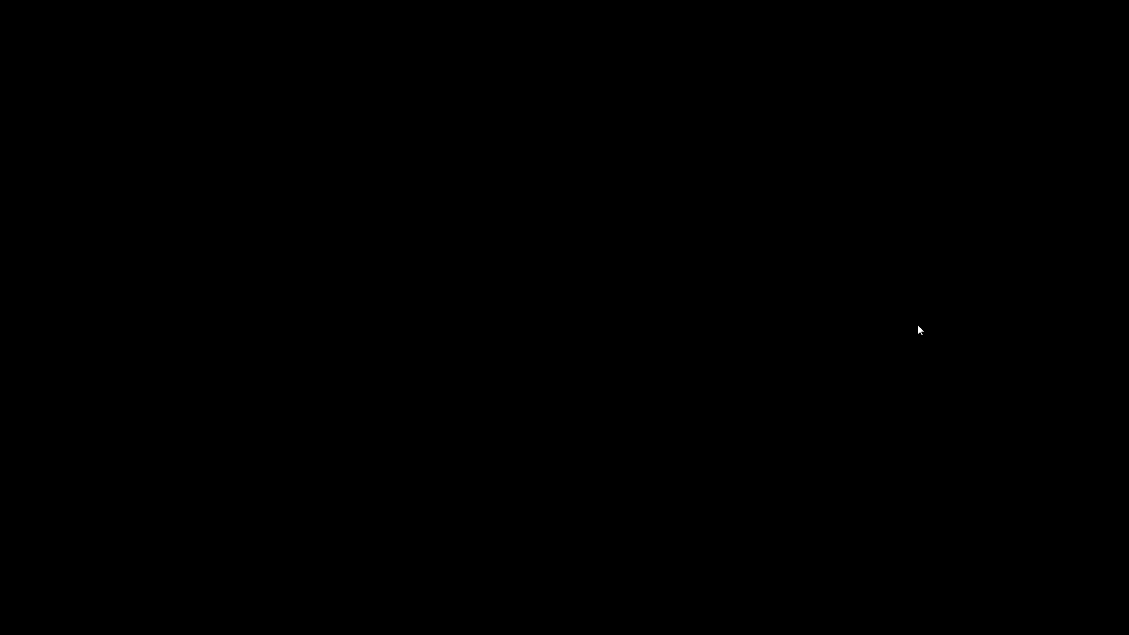
Step: Place two successive 5-second $150 Lower trades below the 1.00831 line, checking the closed trades after each
left_click(917, 316)
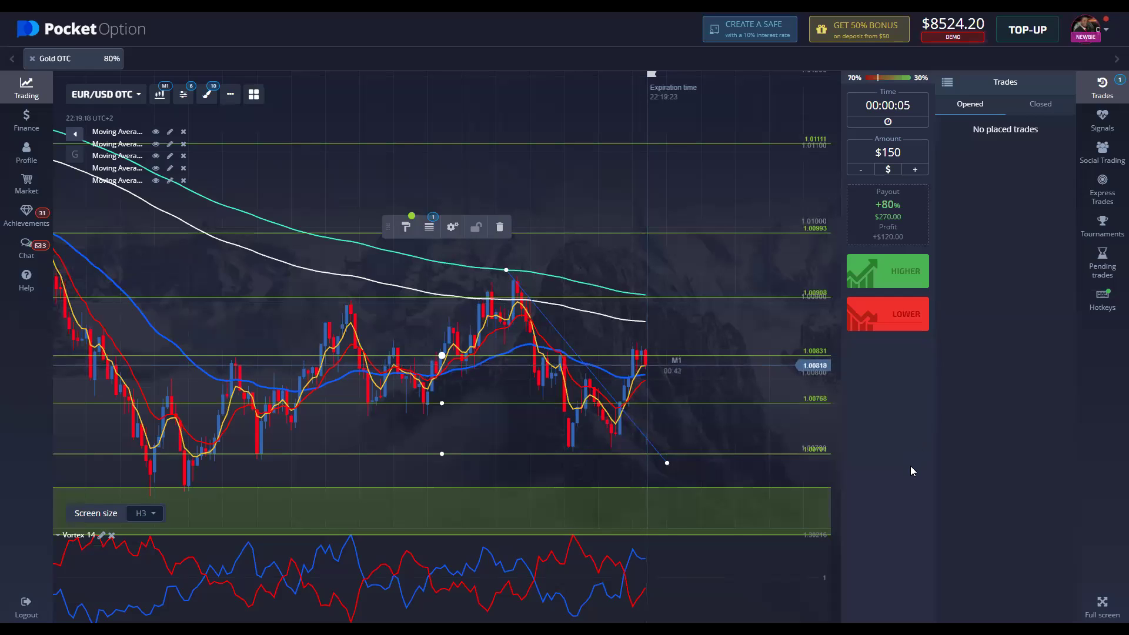
left_click(1039, 109)
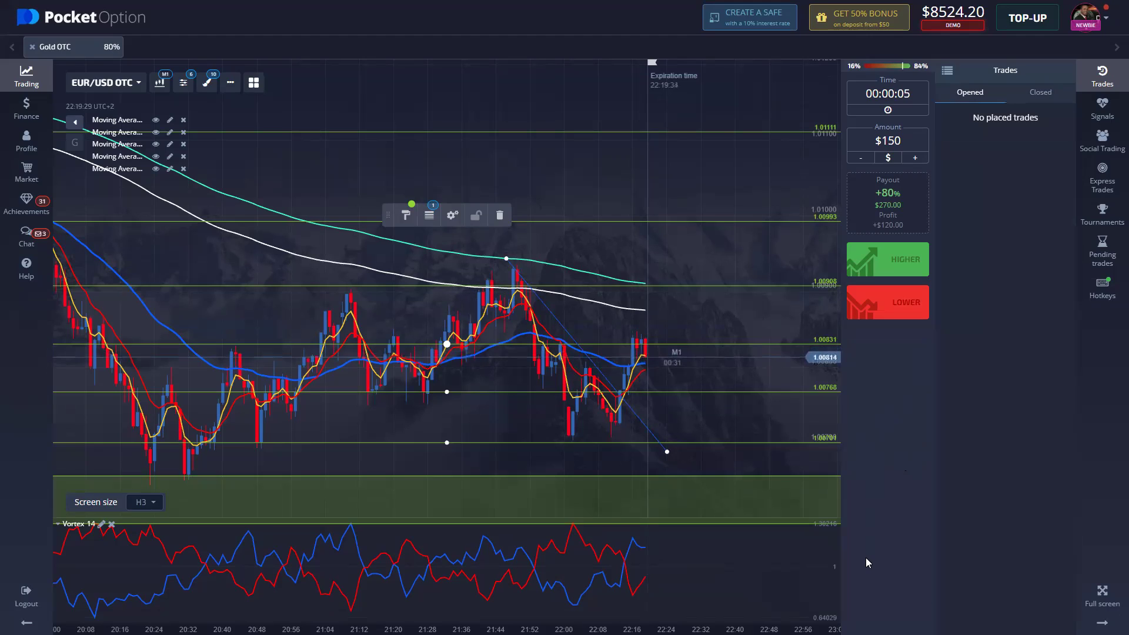
key("shift+s")
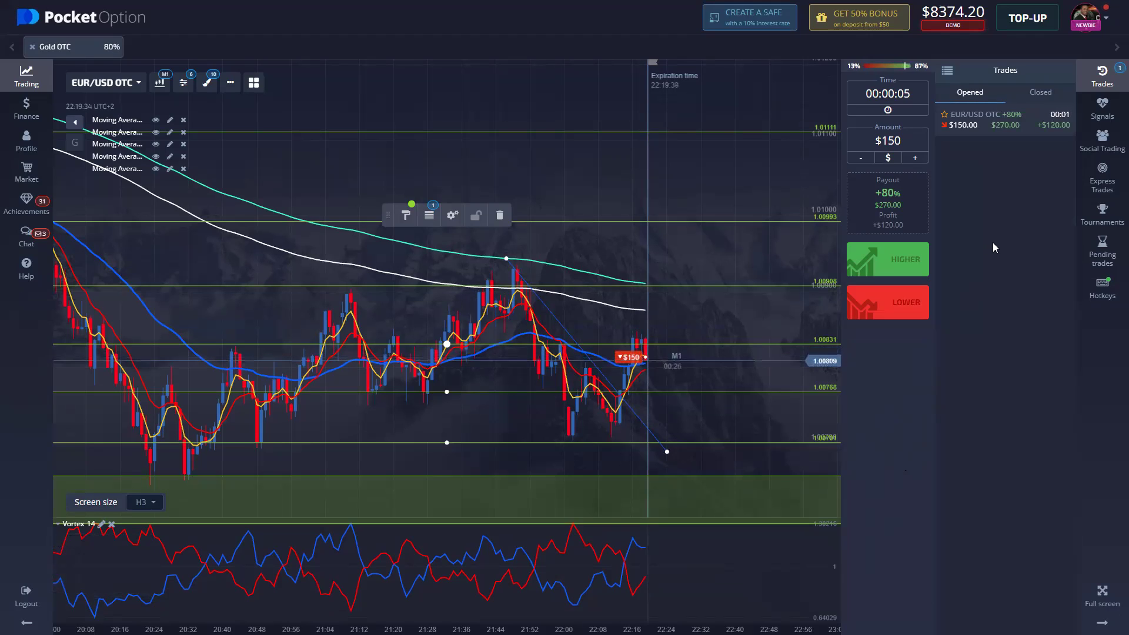
left_click(1038, 93)
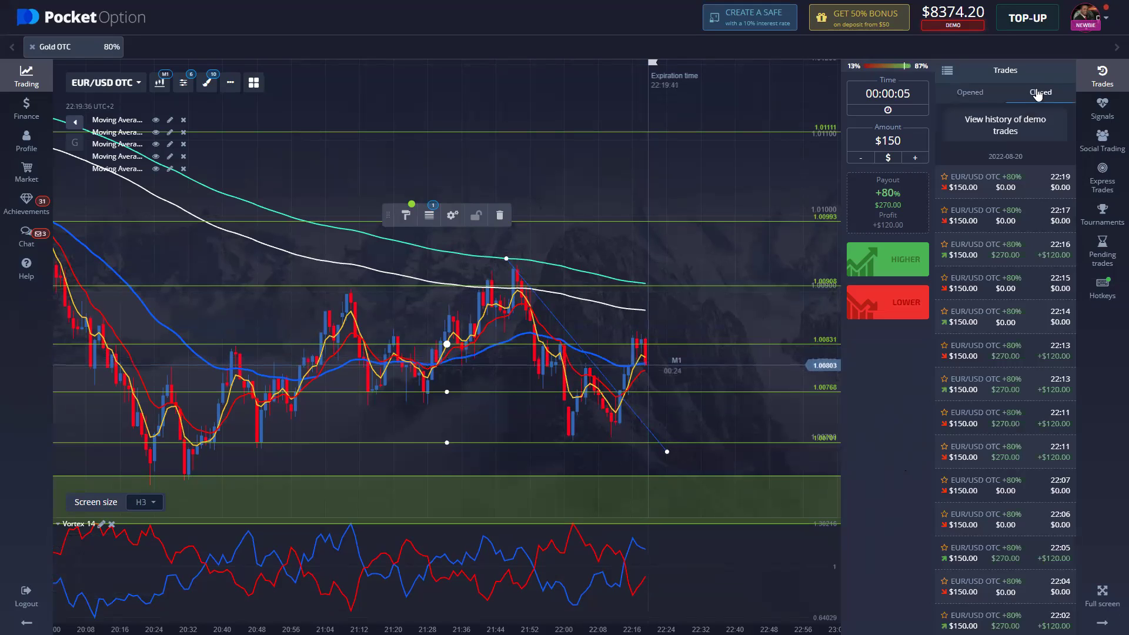
left_click(970, 93)
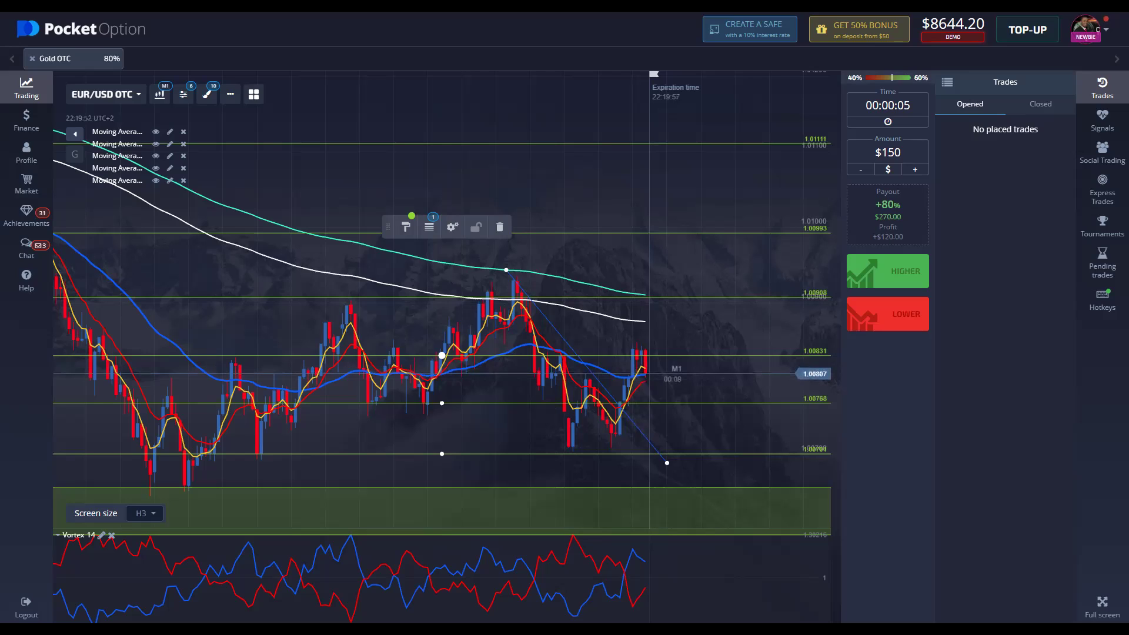
Step: Place two further 5-second $150 Lower trades below the 1.00831 line, dismissing the real-trading offer between them
key("shift+s")
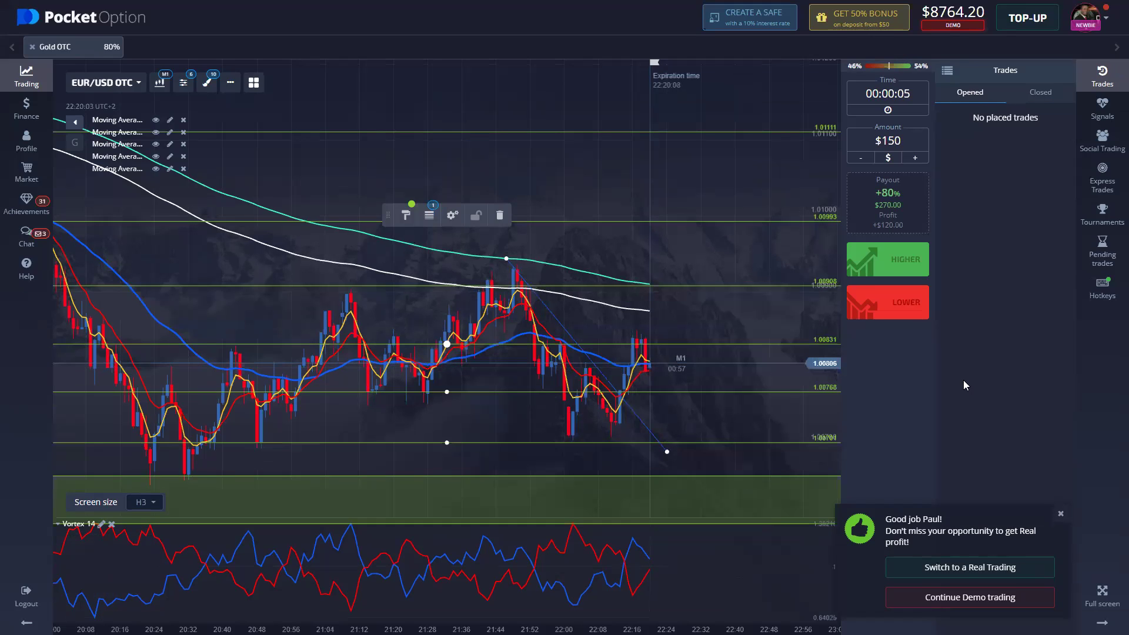
left_click(1061, 513)
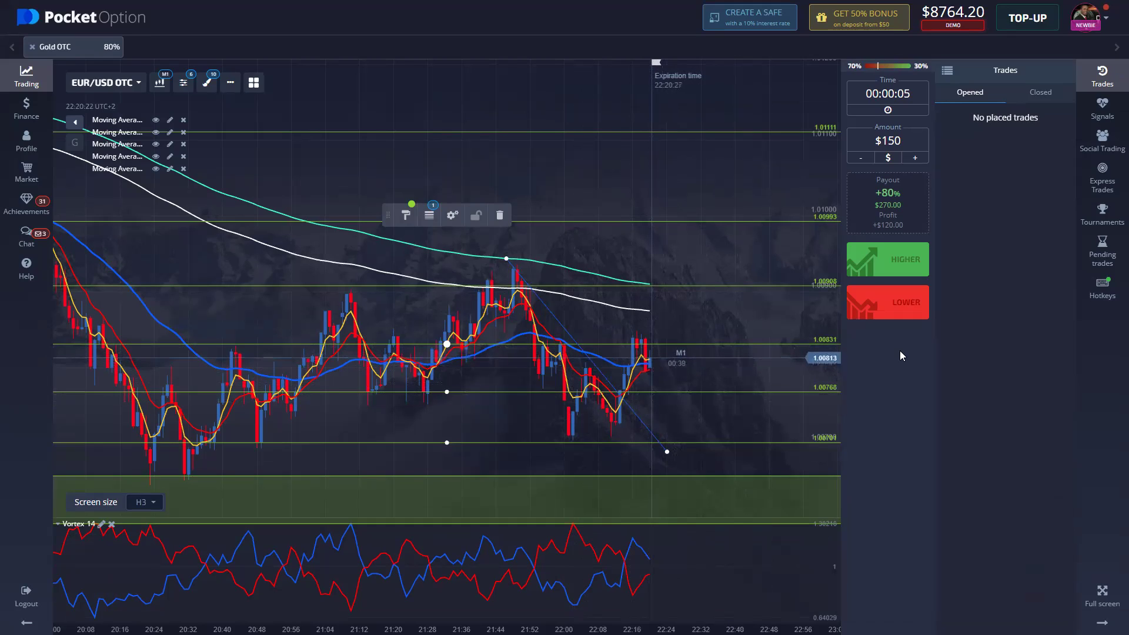
key("shift+s")
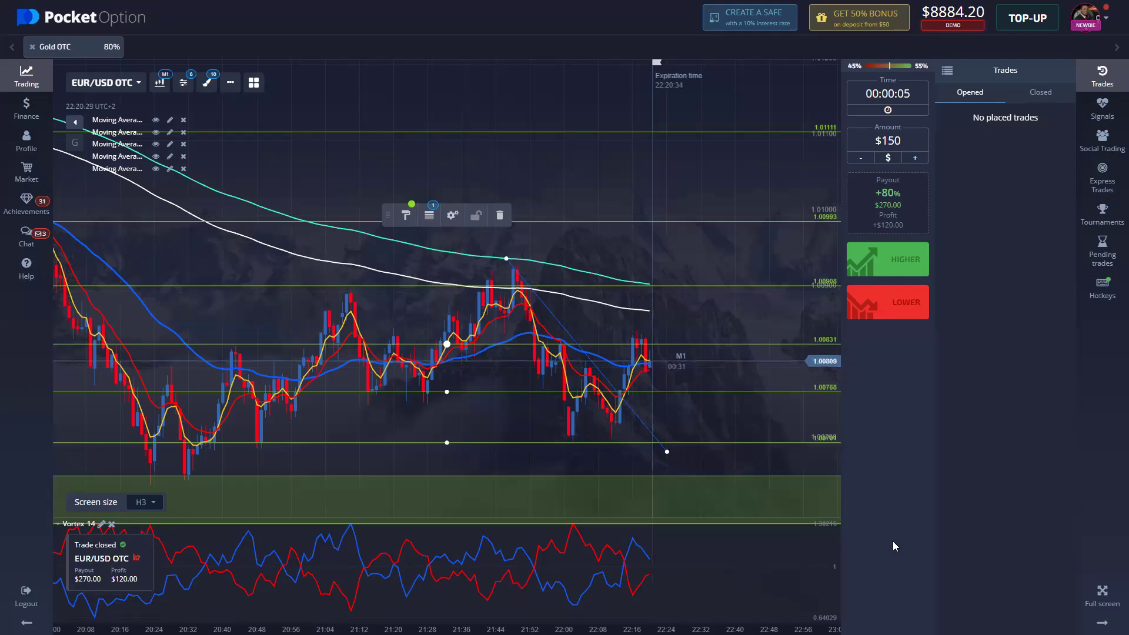
Step: Place another pair of 5-second $150 Lower trades between the 1.00831 and 1.00768 lines, then check the closed trades
key("shift+s")
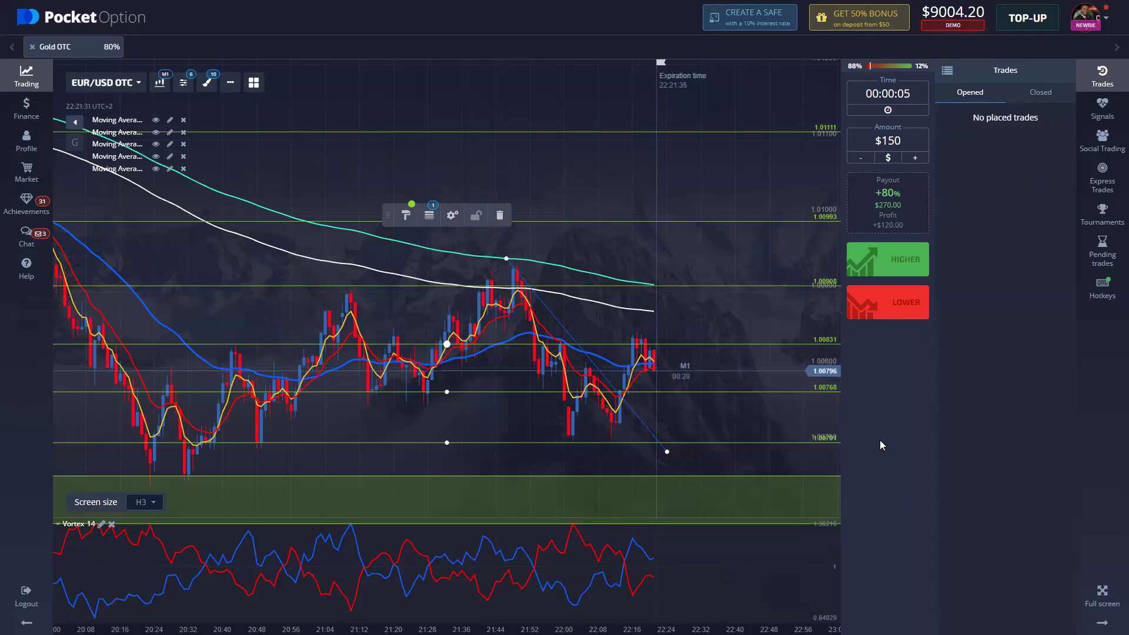
key("shift+s")
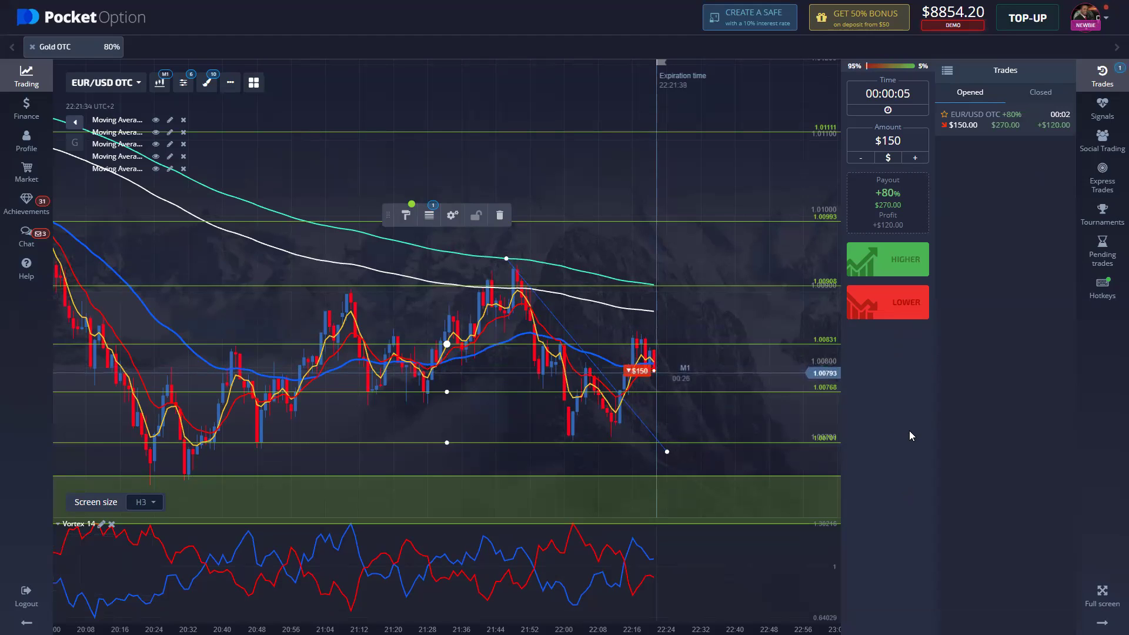
left_click(1041, 93)
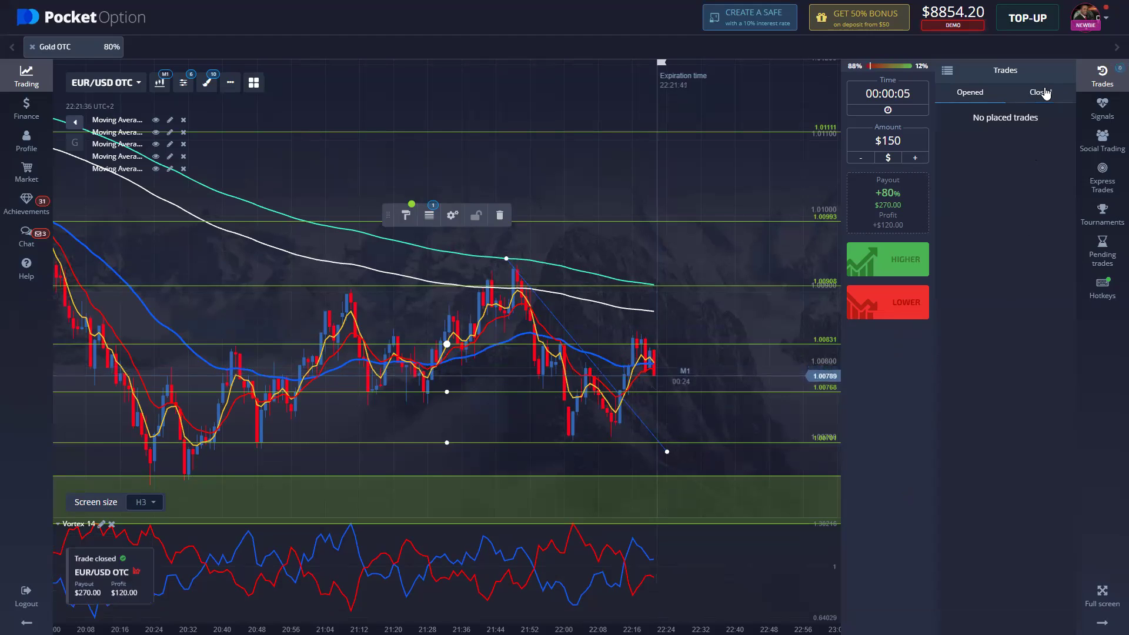
left_click(970, 94)
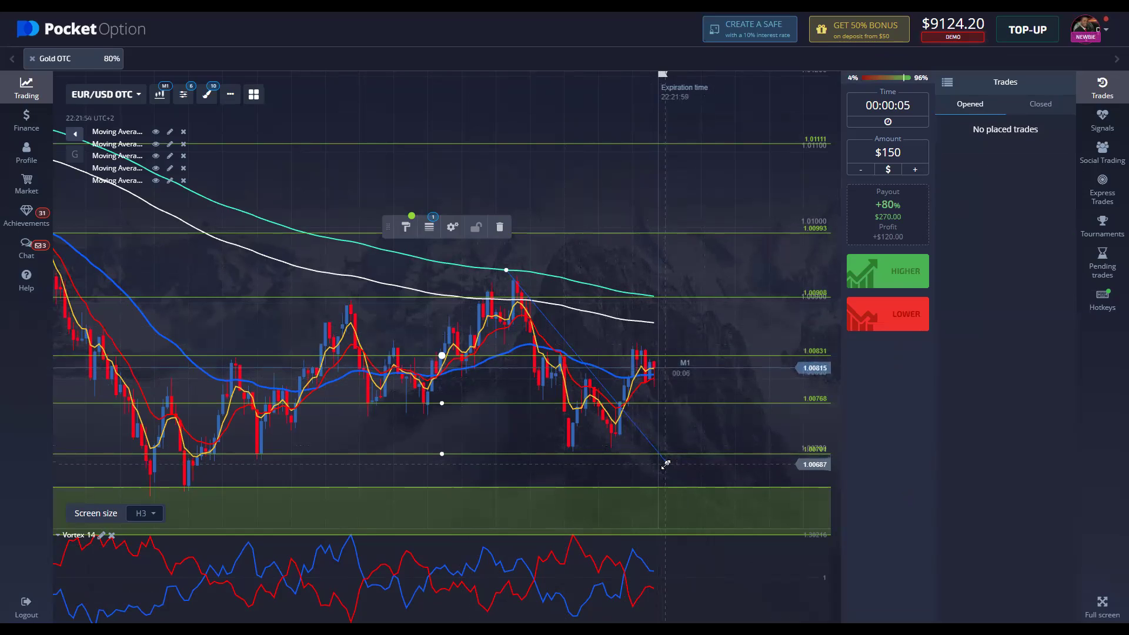
Step: Reposition the blue trend line as an ascending line from about 1.00704 near 22:07 to just below the 1.00908 line
left_click_drag(729, 386, 730, 388)
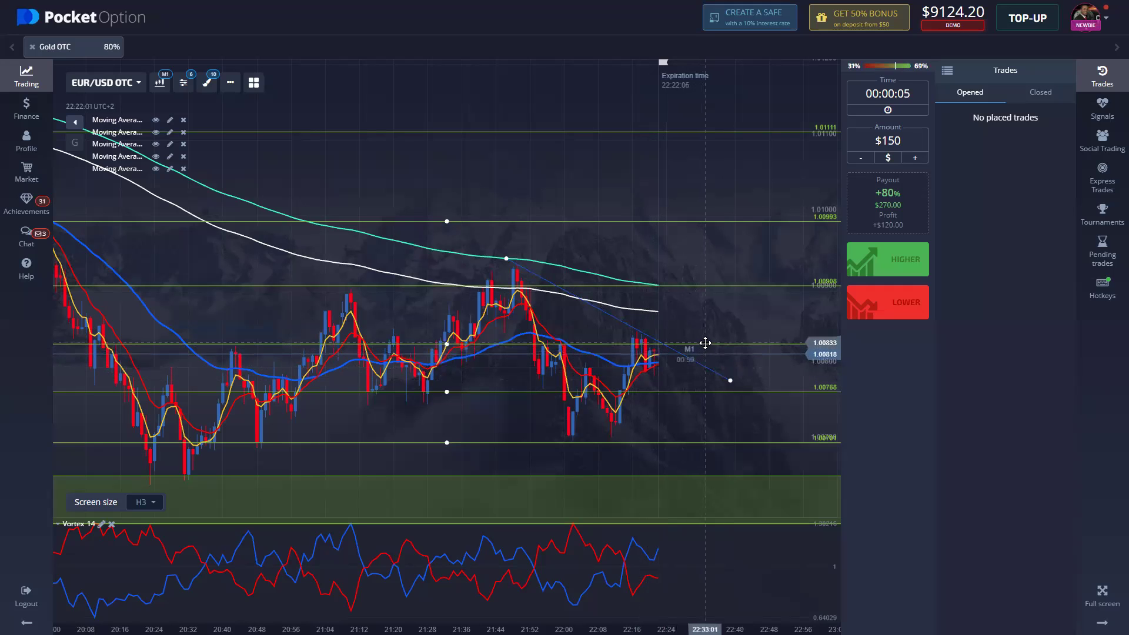
left_click(504, 262)
left_click_drag(504, 262, 597, 440)
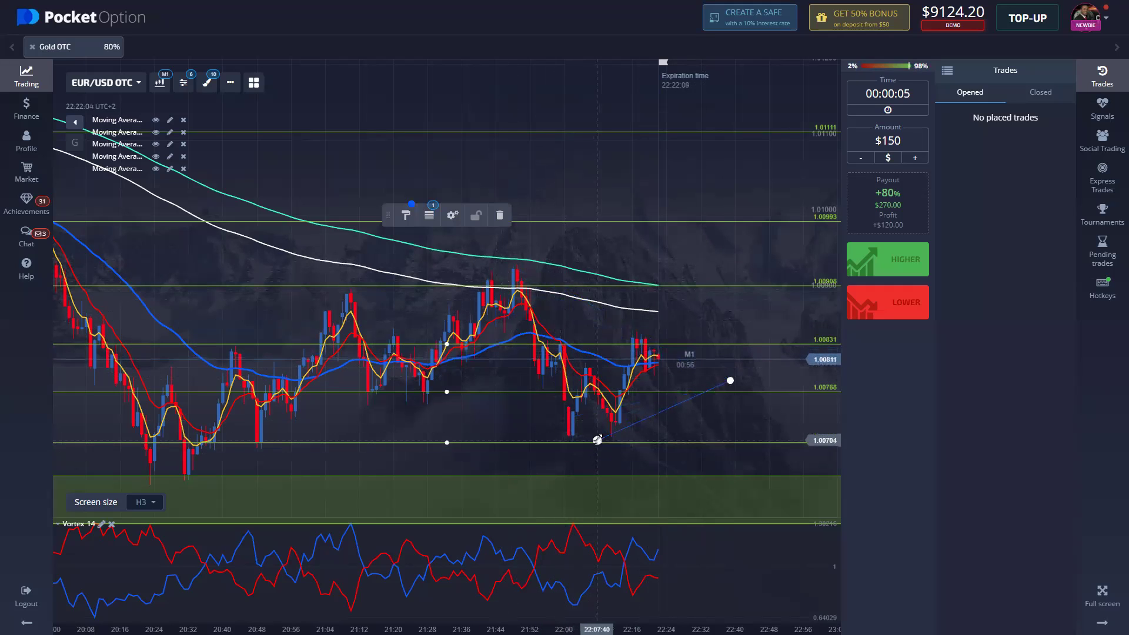
left_click_drag(730, 381, 720, 300)
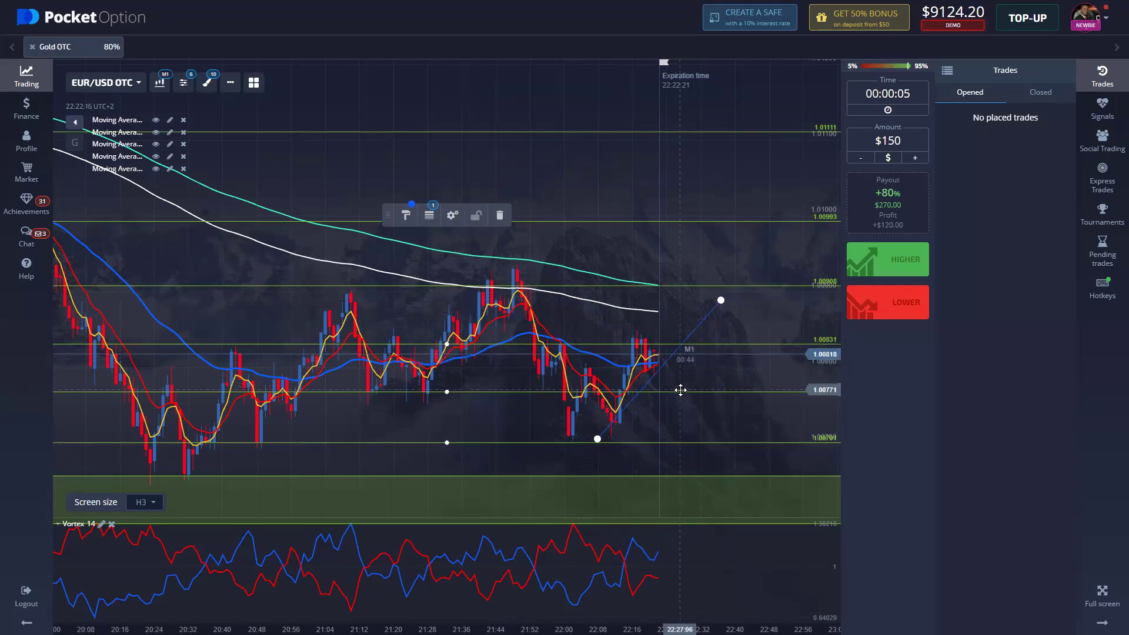
Step: Move the two horizontal lines around the current price to 1.00839 above it and 1.00761 below it
left_click_drag(690, 391, 688, 375)
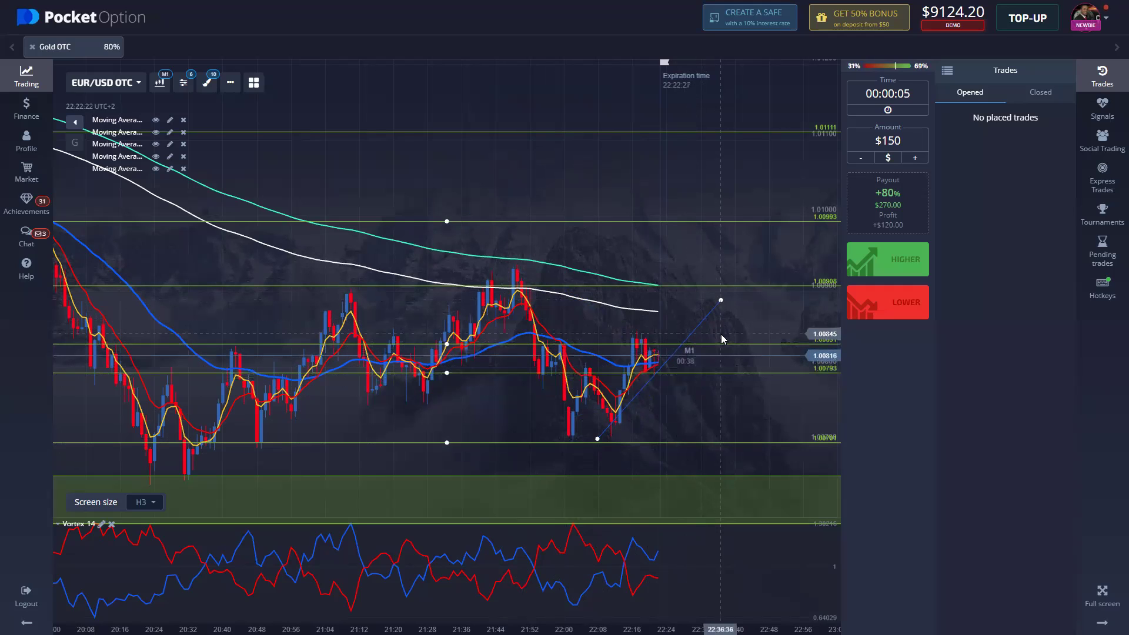
left_click_drag(720, 344, 719, 322)
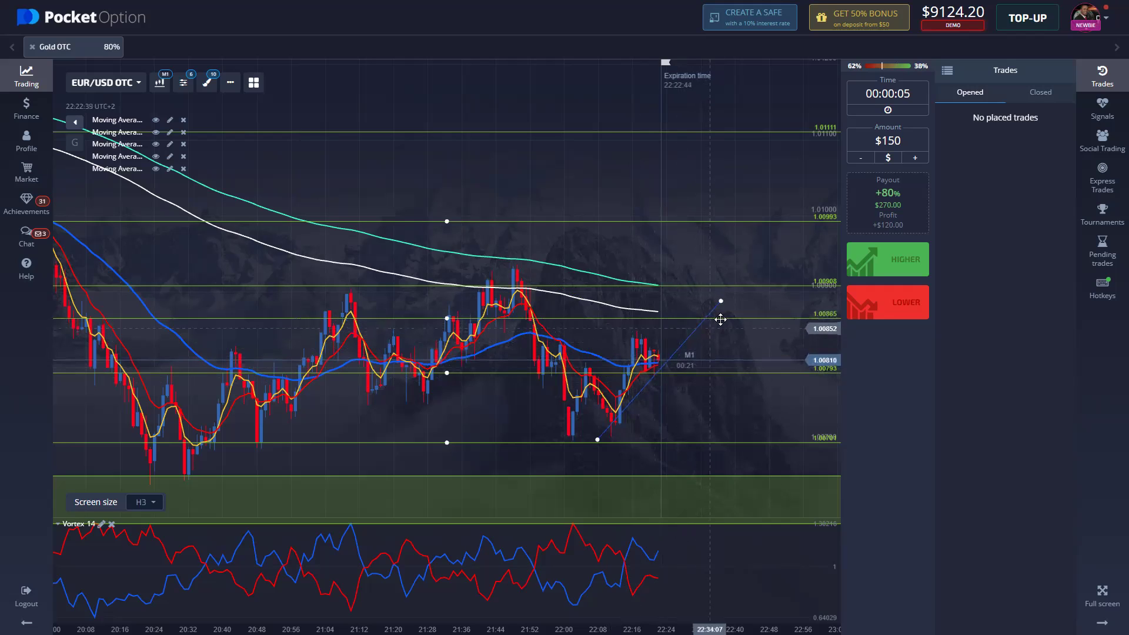
left_click_drag(727, 320, 728, 340)
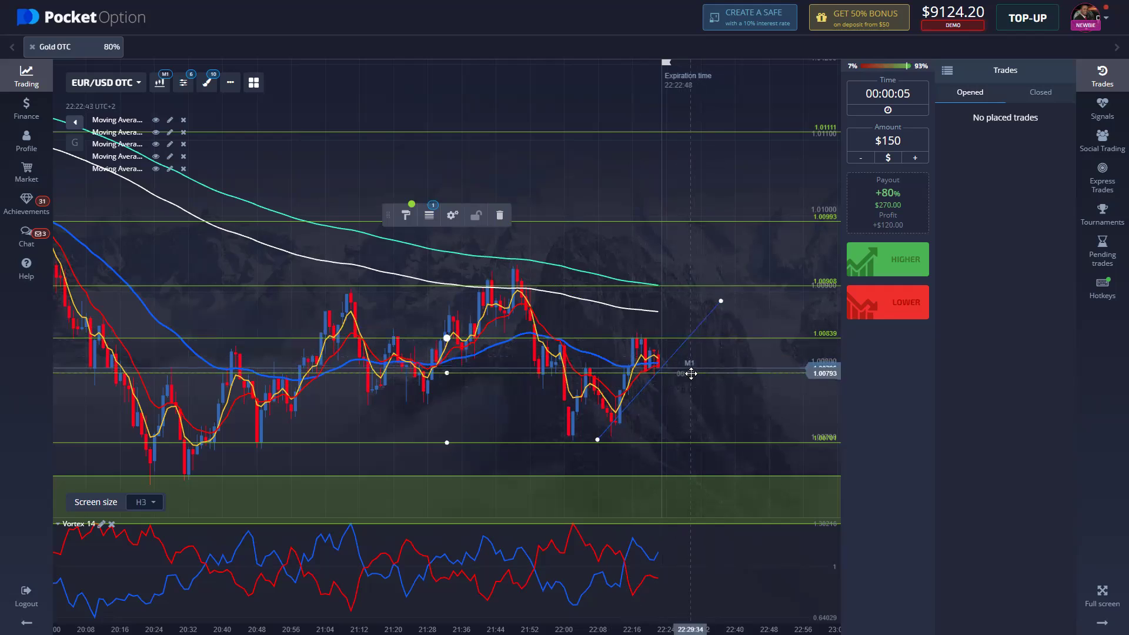
left_click_drag(698, 373, 701, 396)
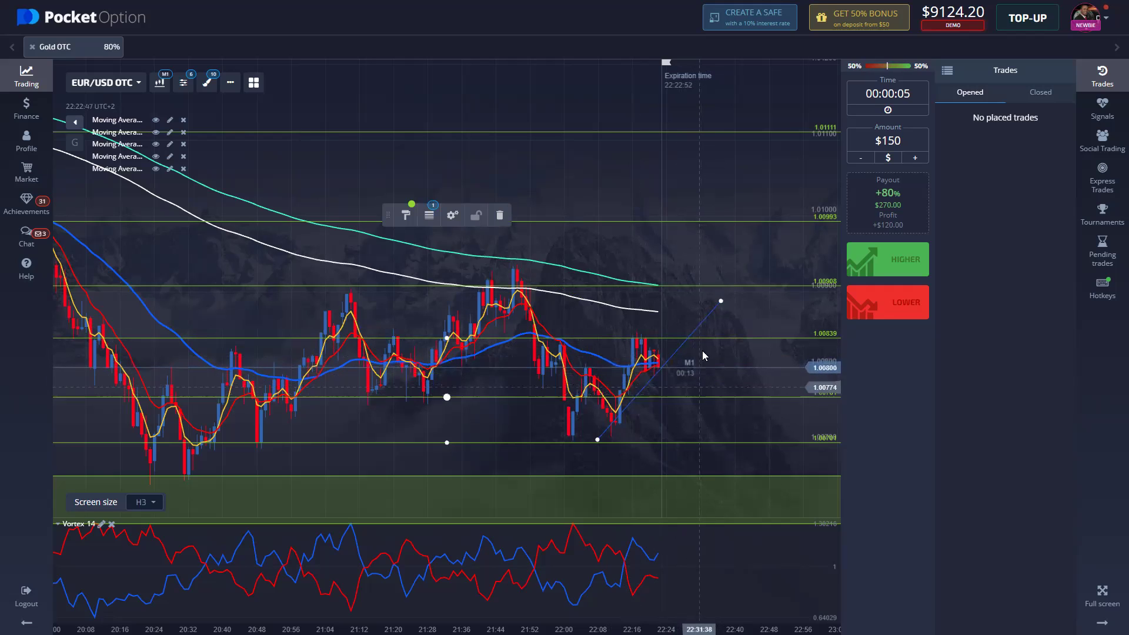
Step: Reposition the blue trend line to descend from about 1.0094 near 21:47 to about 1.0077 near 22:45, placing two 5-second $150 Lower trades meanwhile
left_click_drag(734, 320, 740, 349)
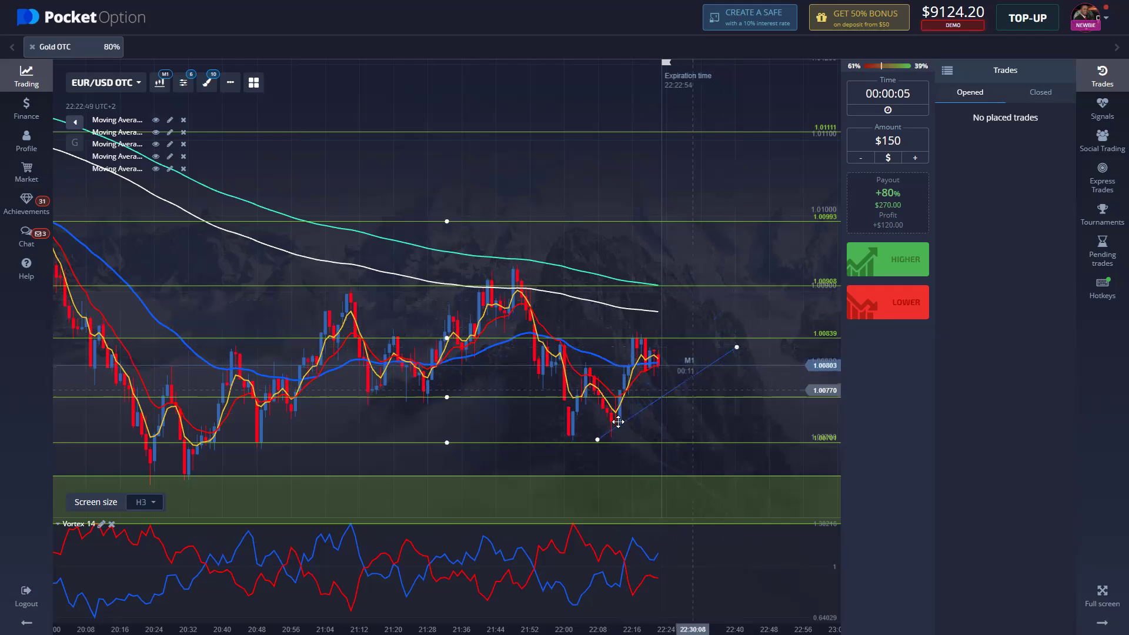
mouse_move(600, 438)
left_mouse_down()
mouse_move(577, 325)
mouse_move(507, 260)
left_mouse_up()
left_click_drag(737, 348, 742, 368)
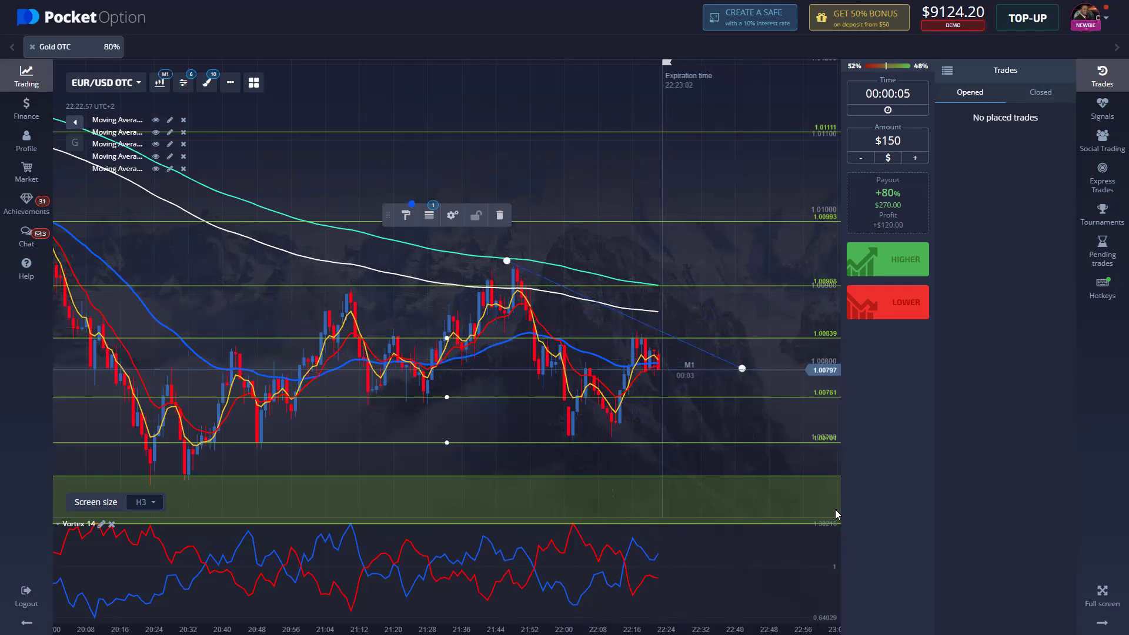
key("shift+s")
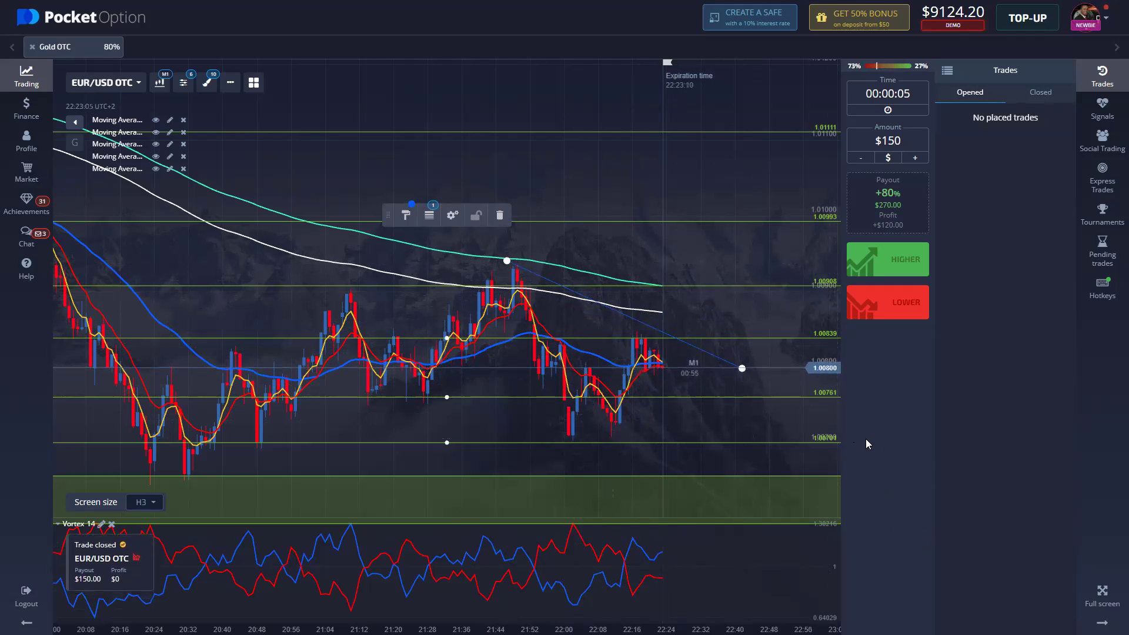
left_click_drag(747, 375, 761, 396)
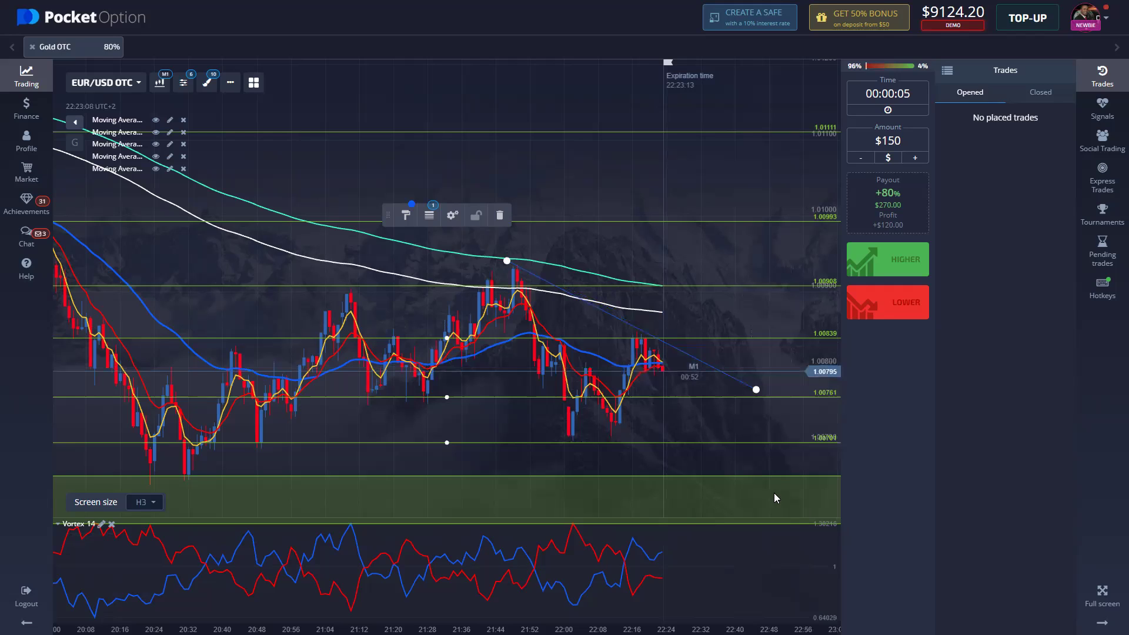
key("shift+s")
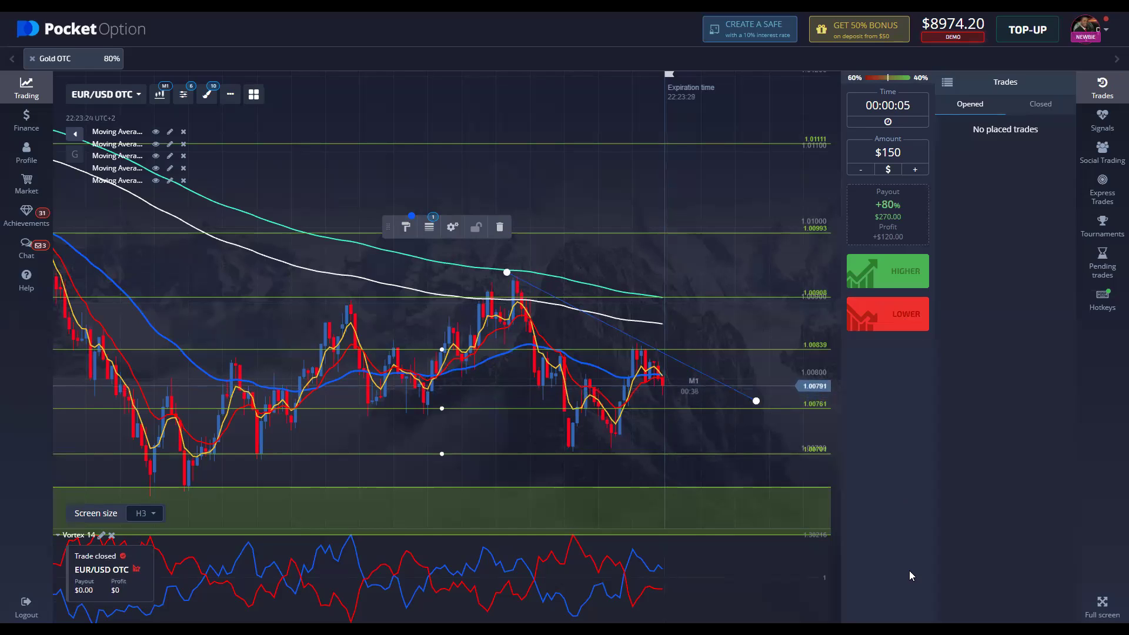
Step: Place two 5-second $150 Lower trades, moving the 1.00777 line to 1.00751 between them and checking the closed trades after each
key("shift+s")
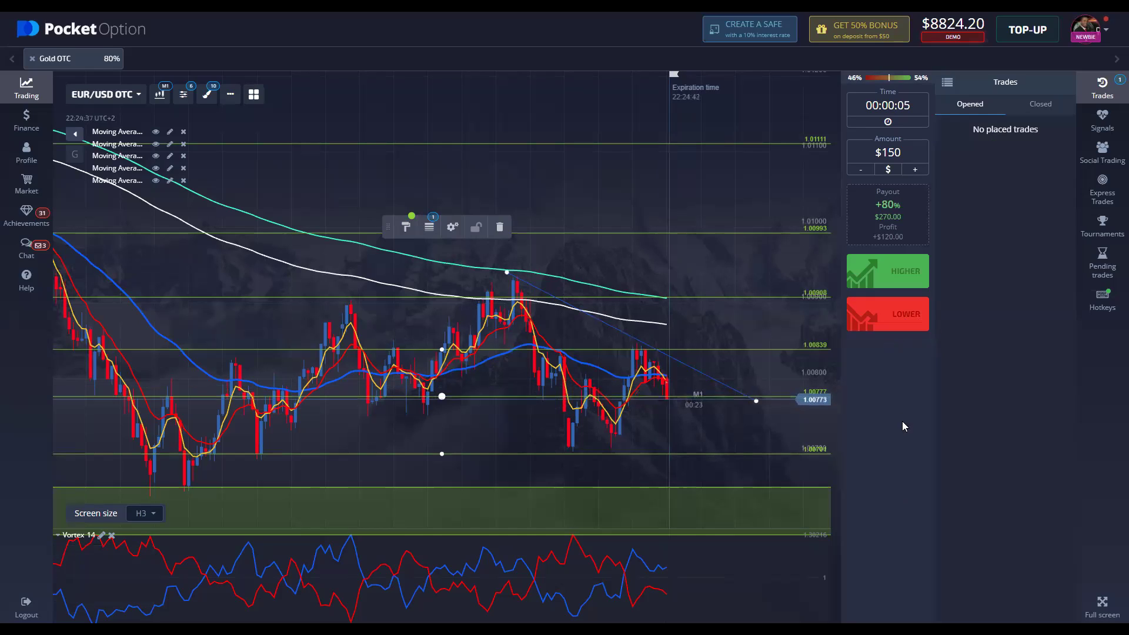
left_click(1040, 105)
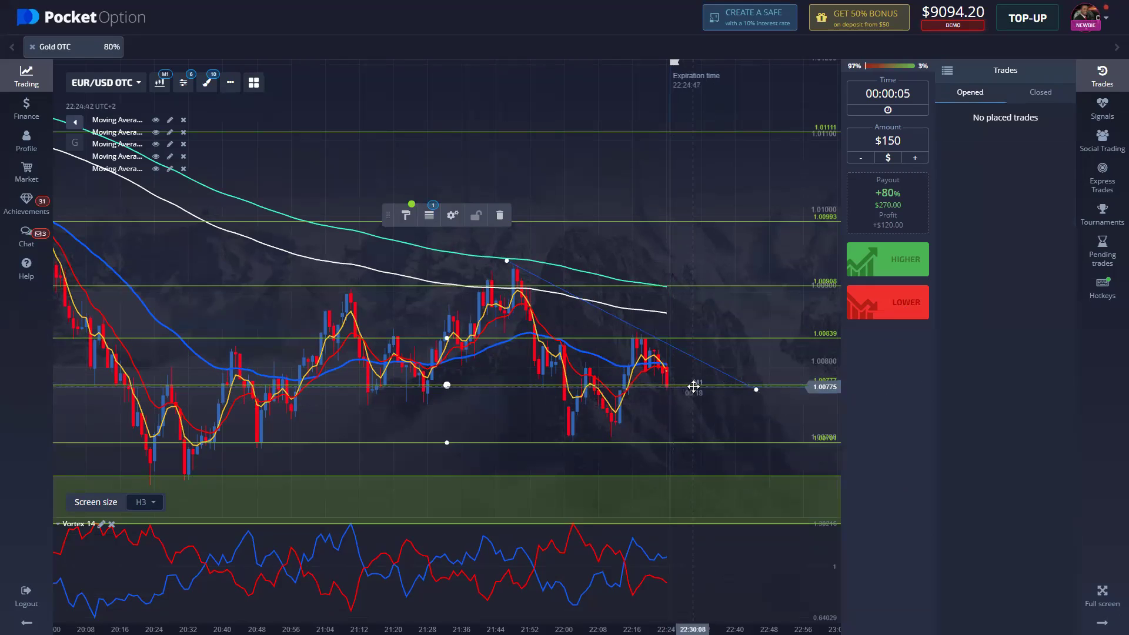
mouse_move(694, 387)
left_mouse_down()
mouse_move(694, 424)
mouse_move(694, 405)
left_mouse_up()
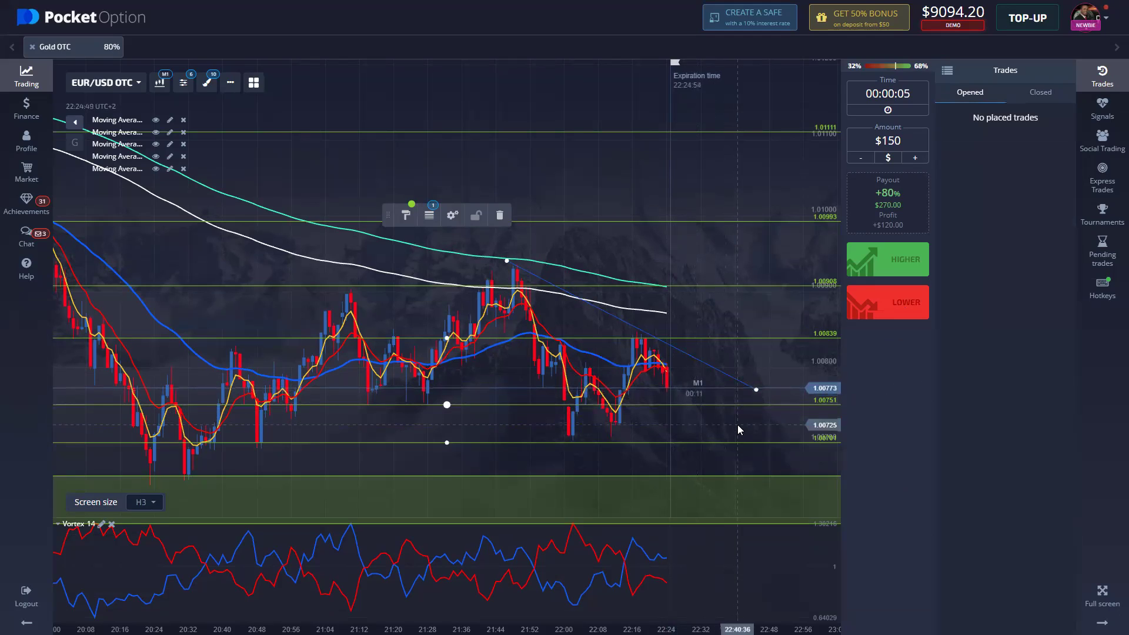
key("shift+s")
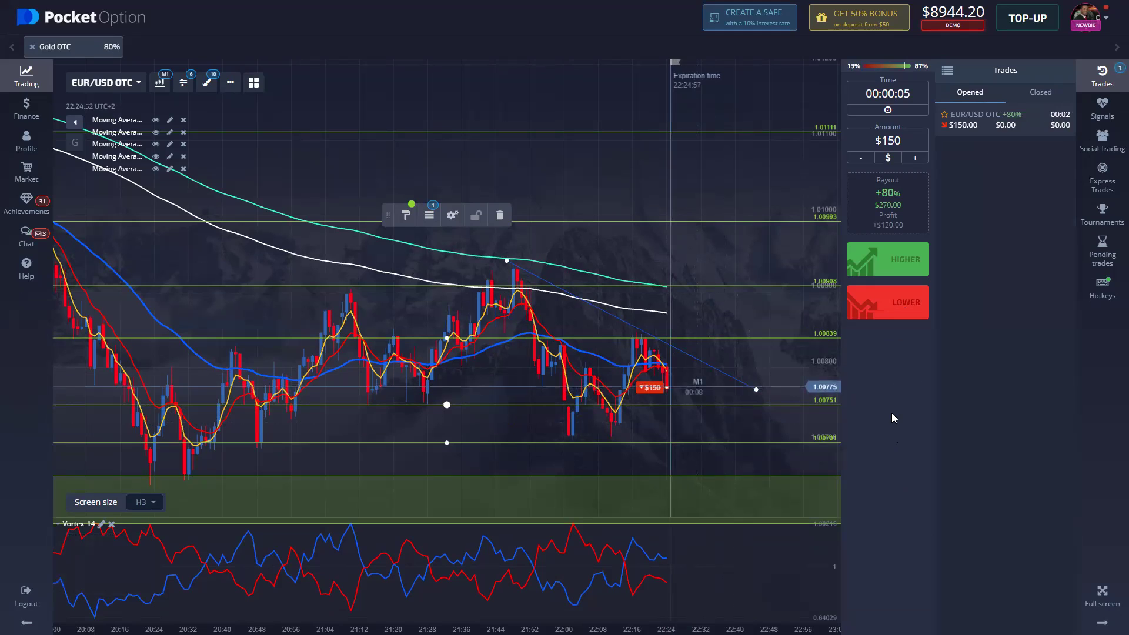
left_click(1039, 93)
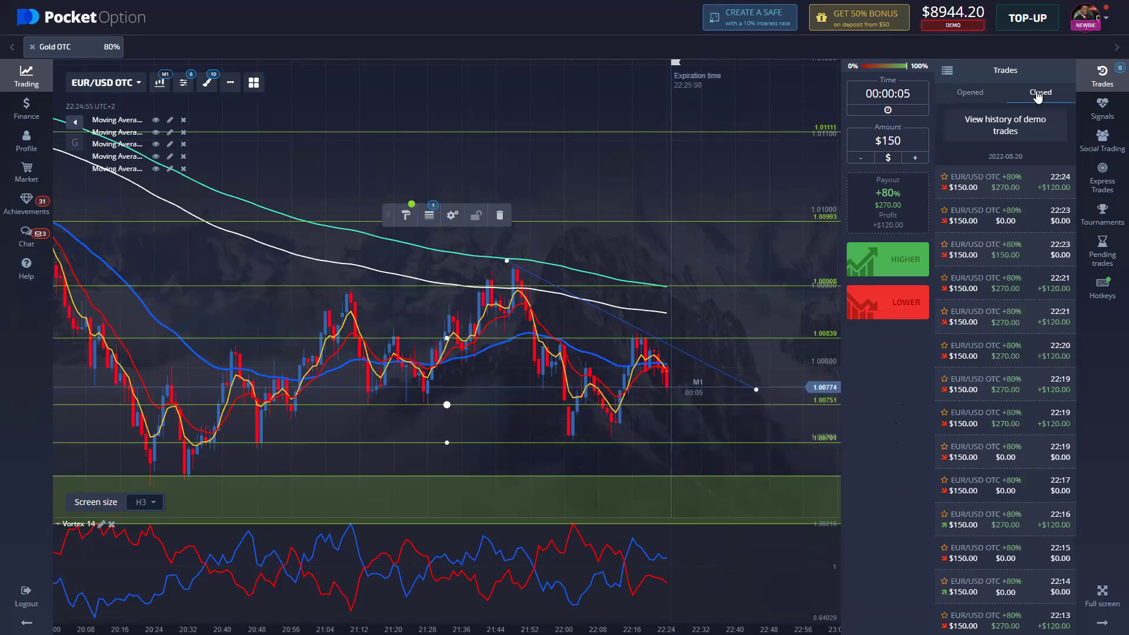
left_click(970, 94)
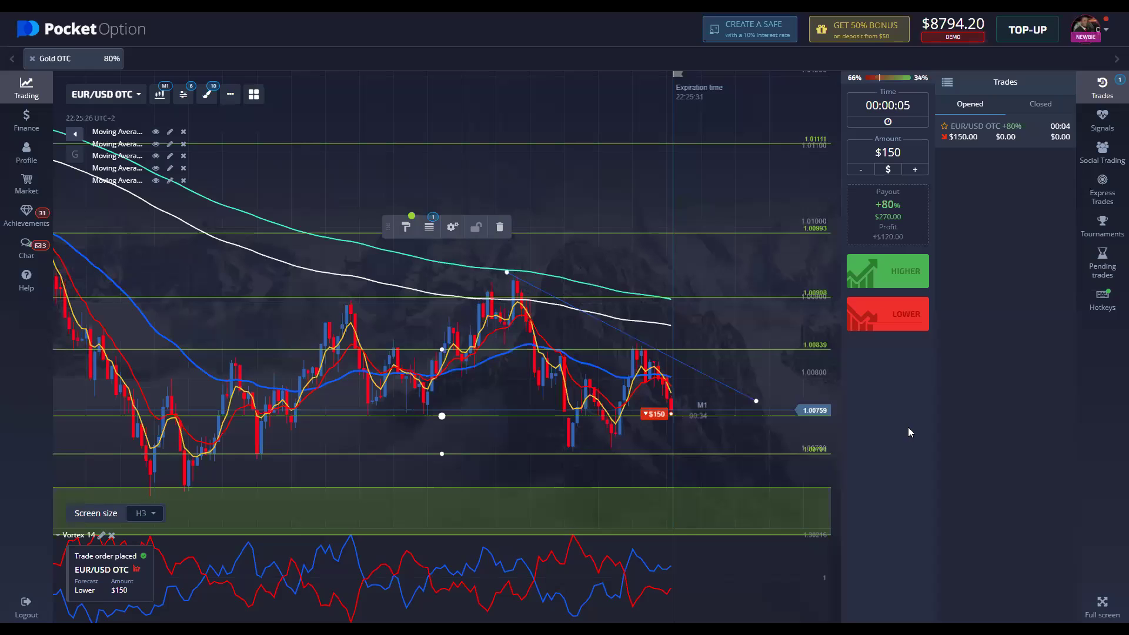
Step: Check the closed trades, then place two successive 5-second $150 Lower trades below the 1.00751 line
left_click(1028, 110)
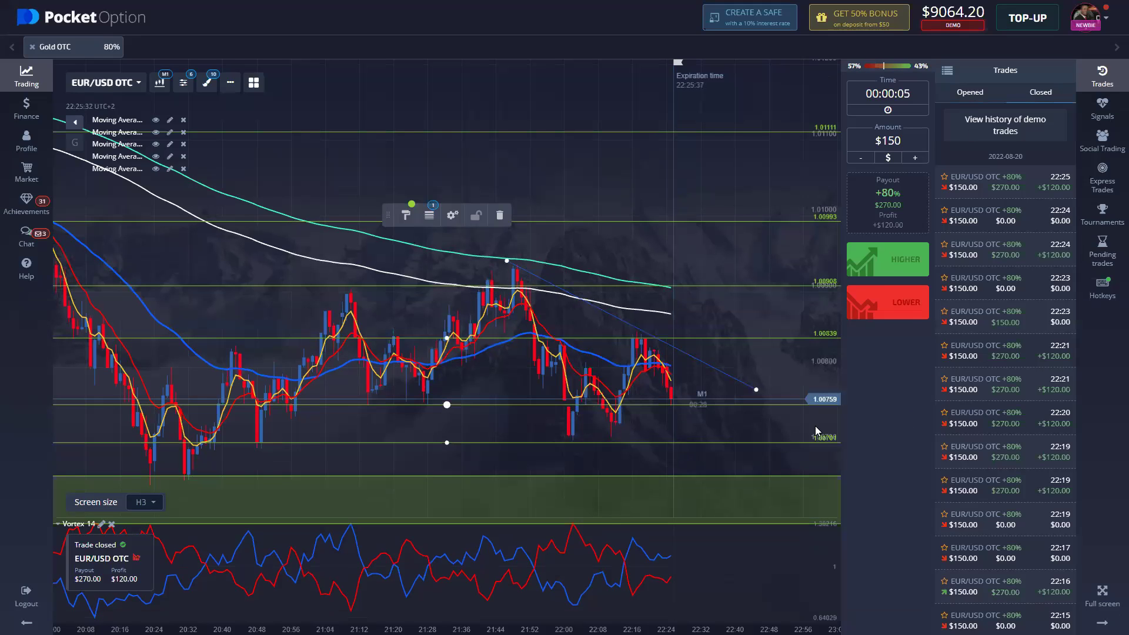
left_click(1038, 94)
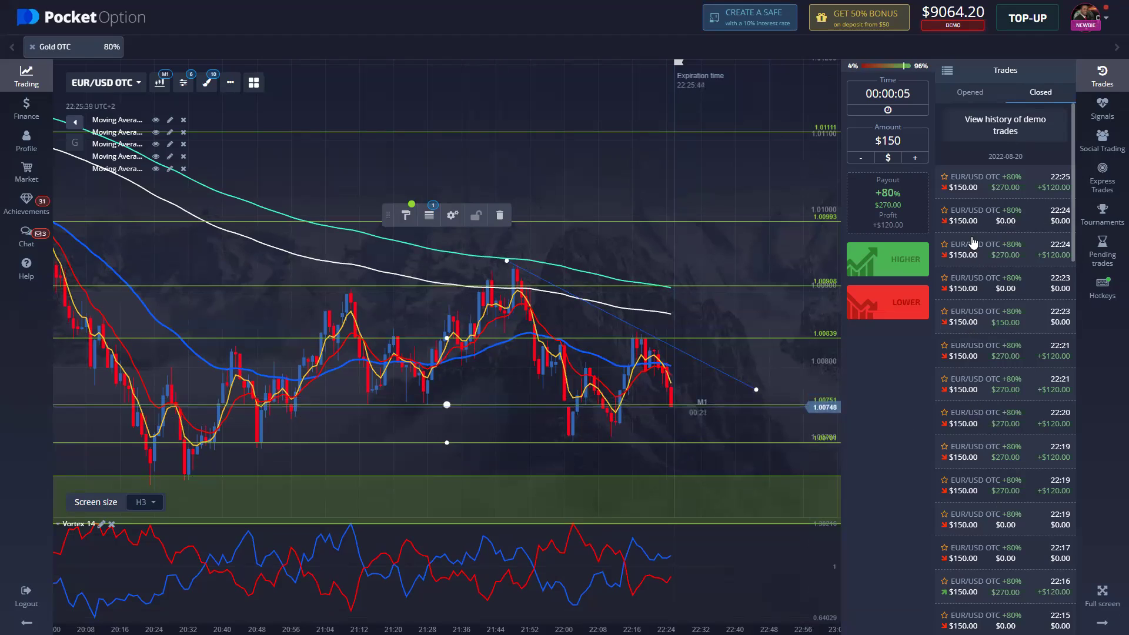
left_click(969, 93)
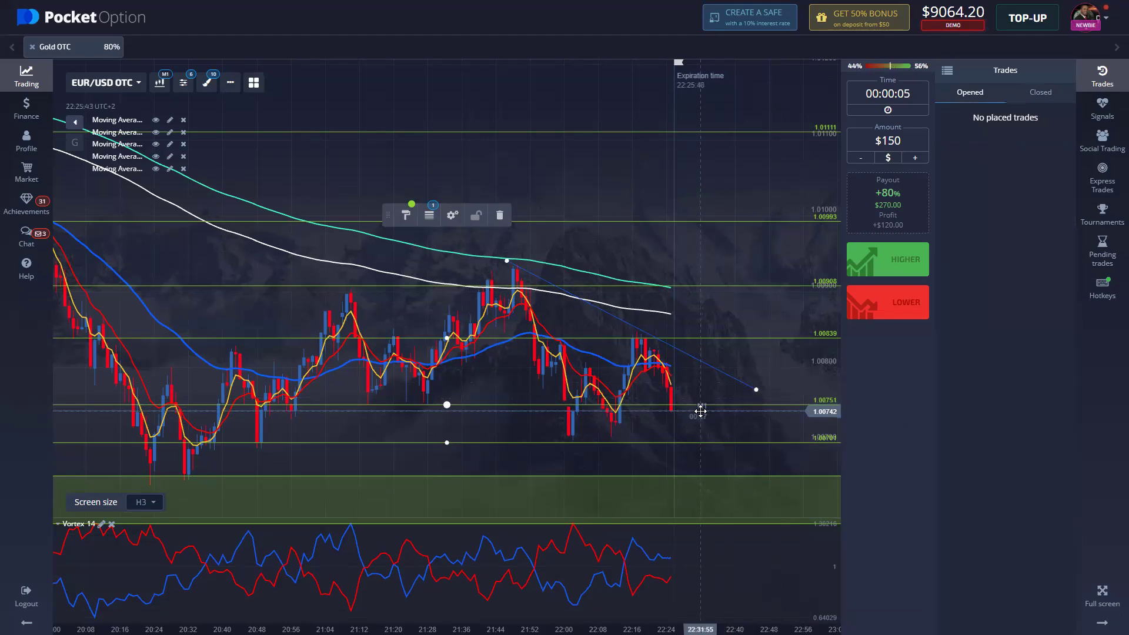
key("shift+s")
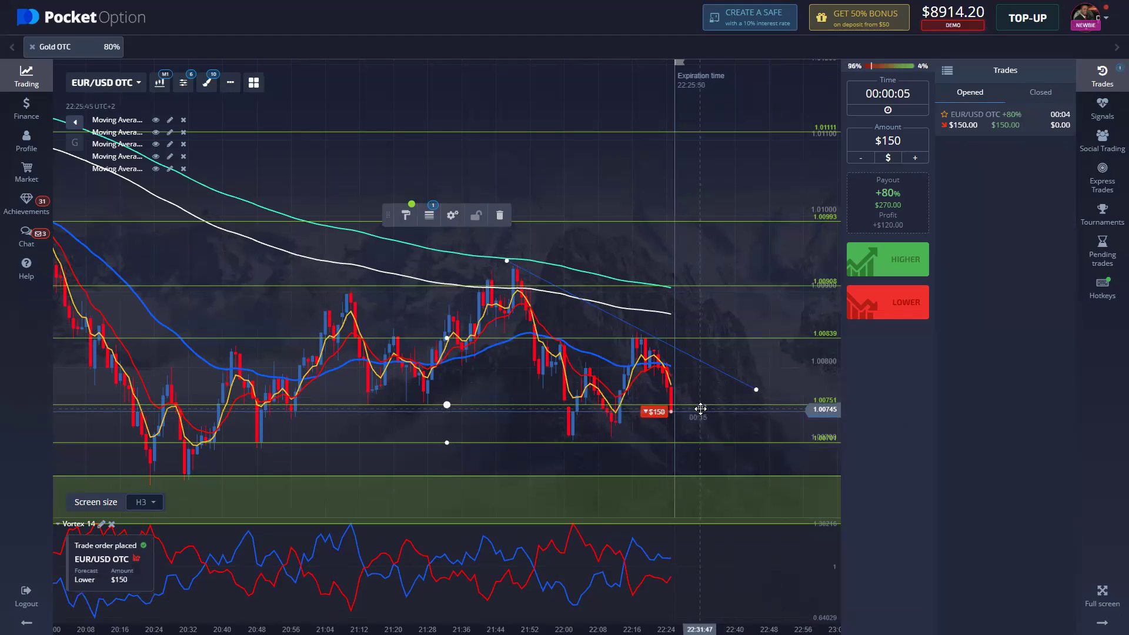
key("shift+s")
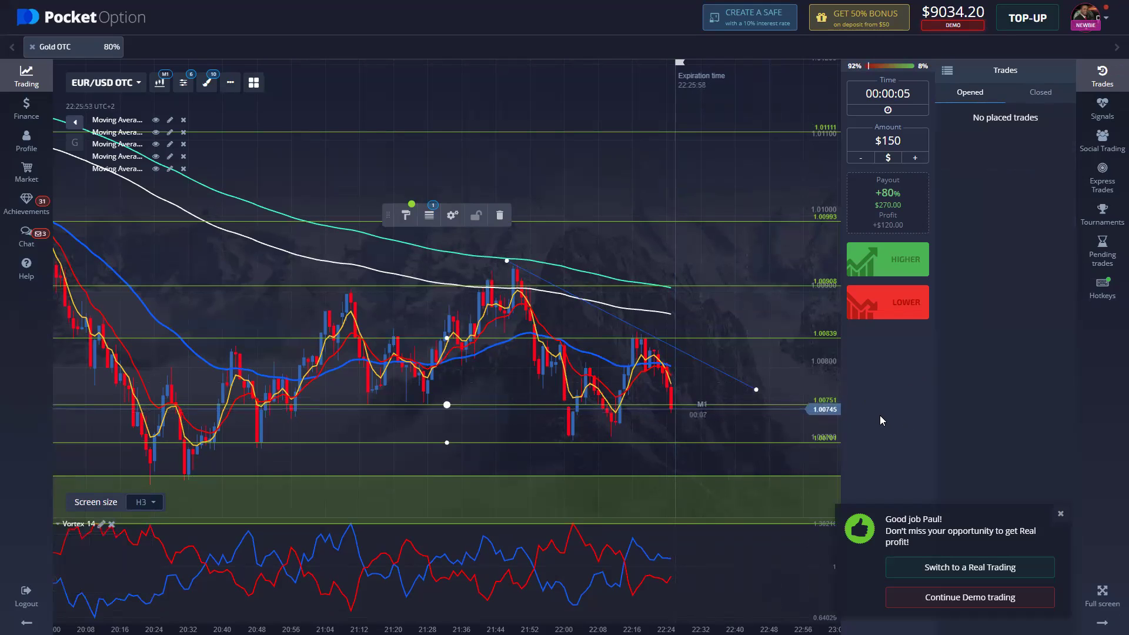
Step: Place a pair of 5-second $150 Lower trades below the 1.00751 line, then check the closed trades and dismiss the real-trading offer
key("shift+s")
key("shift+s")
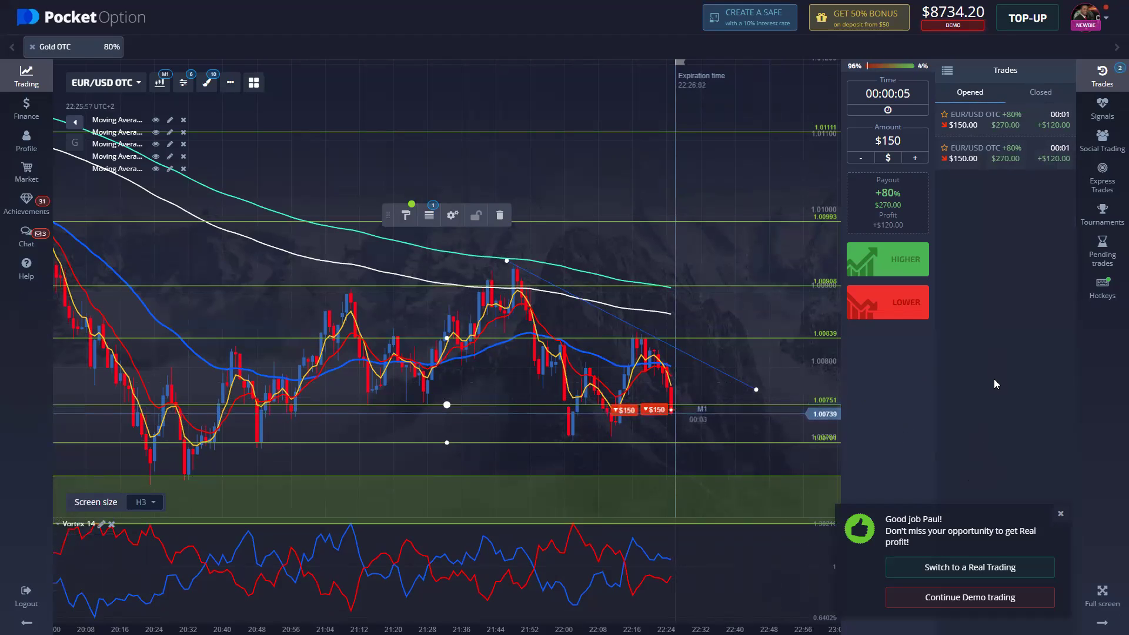
left_click(1040, 92)
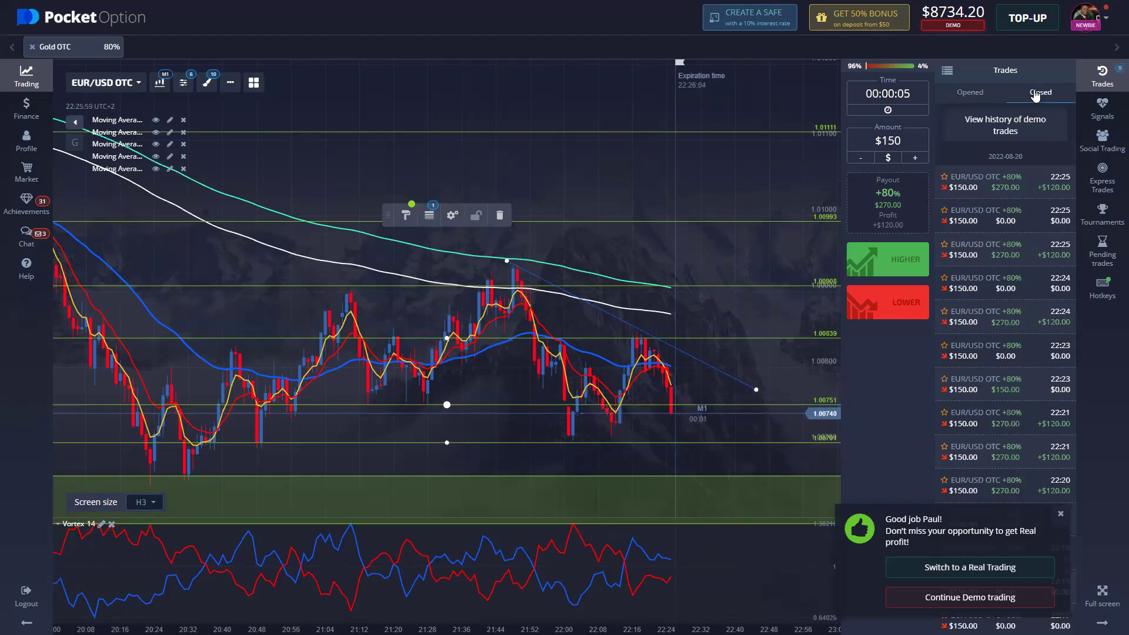
left_click(964, 94)
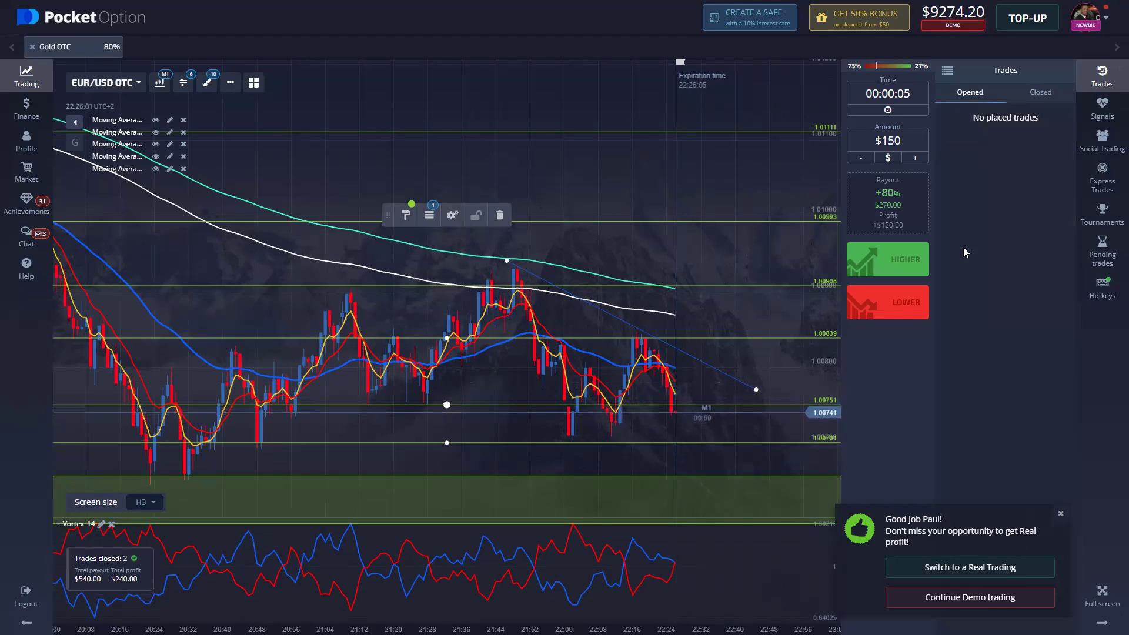
left_click(1060, 514)
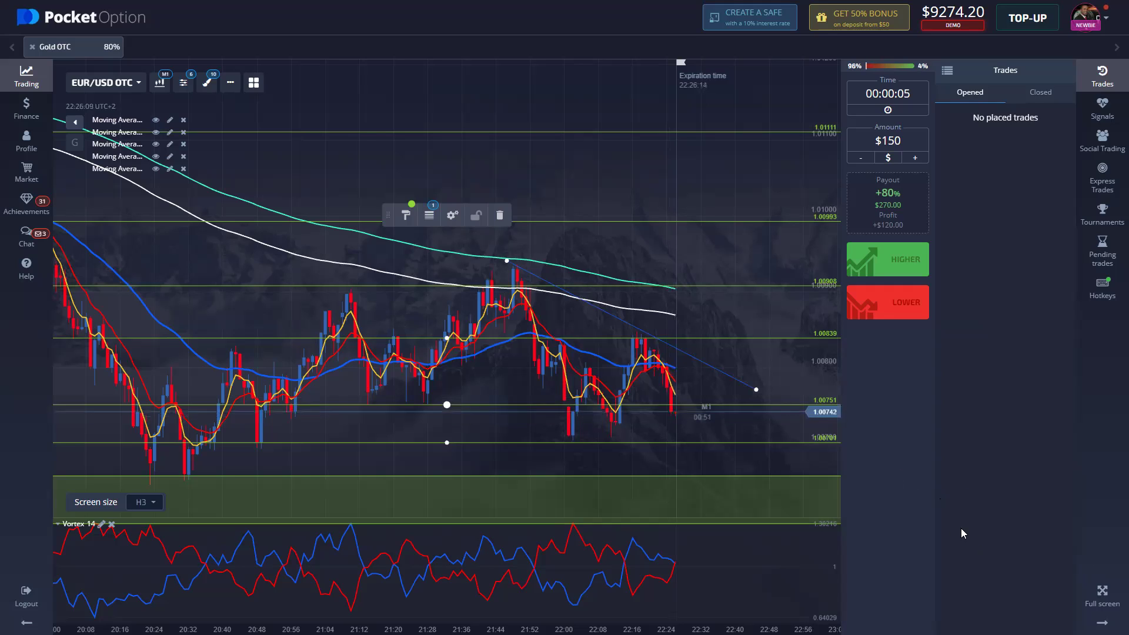
Step: Delete the support line just beneath the current price, then place a pair of 5-second $150 Lower trades and check the closed trades
left_click_drag(770, 405, 773, 419)
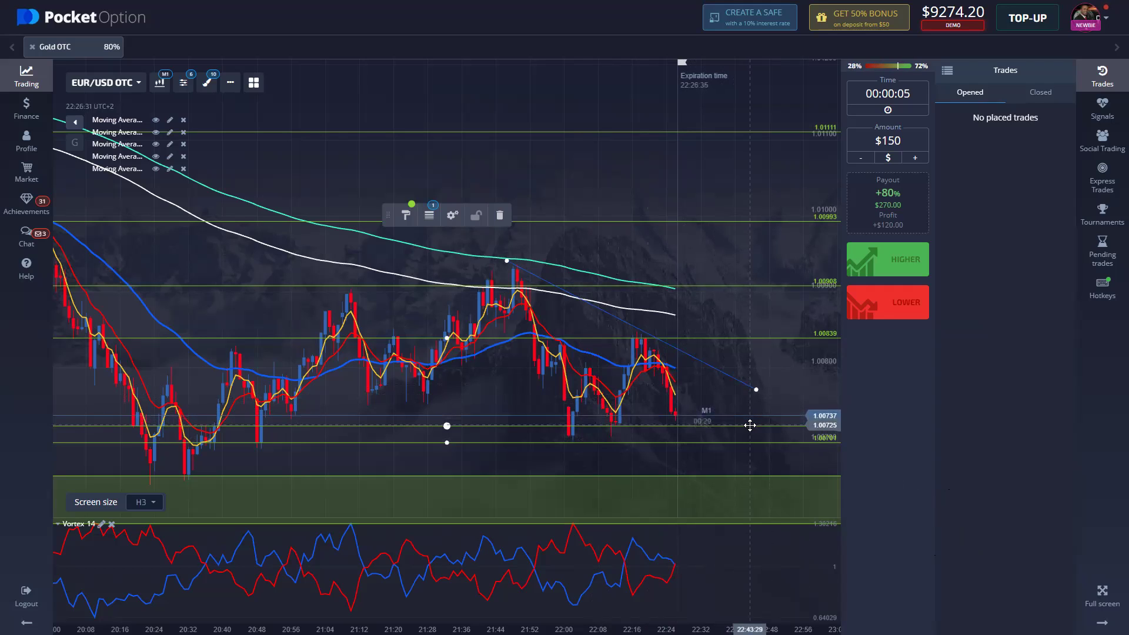
left_click(500, 215)
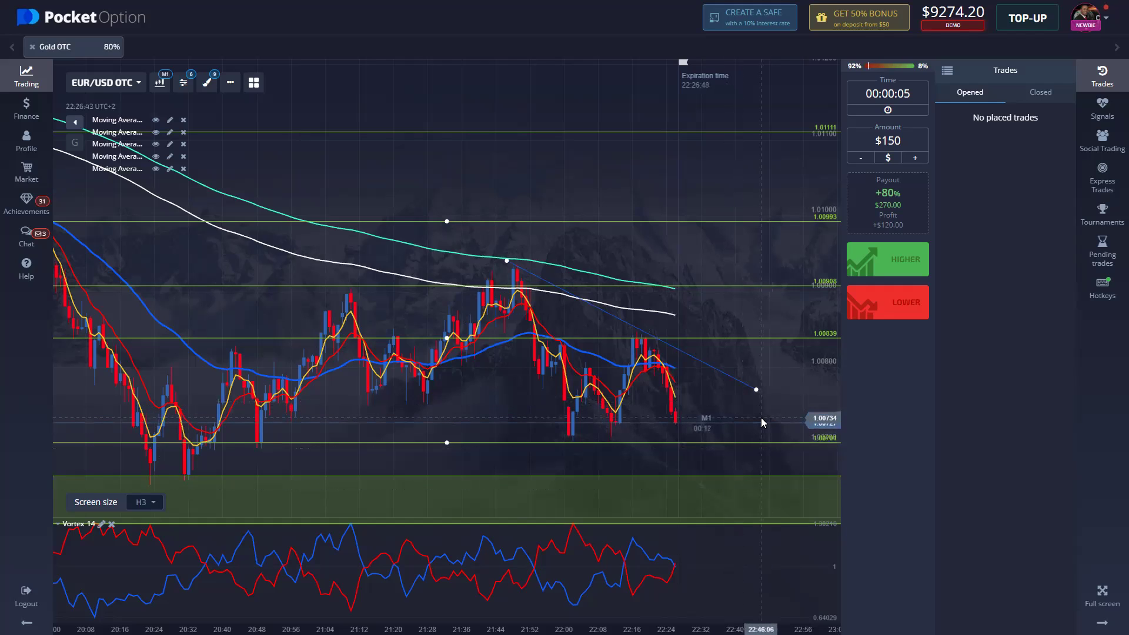
key("shift+s")
key("shift+s")
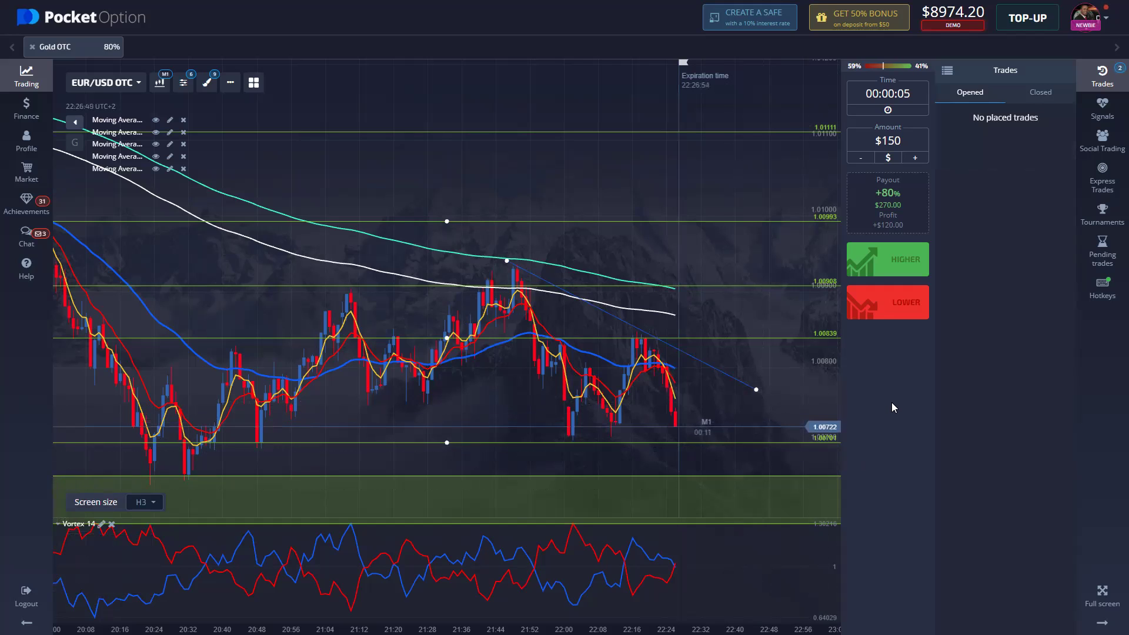
left_click(1038, 93)
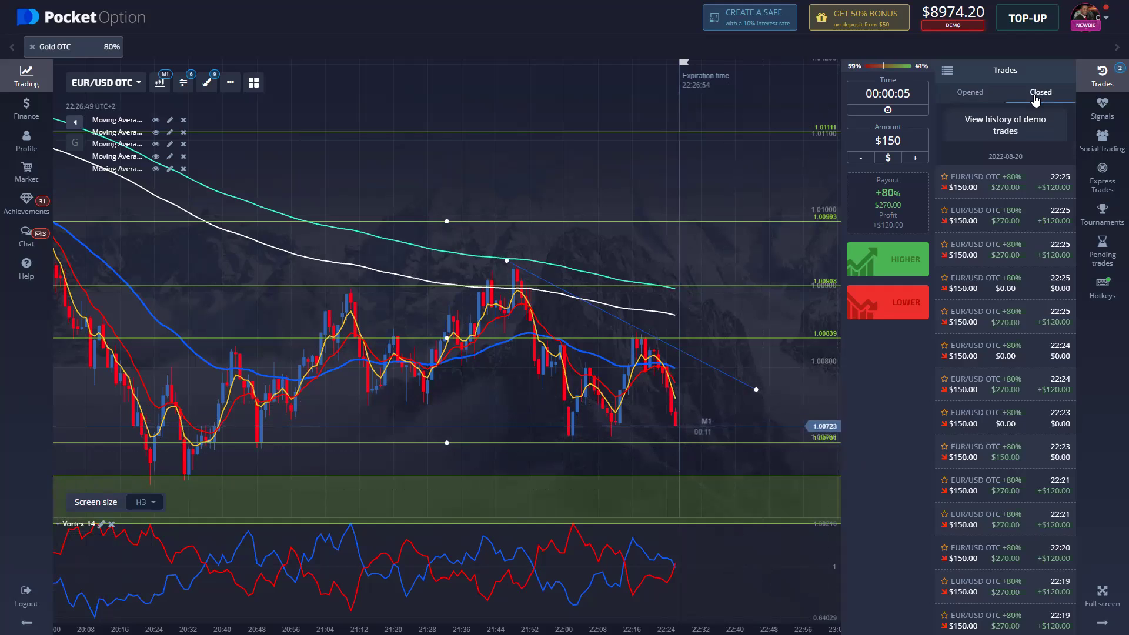
left_click(967, 94)
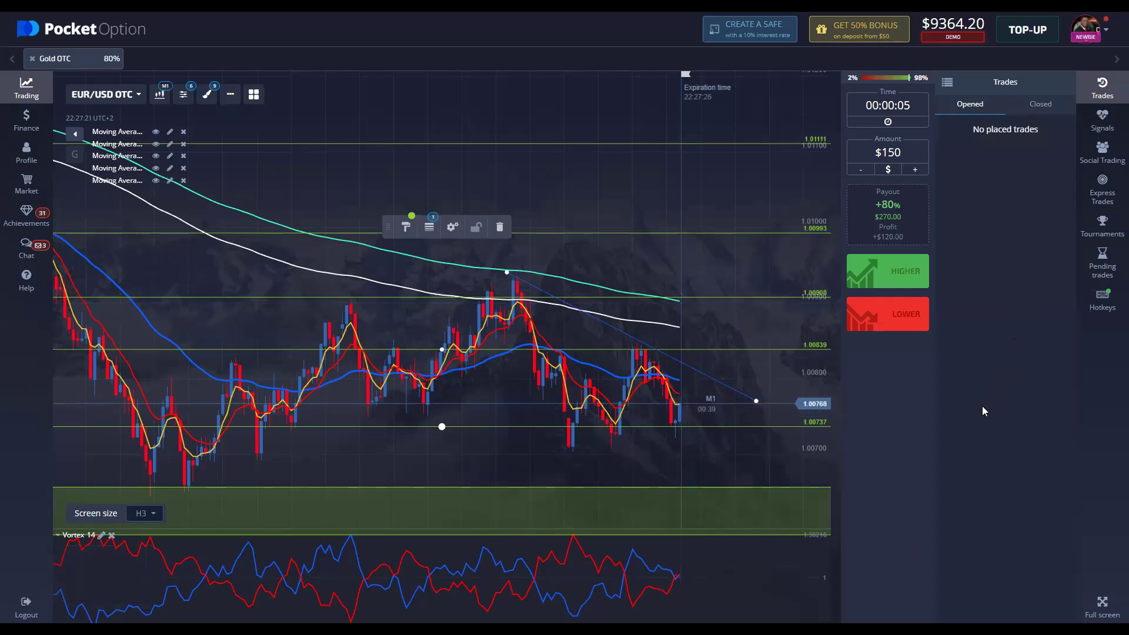
Step: Place a pair of 5-second $150 Higher trades above the 1.00737 line, then check the closed trades
key("shift+w")
key("shift+w")
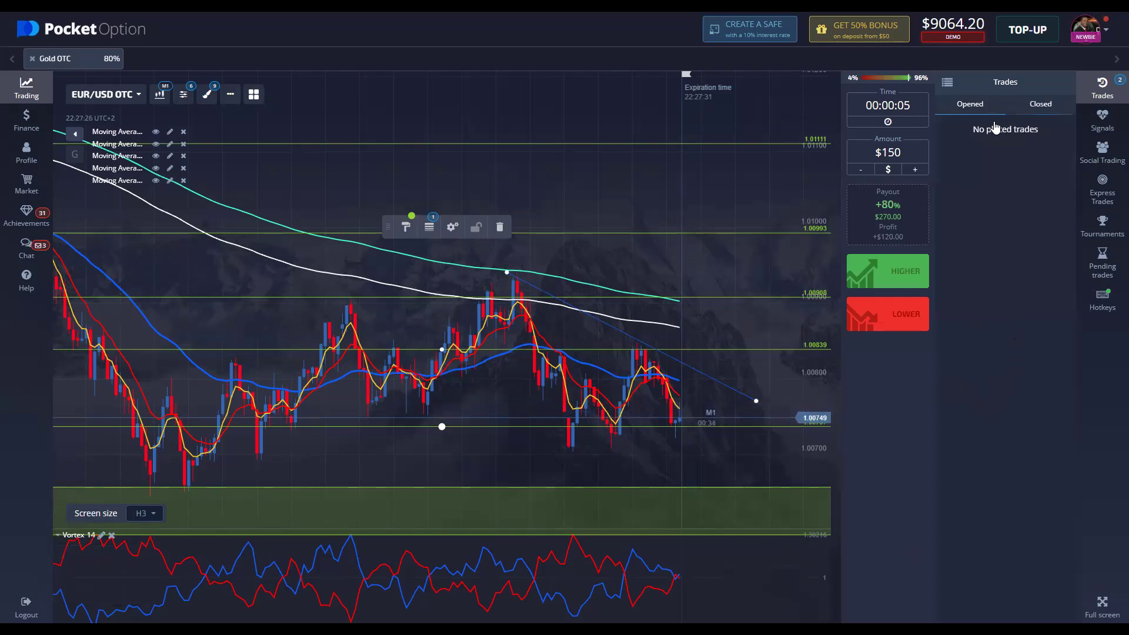
left_click(1041, 104)
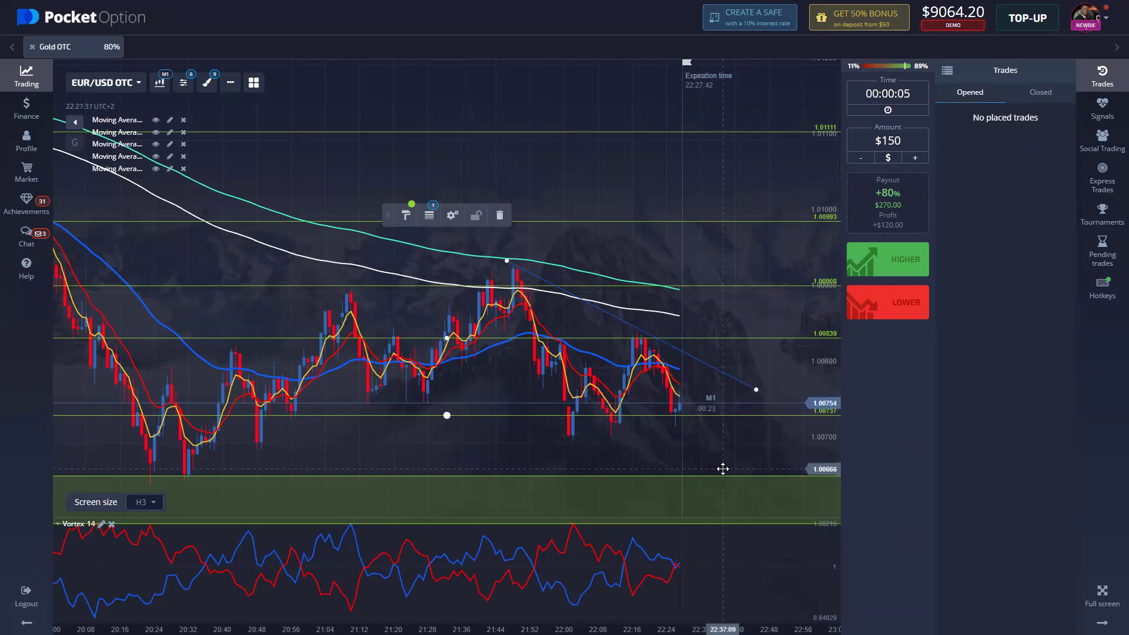
Step: Place a 5-second $150 Lower trade above the 1.00737 line, check the closed trades, then place two more Lower trades
key("shift+s")
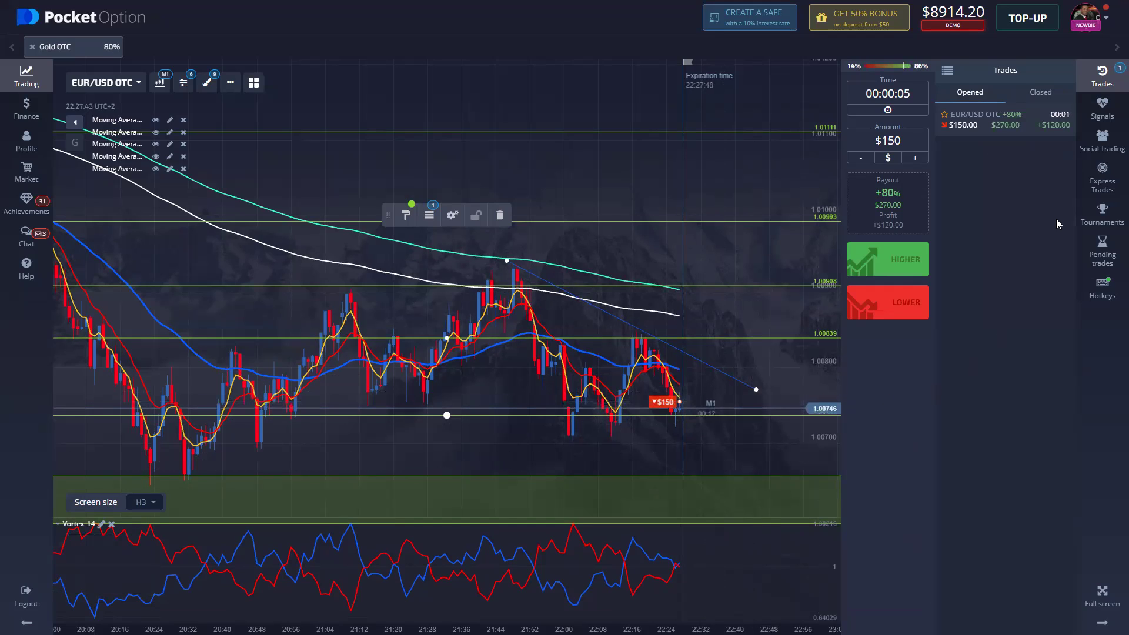
left_click(1014, 94)
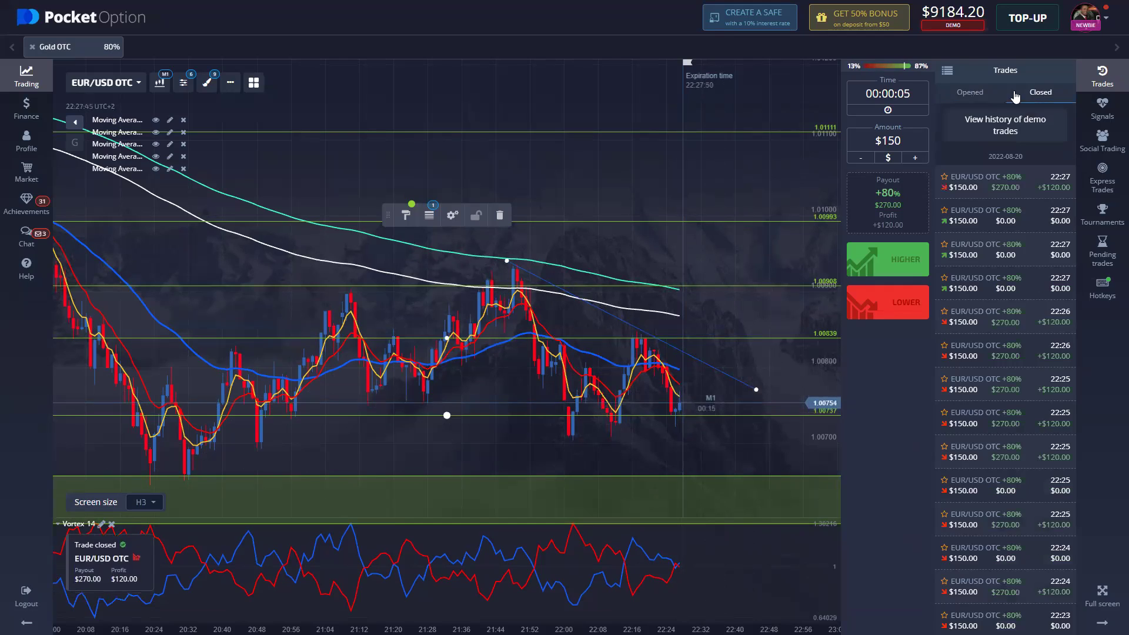
left_click(971, 94)
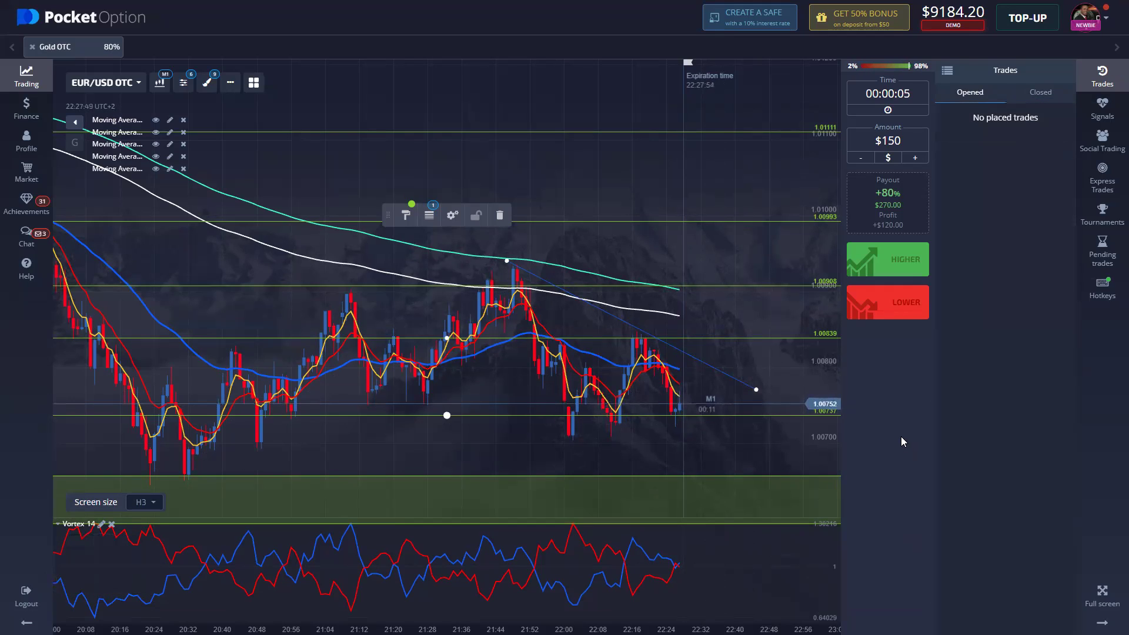
key("shift+s")
key("shift+s")
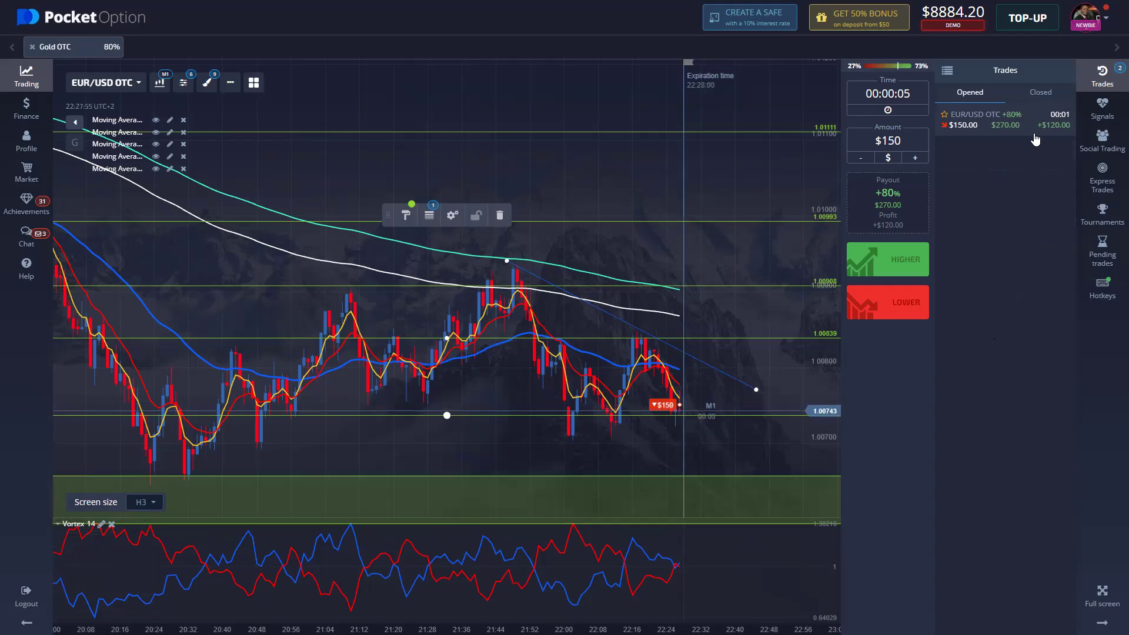
Step: Check the closed trades, then place a pair of 5-second $150 Lower trades with the price below the 1.00737 line
left_click(1041, 94)
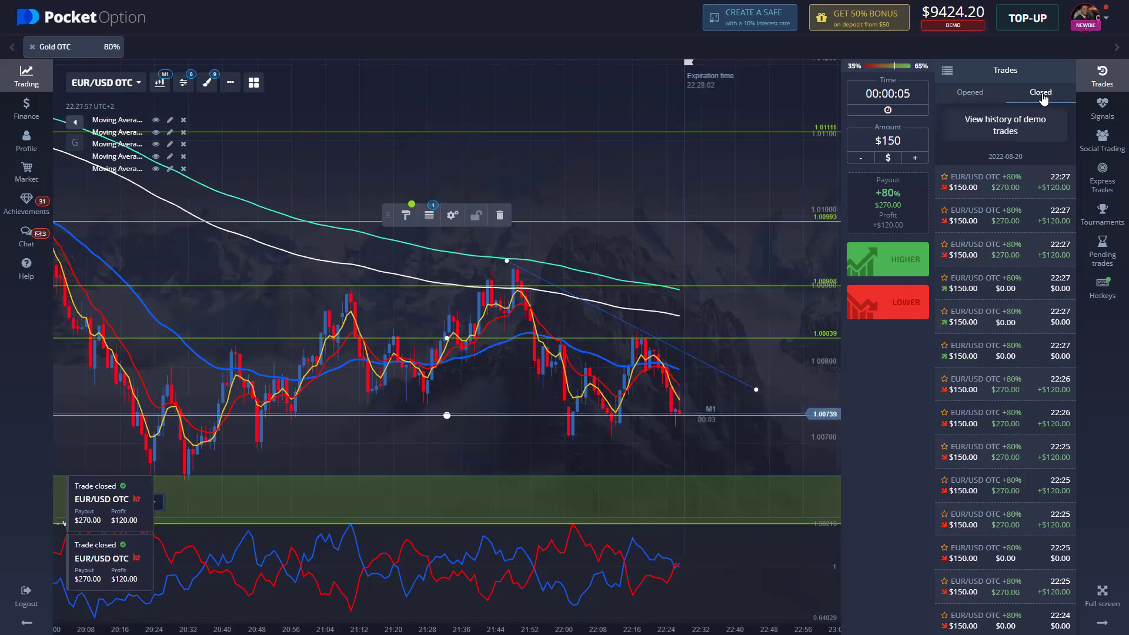
left_click(981, 94)
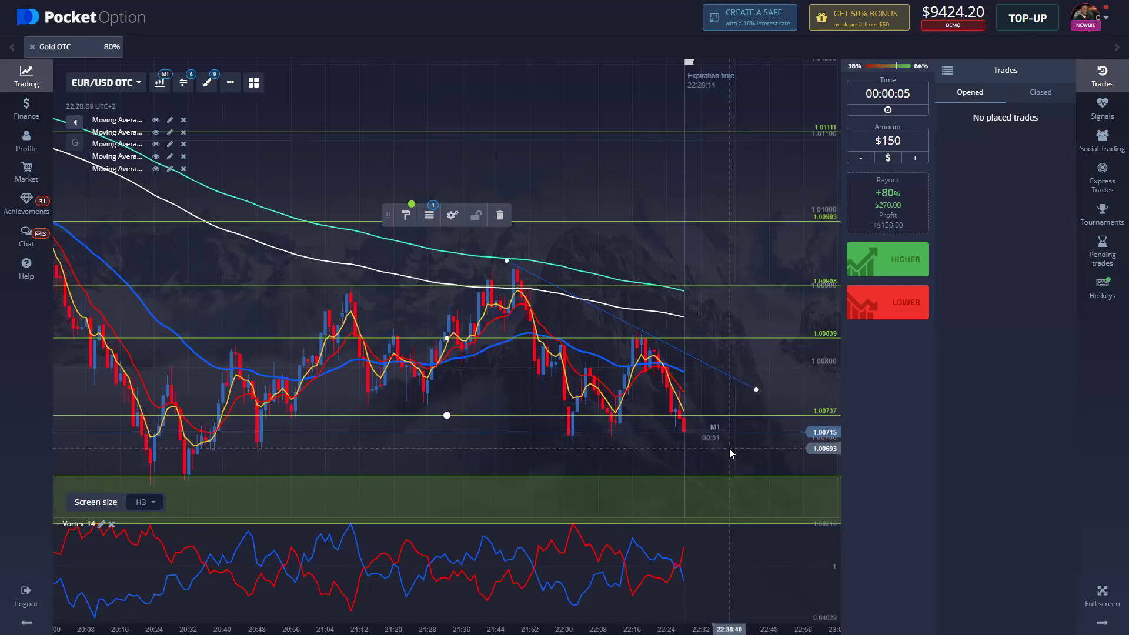
key("shift+s")
key("shift+s")
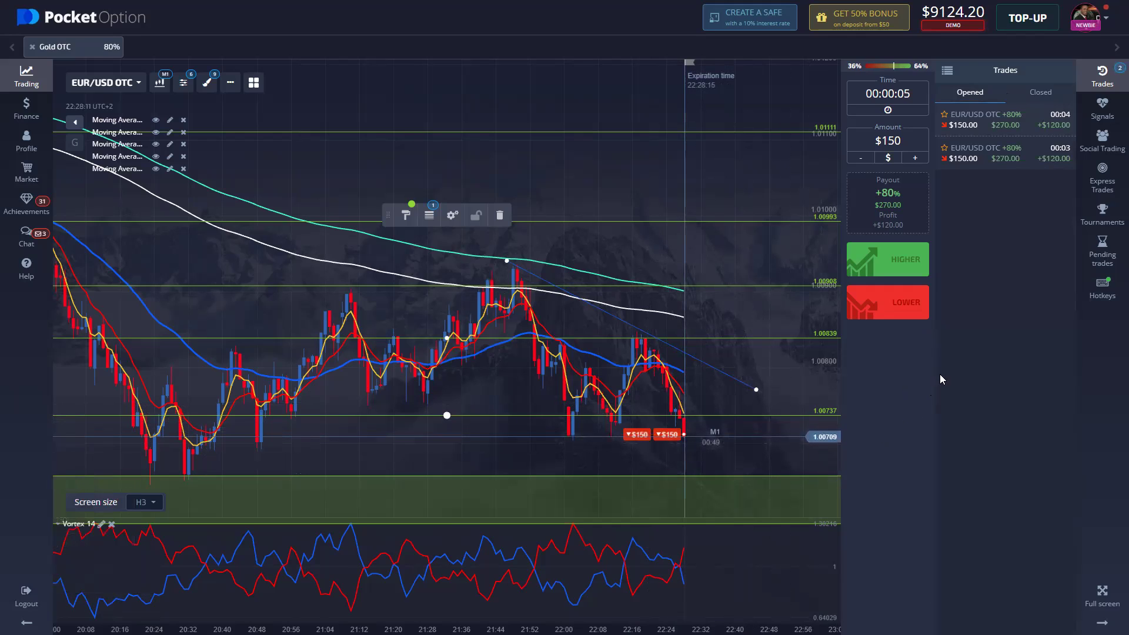
Step: Check the closed trades, return to the opened trades and dismiss the real-trading offer
left_click(1036, 92)
left_click(970, 92)
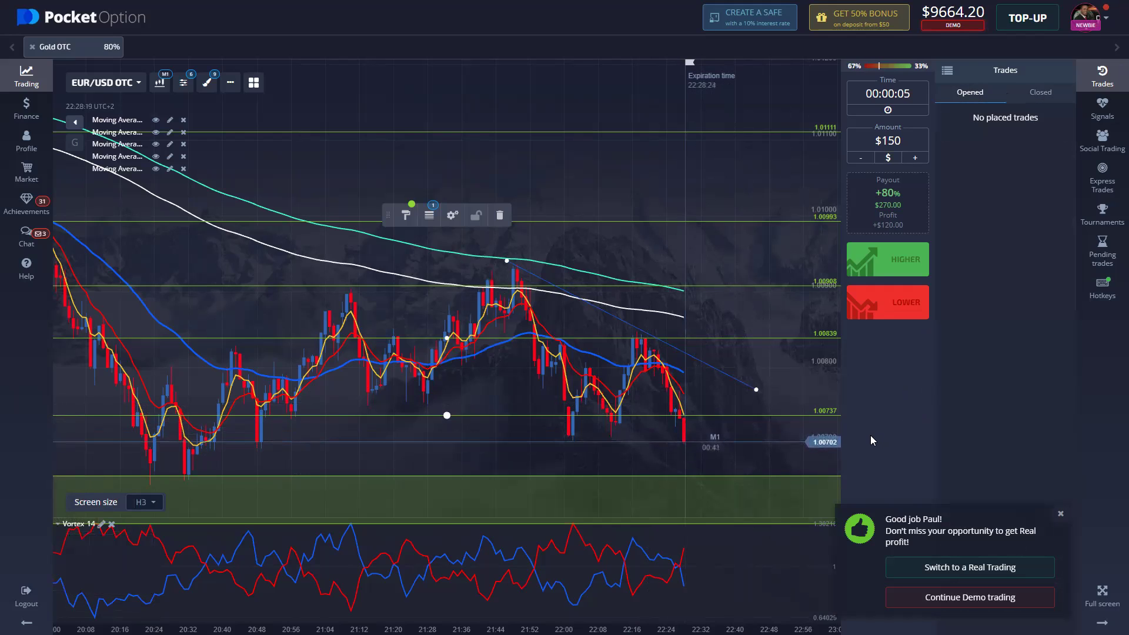
left_click(1060, 513)
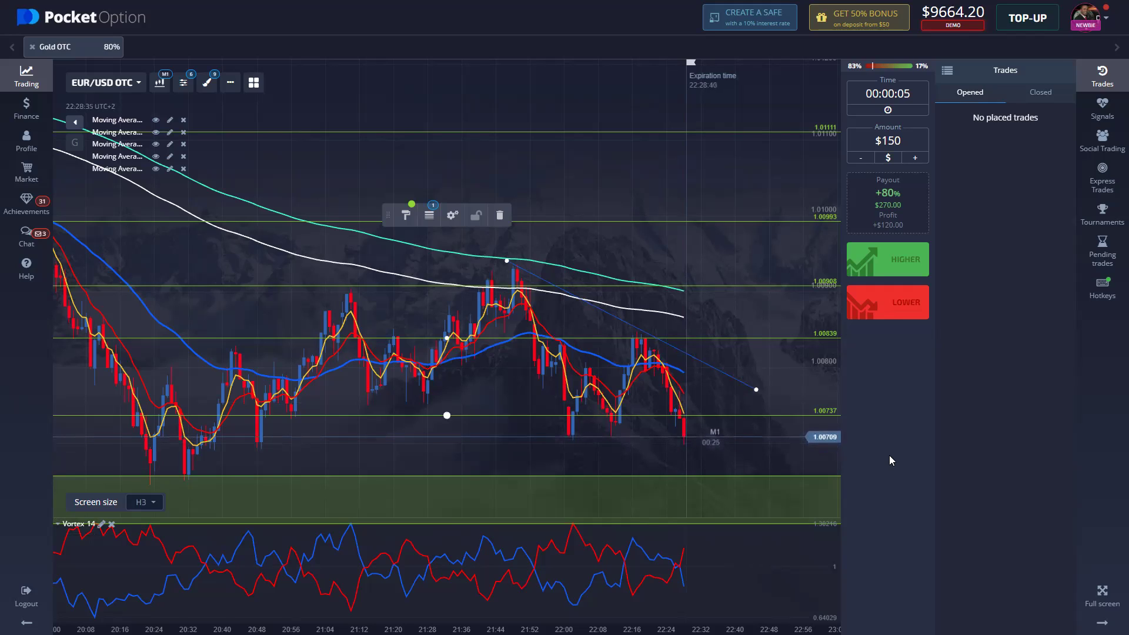
Step: Place a 5-second $150 Higher trade, then two Lower trades below the 1.00737 line, and check the closed trades
key("shift+w")
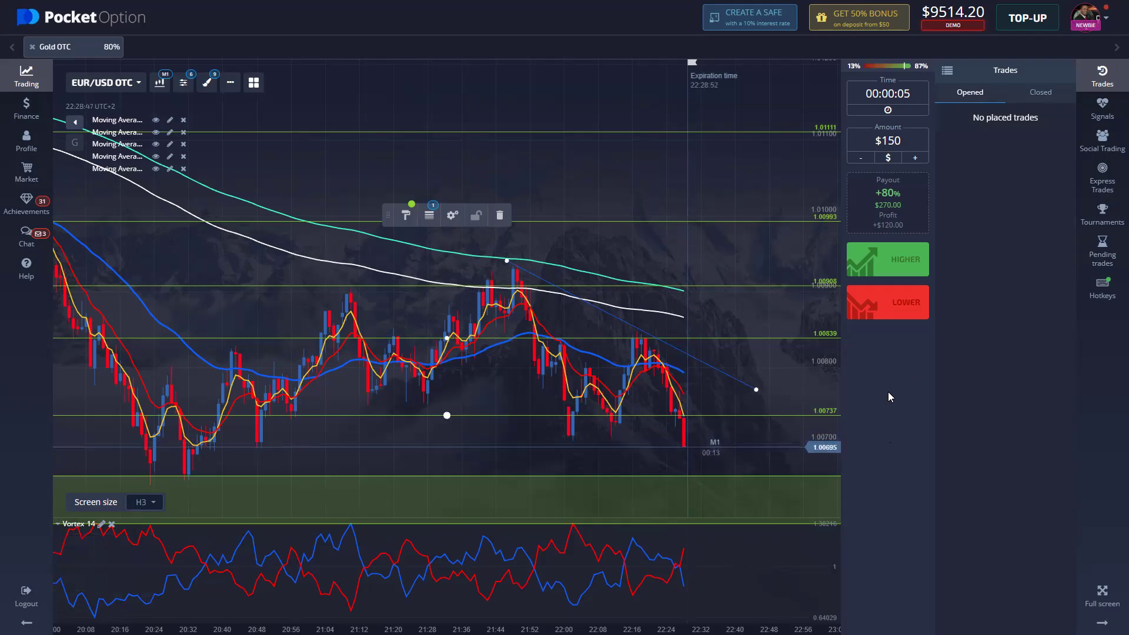
key("shift+s")
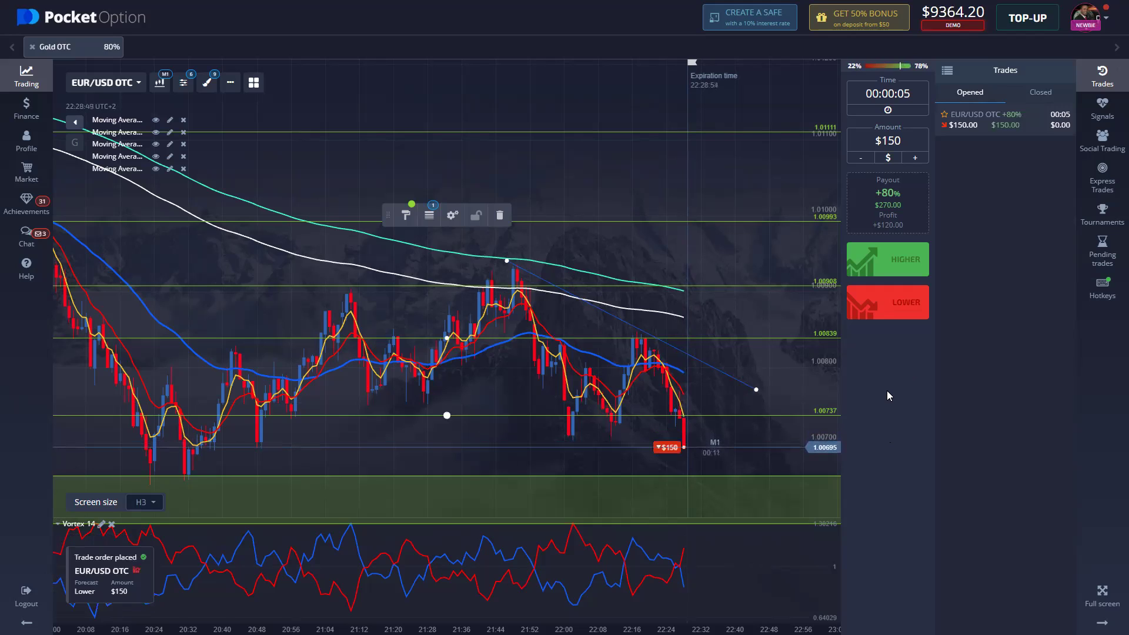
key("shift+s")
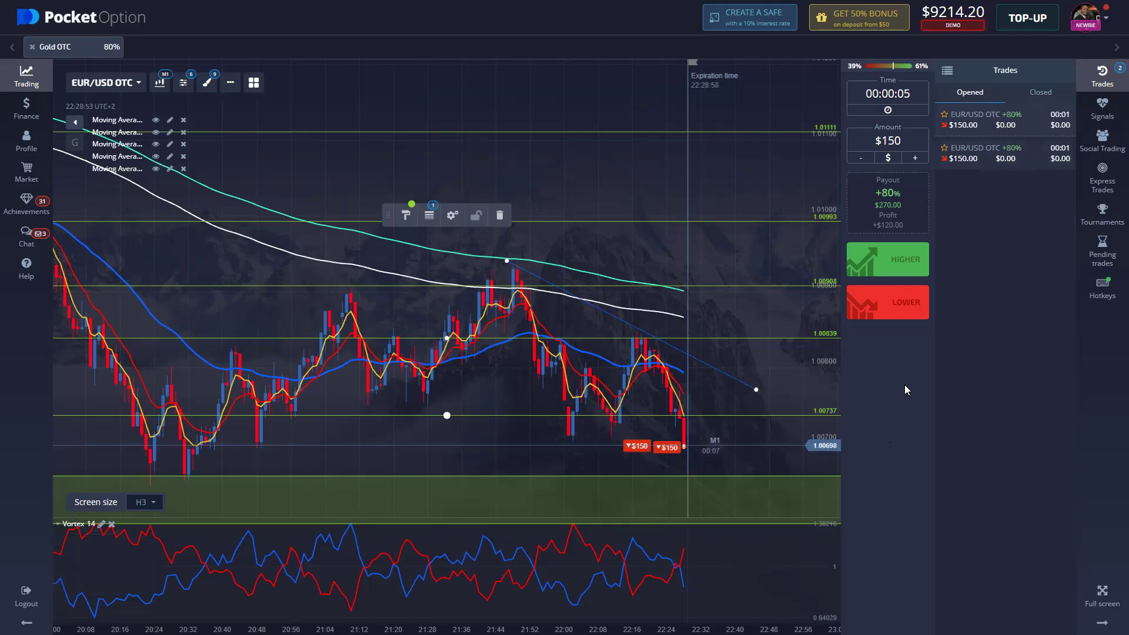
left_click(1041, 94)
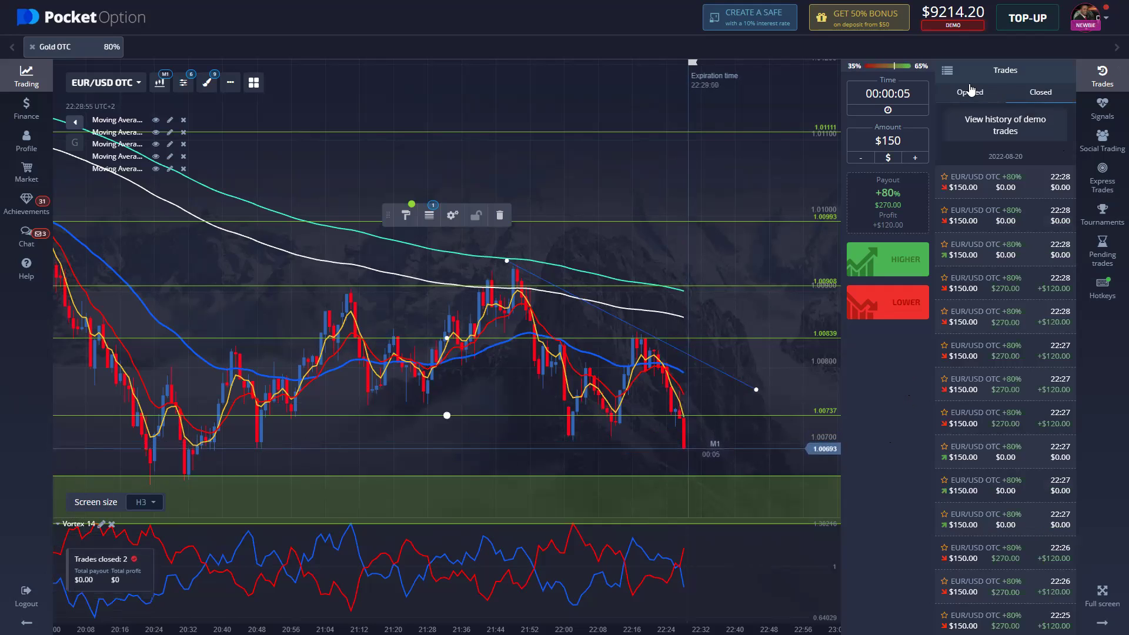
left_click(964, 93)
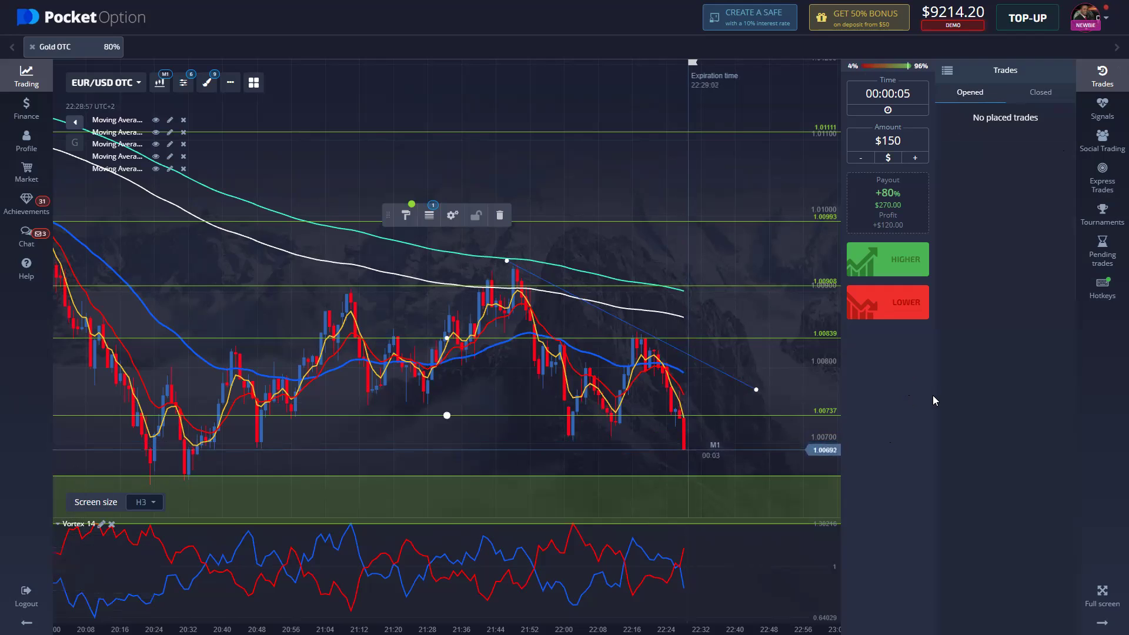
Step: Place a pair of 5-second $150 Lower trades around the candle change at 22:29, then check the closed trades
key("shift+s")
key("shift+s")
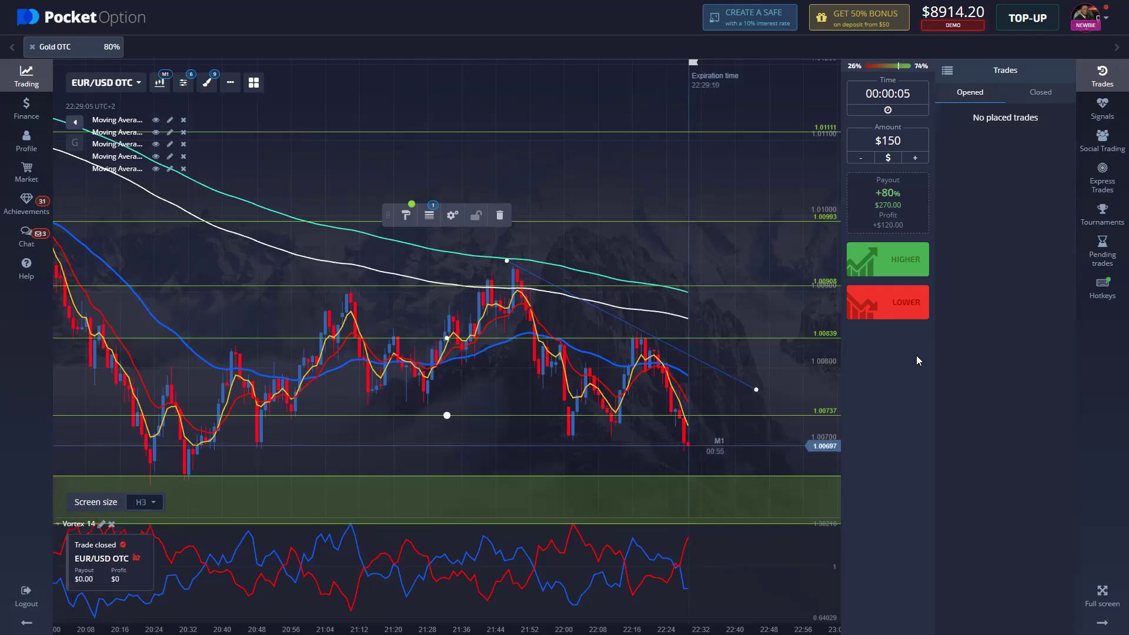
left_click(1036, 91)
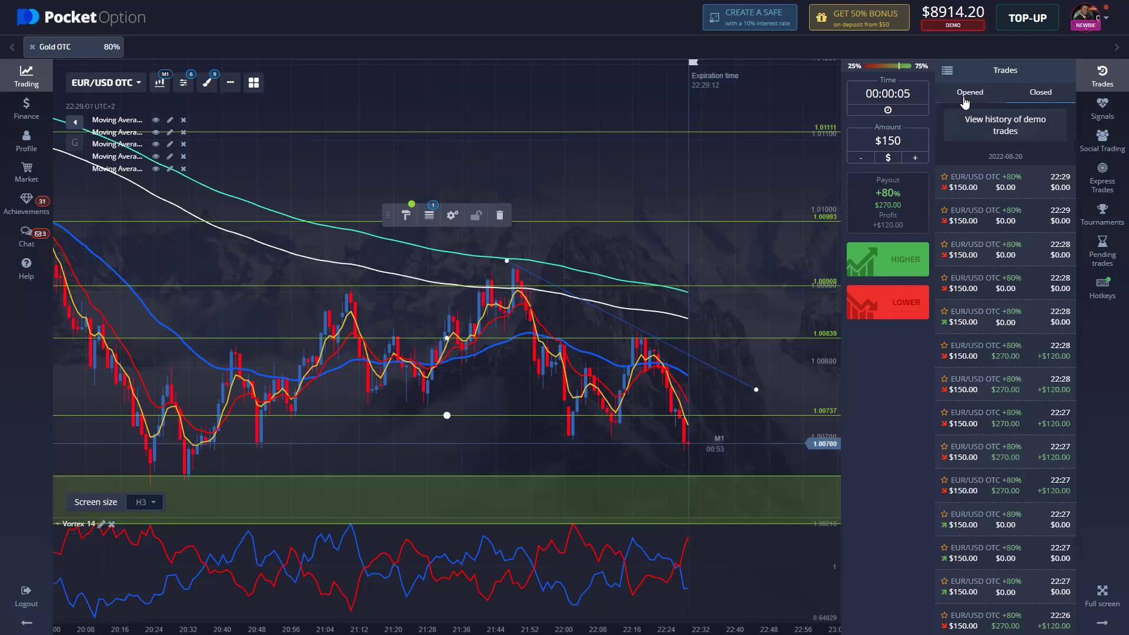
left_click(962, 99)
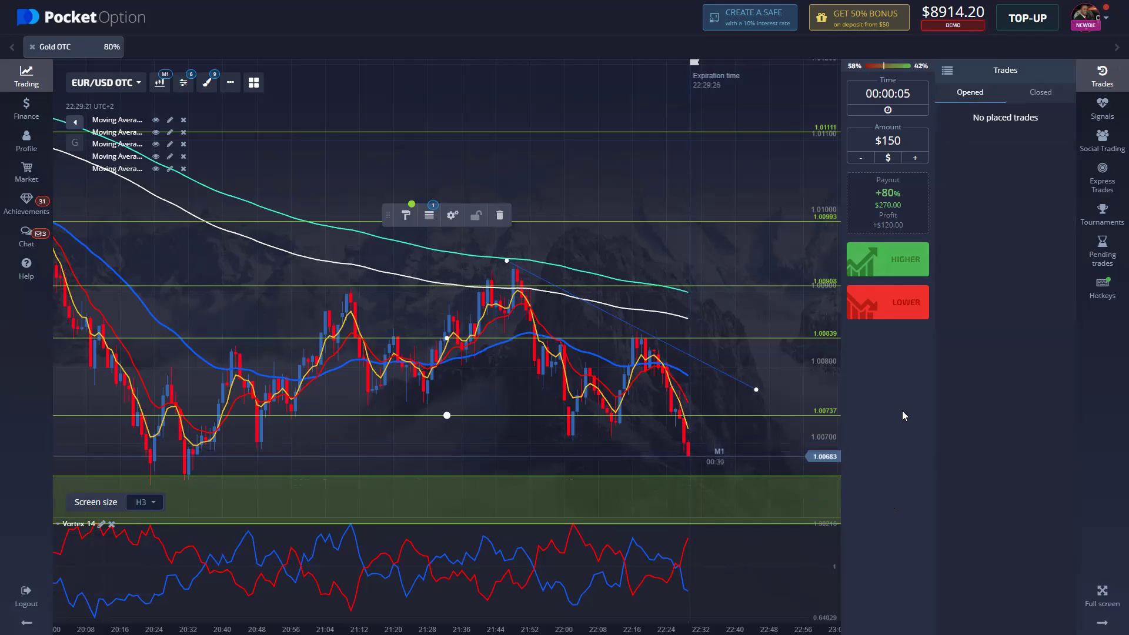
Step: Place a pair of 5-second $150 Lower trades near 1.00683, just above the green support zone, then check the closed trades
key("shift+s")
key("shift+s")
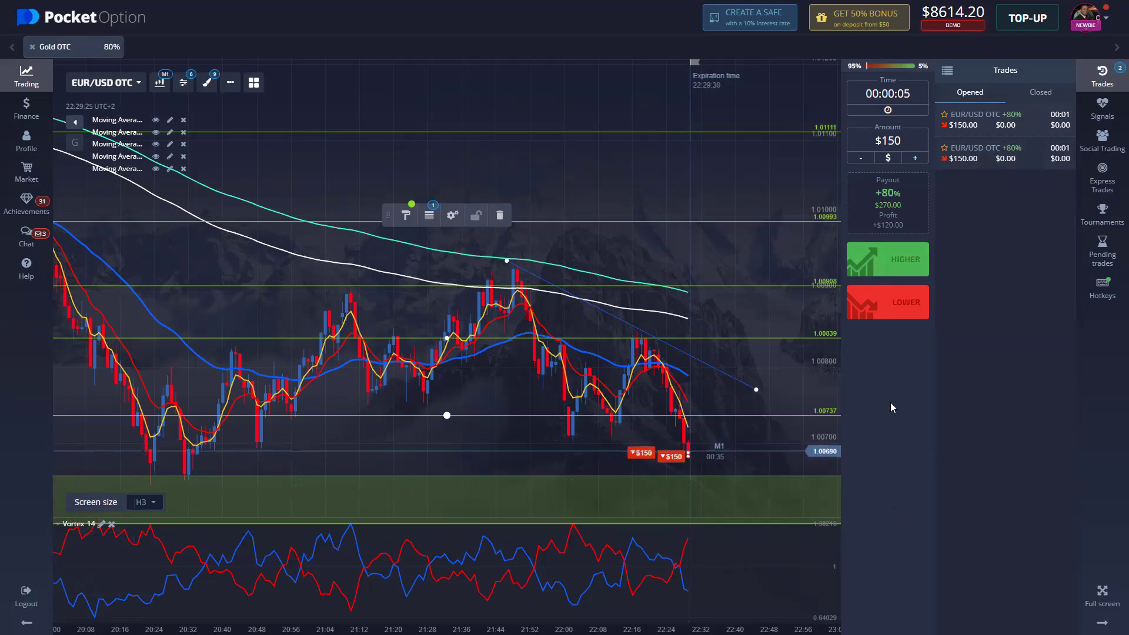
left_click(1041, 92)
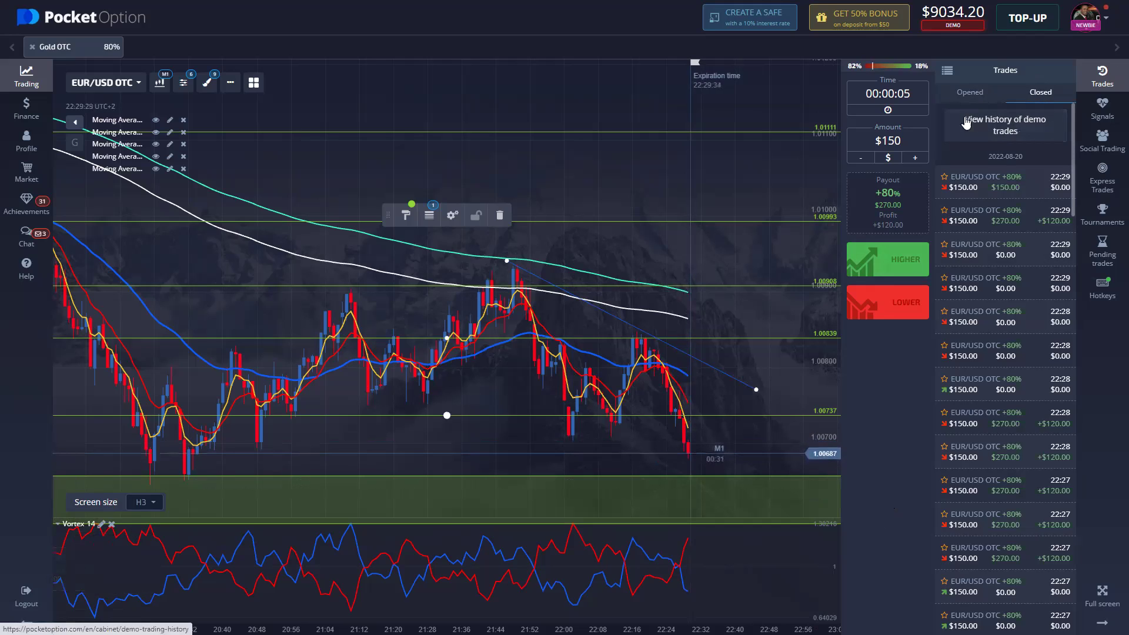
left_click(969, 91)
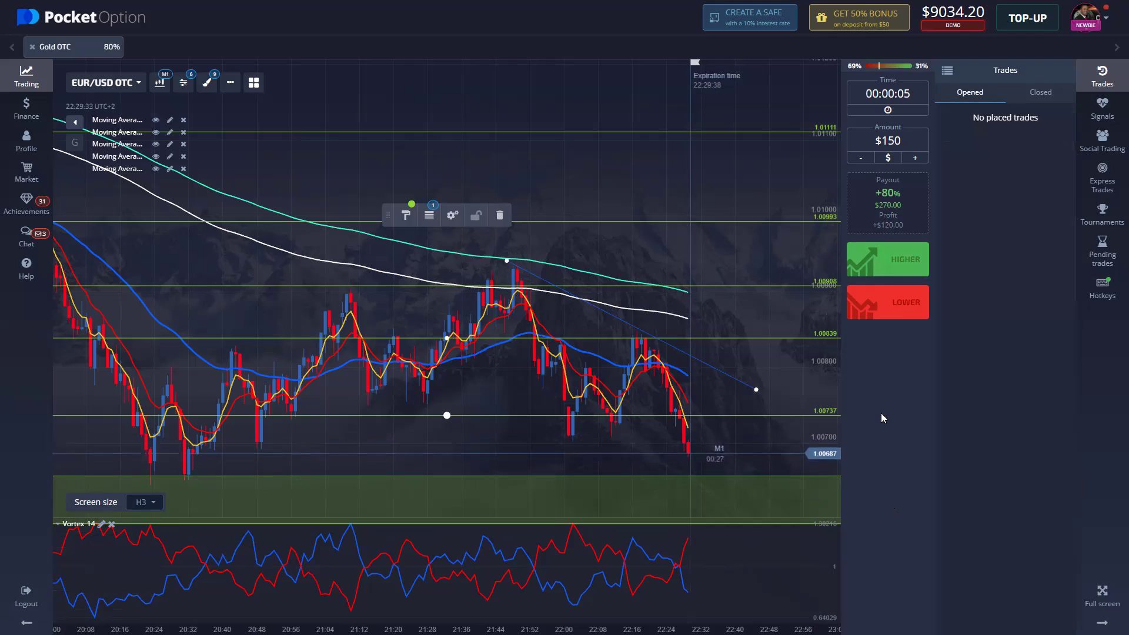
Step: Place a single 5-second $150 Lower trade, then raise the green support zone so its upper edge meets the latest candle's low
key("shift+s")
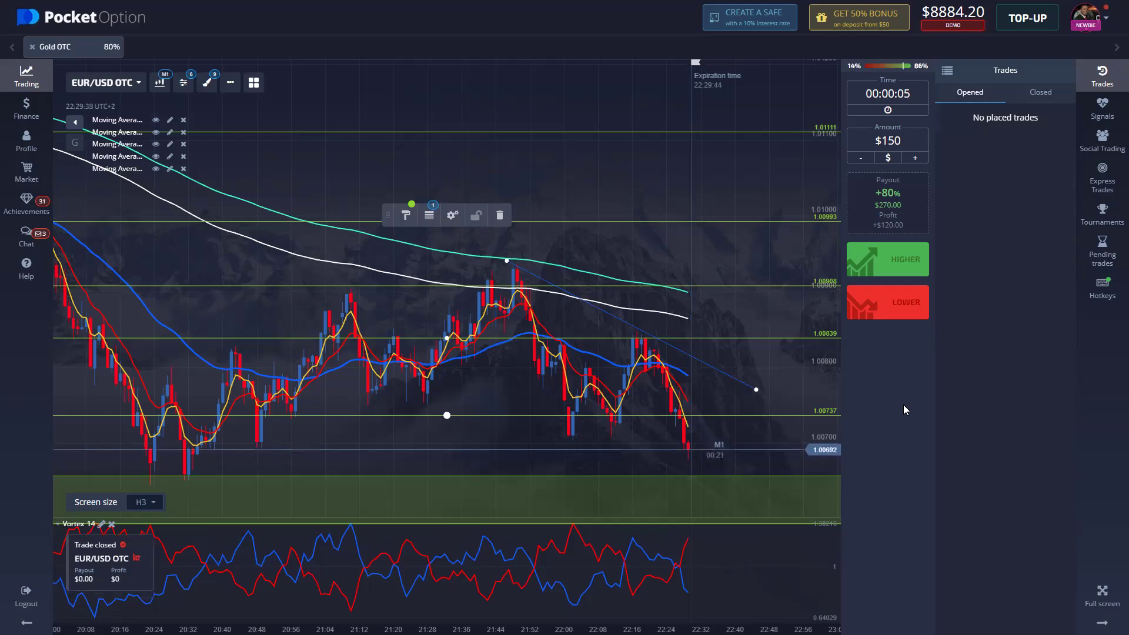
left_click(739, 476)
left_click_drag(739, 470, 740, 454)
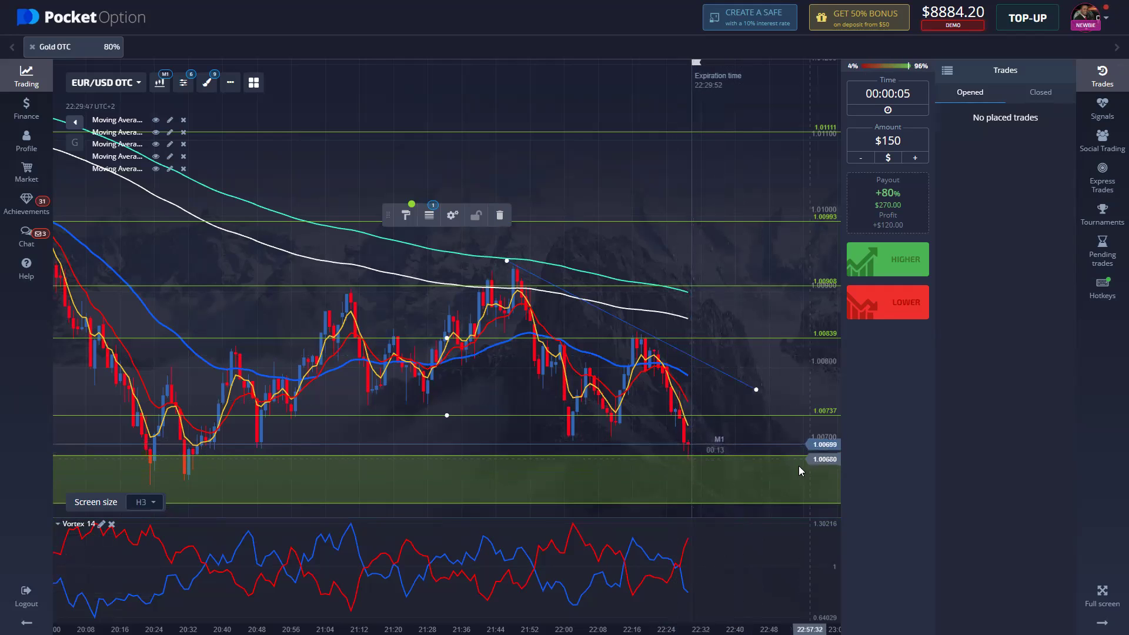
Step: Place a single 5-second $150 Higher trade above the green support zone, then check the closed trades
key("shift+w")
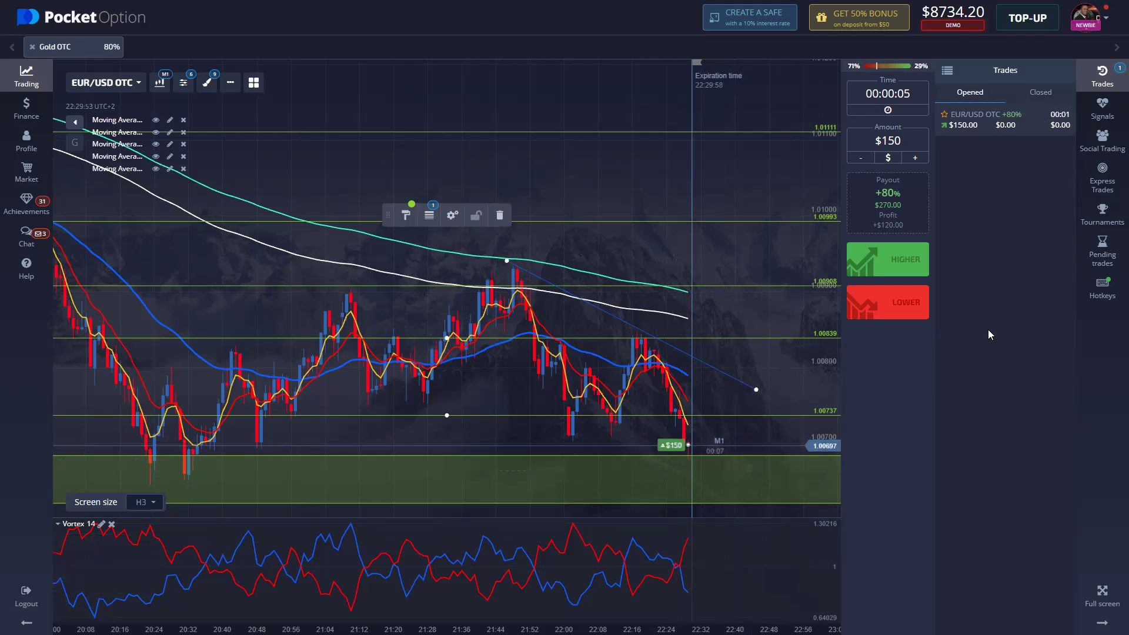
left_click(1050, 99)
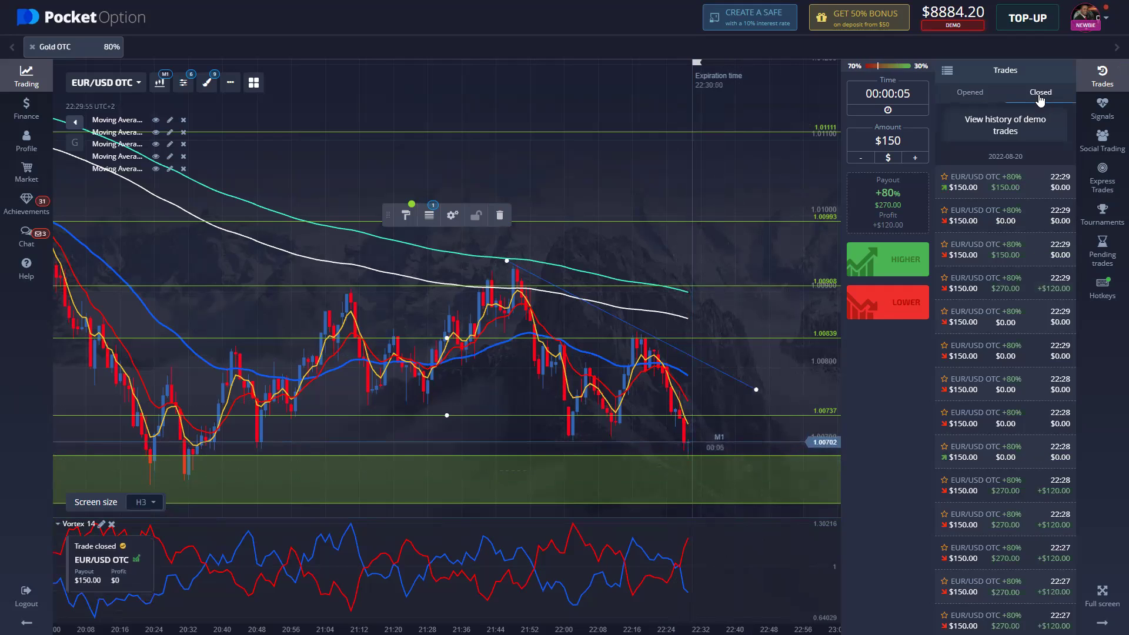
left_click(969, 93)
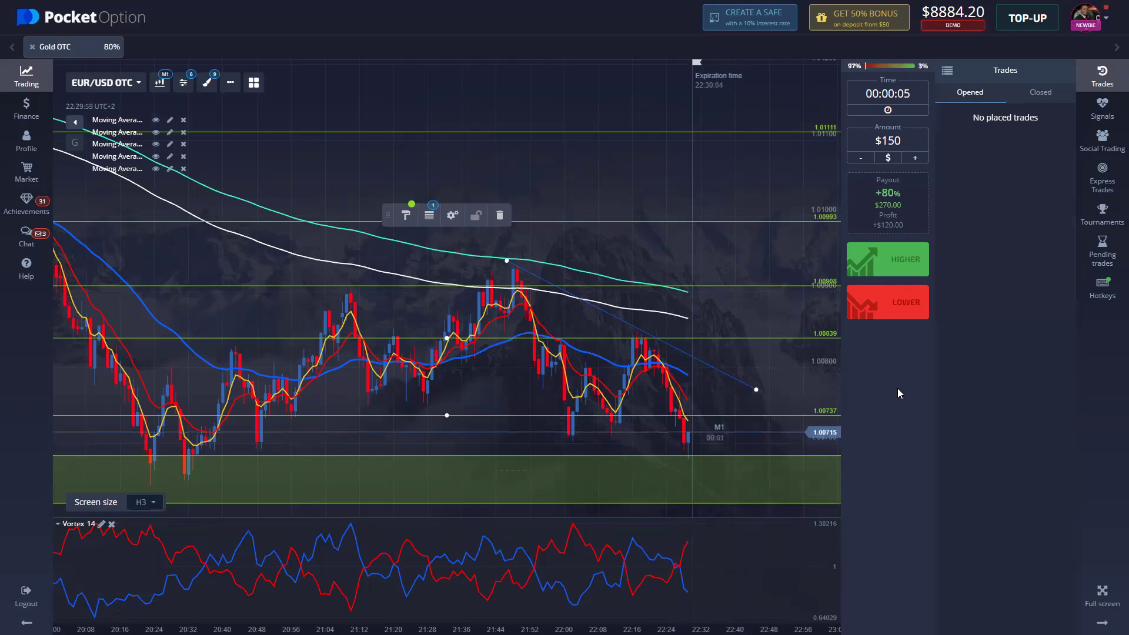
Step: Place a pair of 5-second $150 Higher trades between the green support zone and the 1.00737 line, then check the closed trades
key("shift+w")
key("shift+w")
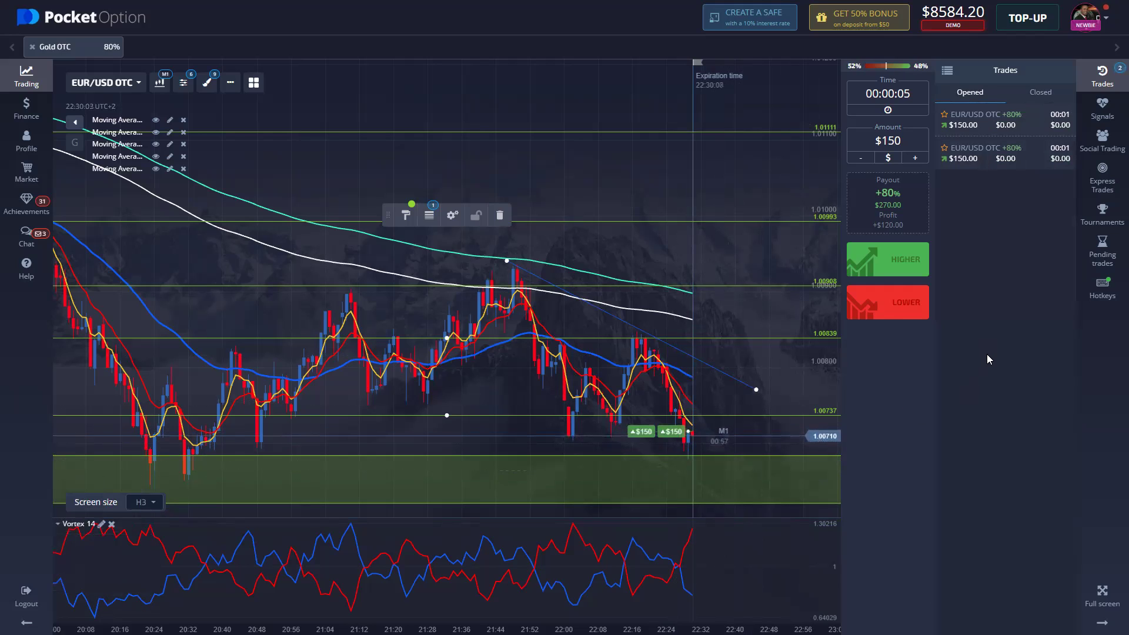
left_click(1040, 93)
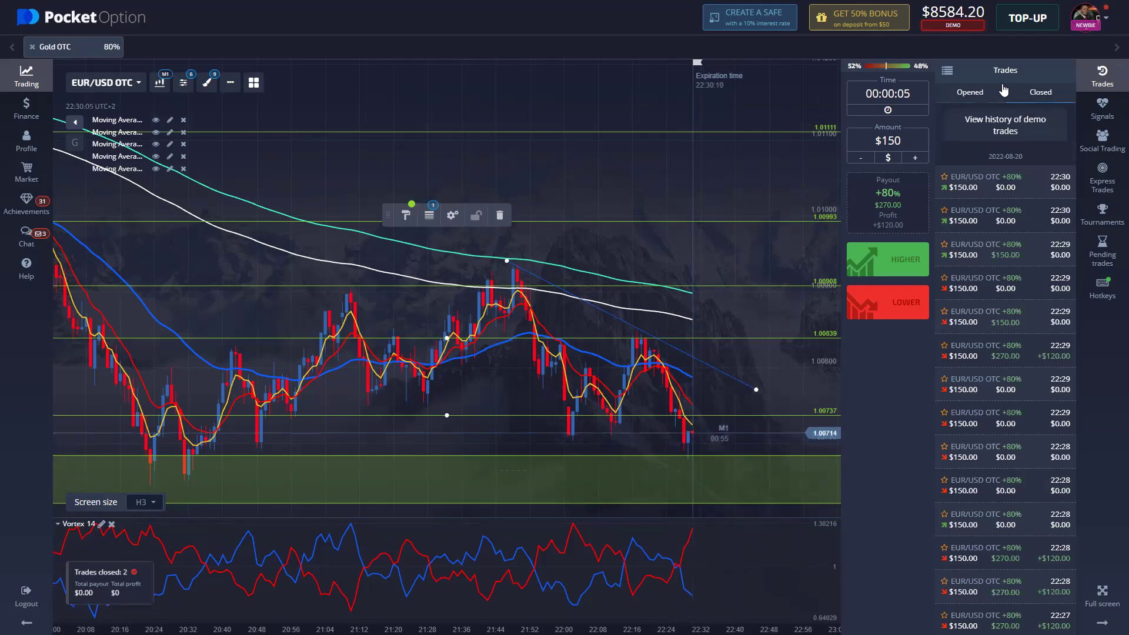
left_click(970, 92)
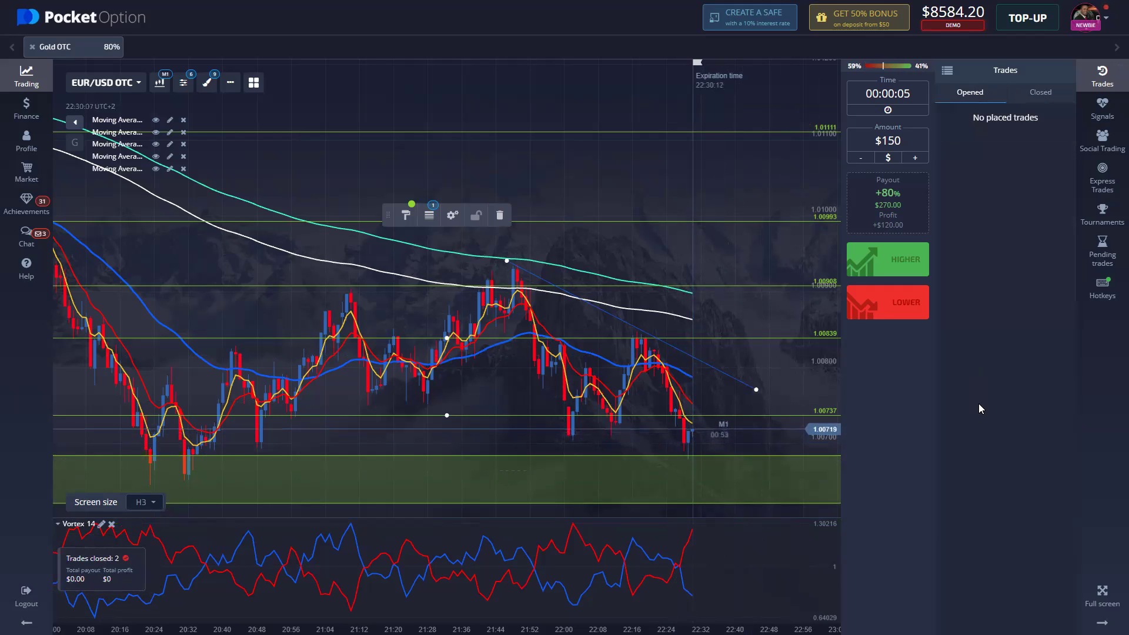